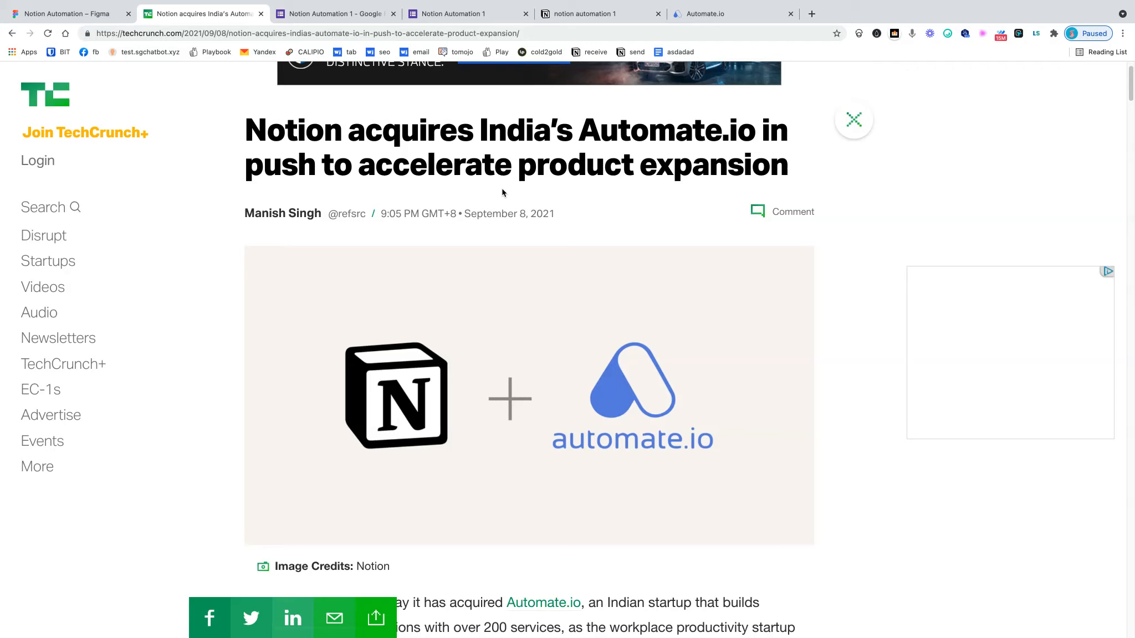
- Switch from the TechCrunch article to the 'Notion Automation 1' Google Form editor
click(362, 15)
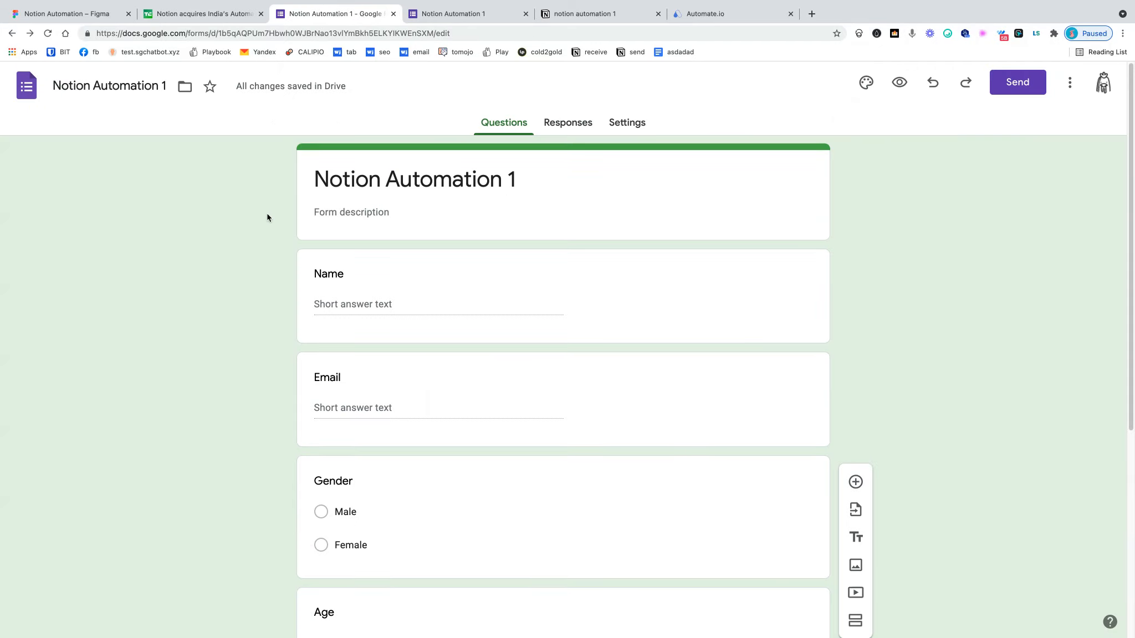
scroll(267, 216, down, 1)
scroll(268, 216, up, 1)
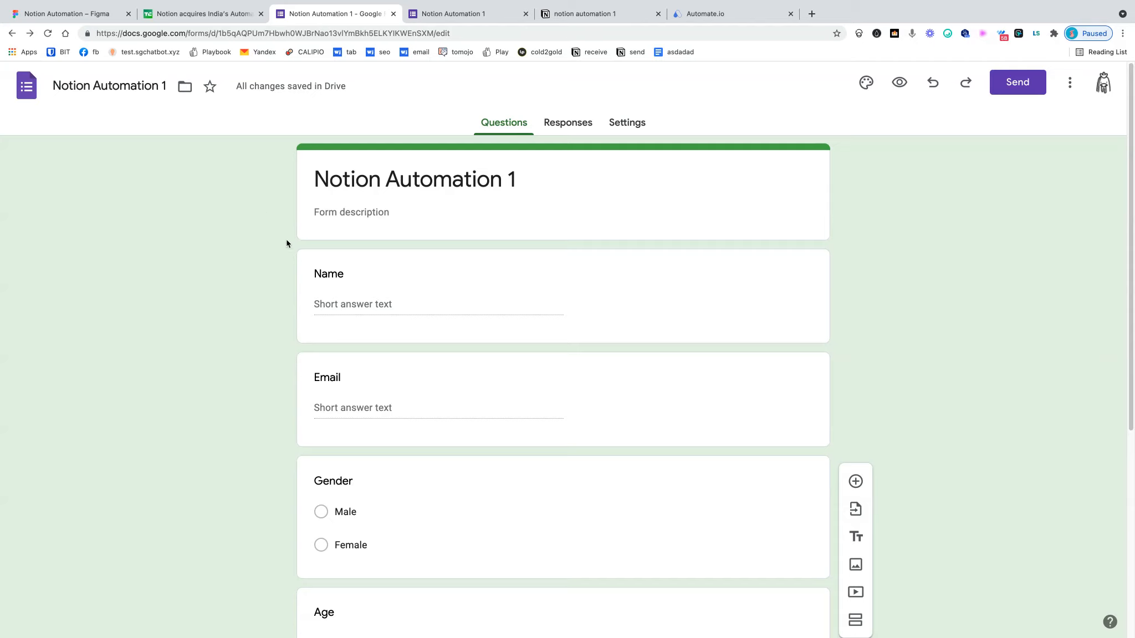
scroll(416, 289, down, 1)
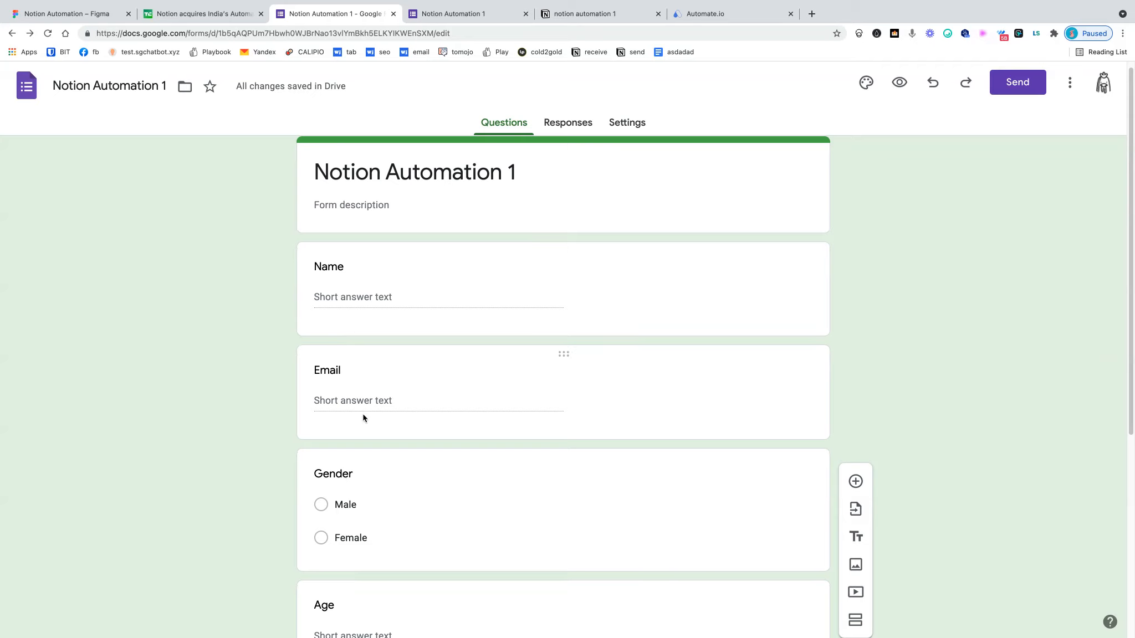
scroll(361, 428, down, 3)
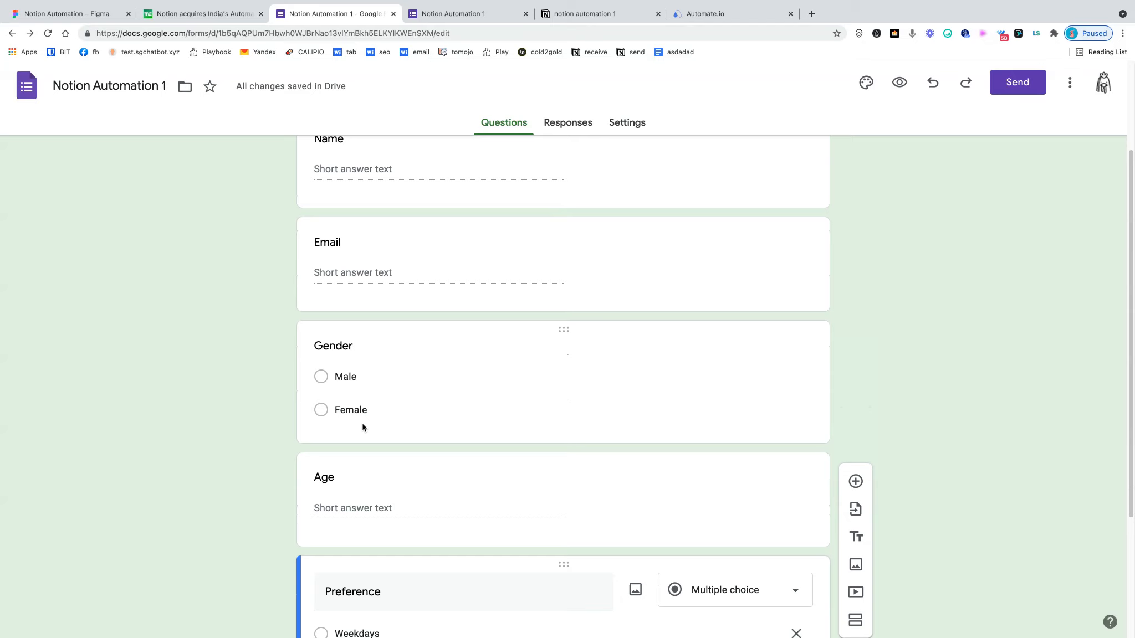
scroll(363, 428, down, 2)
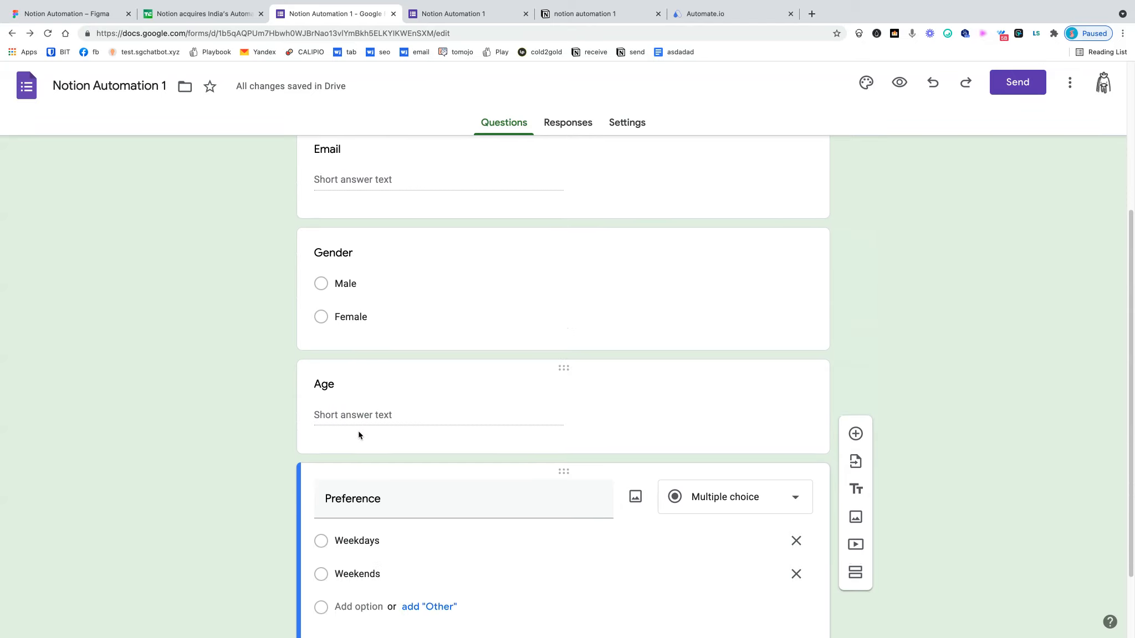
scroll(359, 476, down, 2)
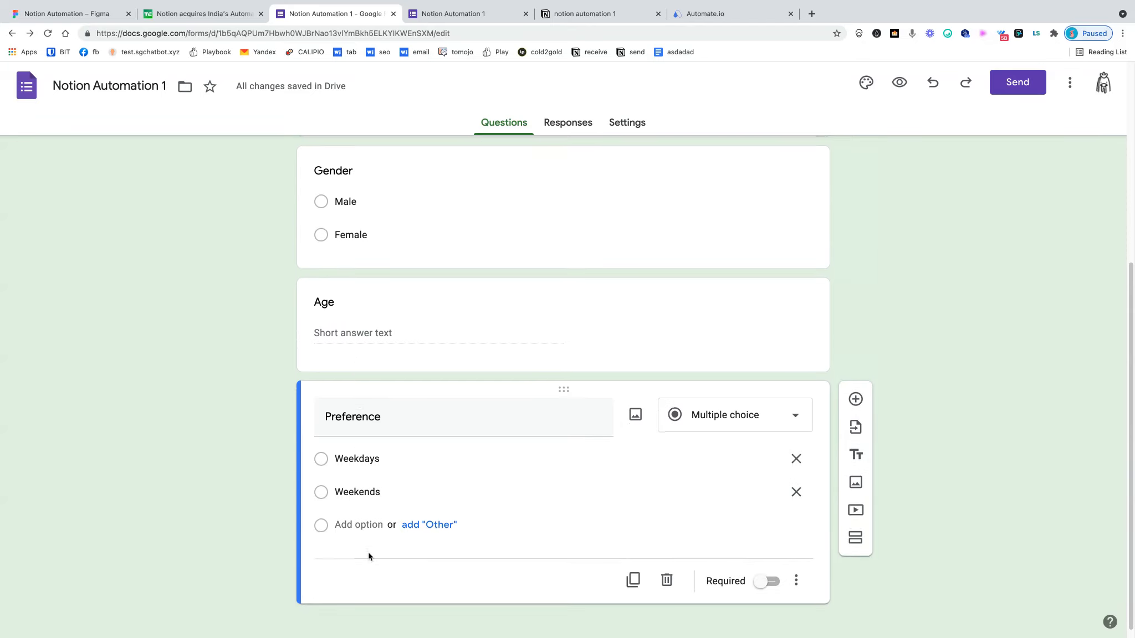
scroll(373, 544, up, 2)
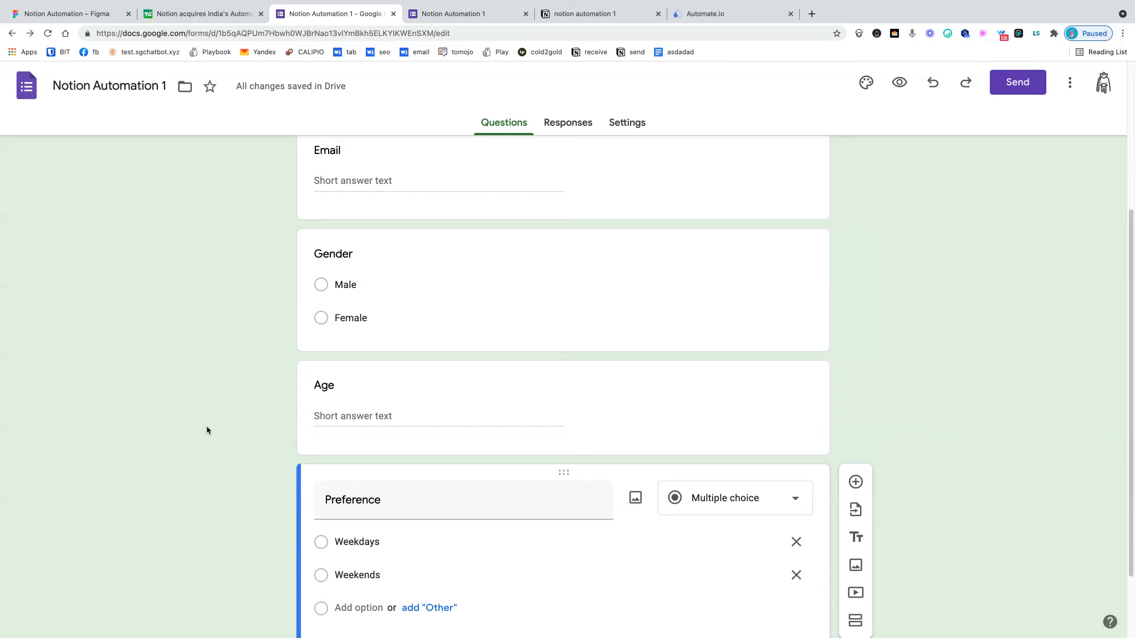
scroll(186, 440, up, 3)
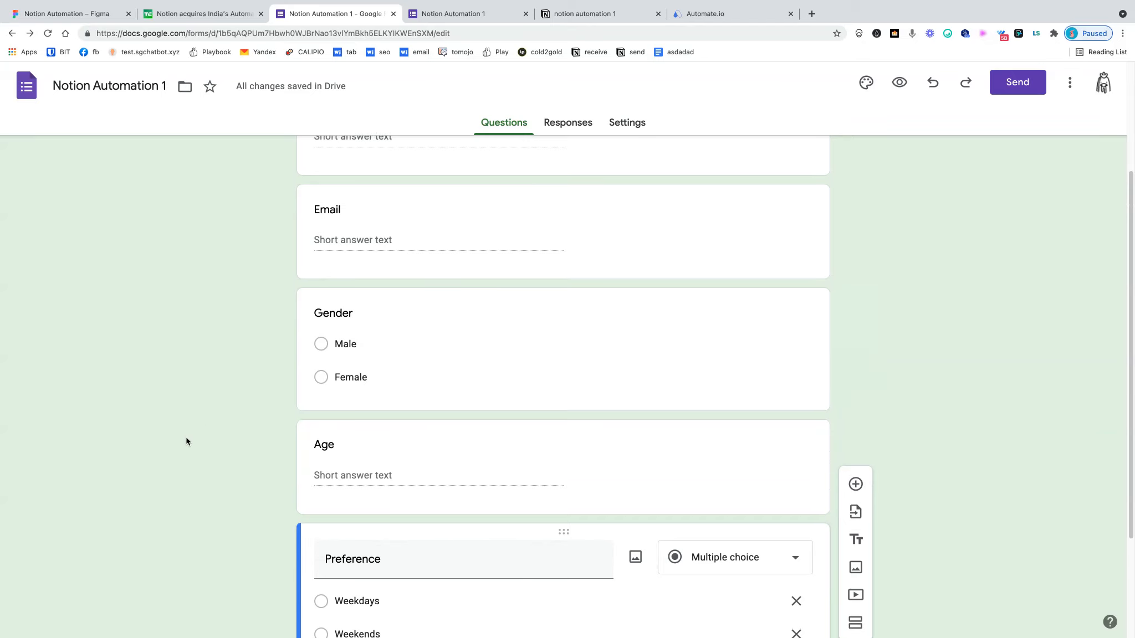
scroll(186, 442, up, 2)
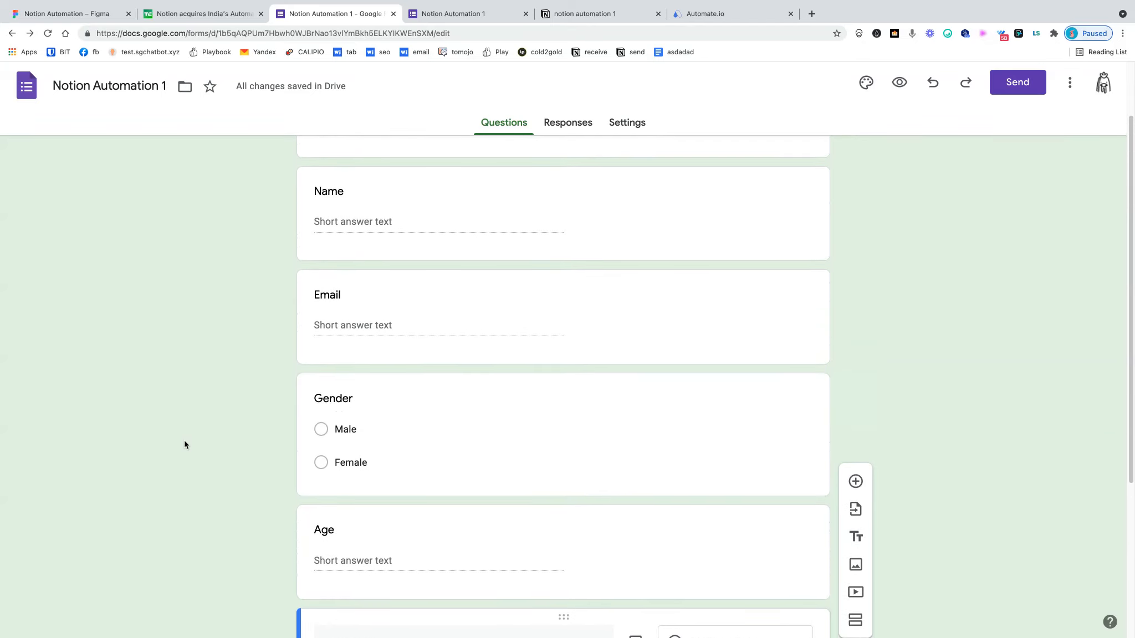
scroll(185, 443, down, 1)
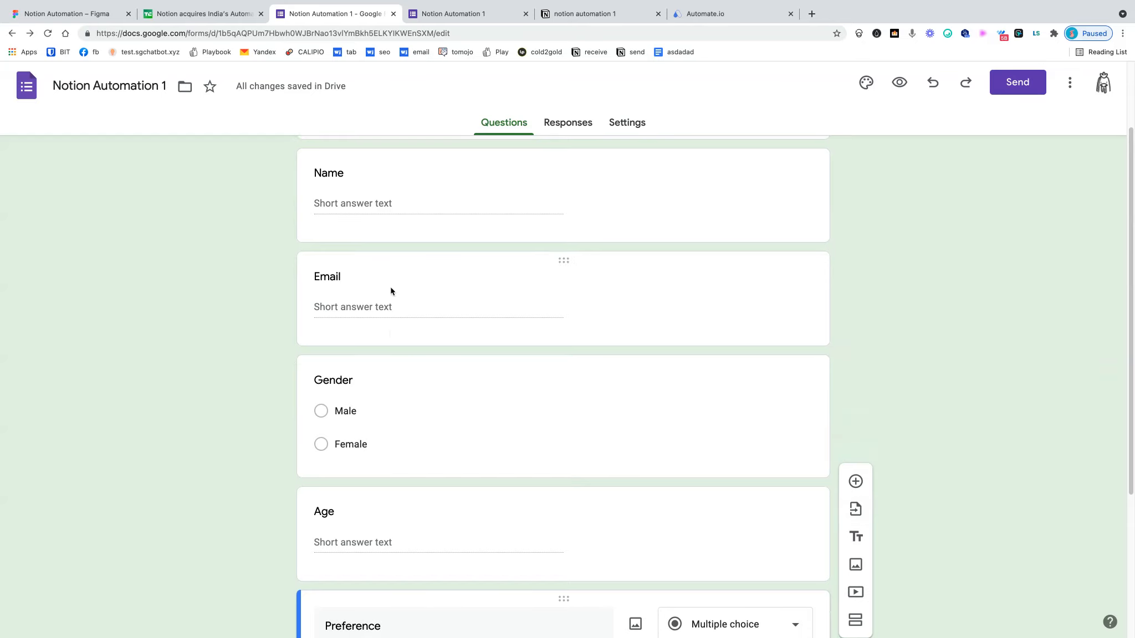
scroll(369, 451, down, 1)
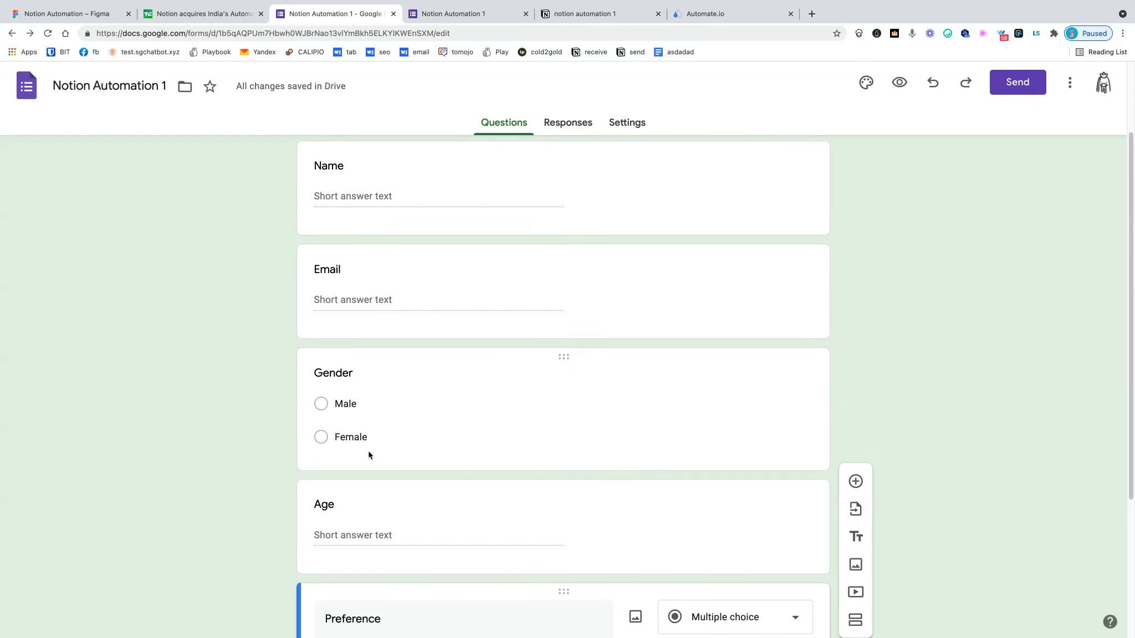
scroll(368, 453, down, 2)
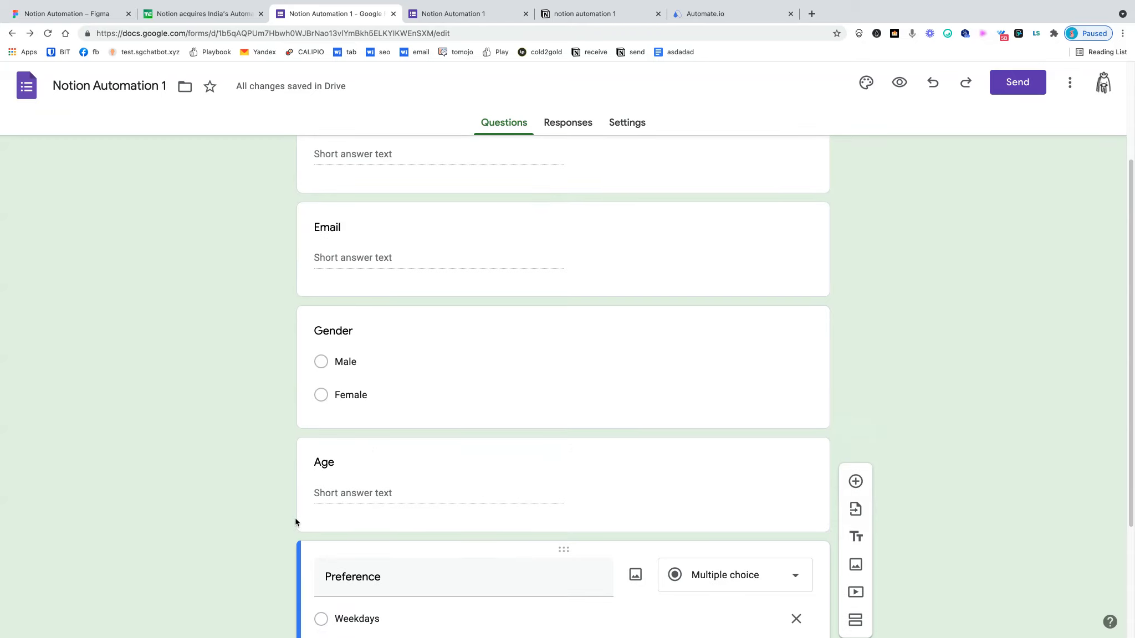
scroll(295, 521, down, 8)
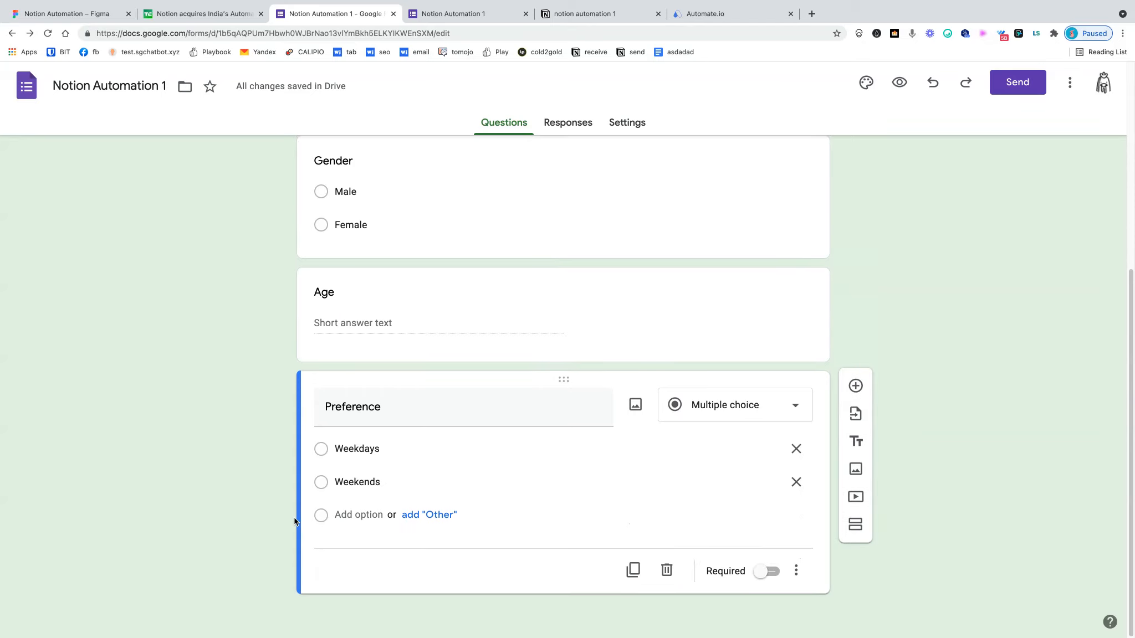
scroll(294, 521, up, 2)
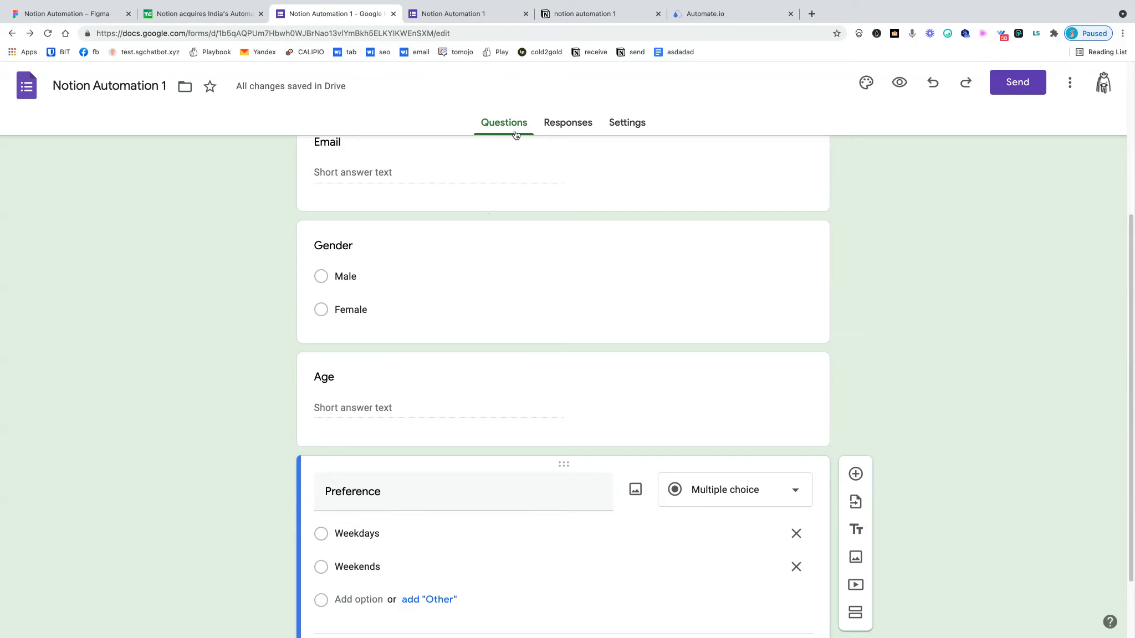
- Preview the live Notion Automation 1 form and scroll through its questions
click(490, 21)
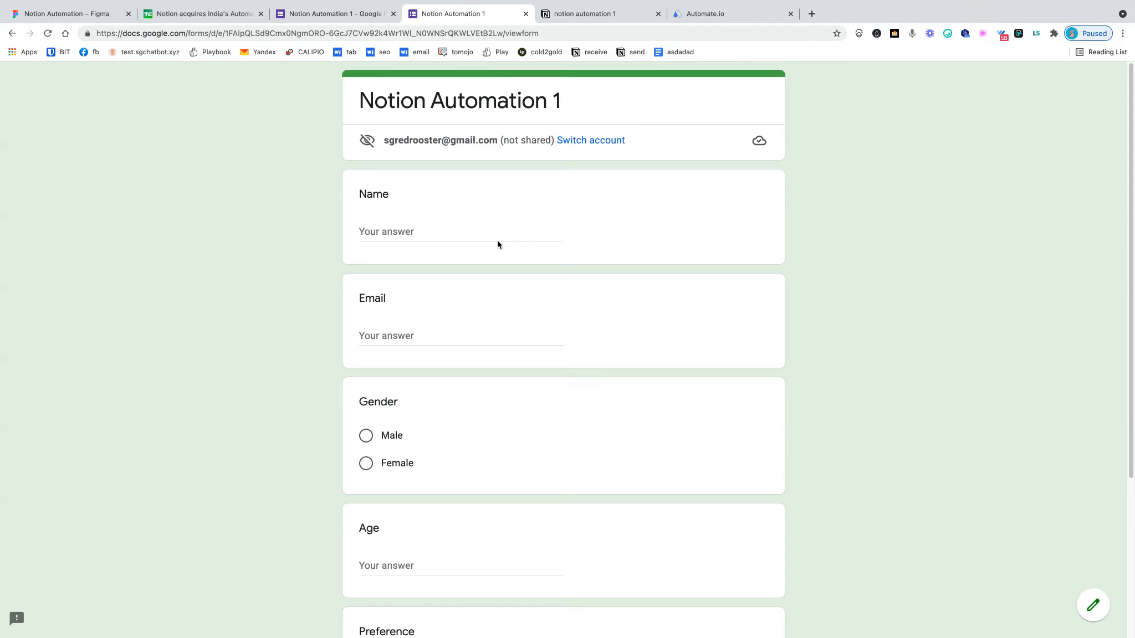
scroll(476, 261, down, 4)
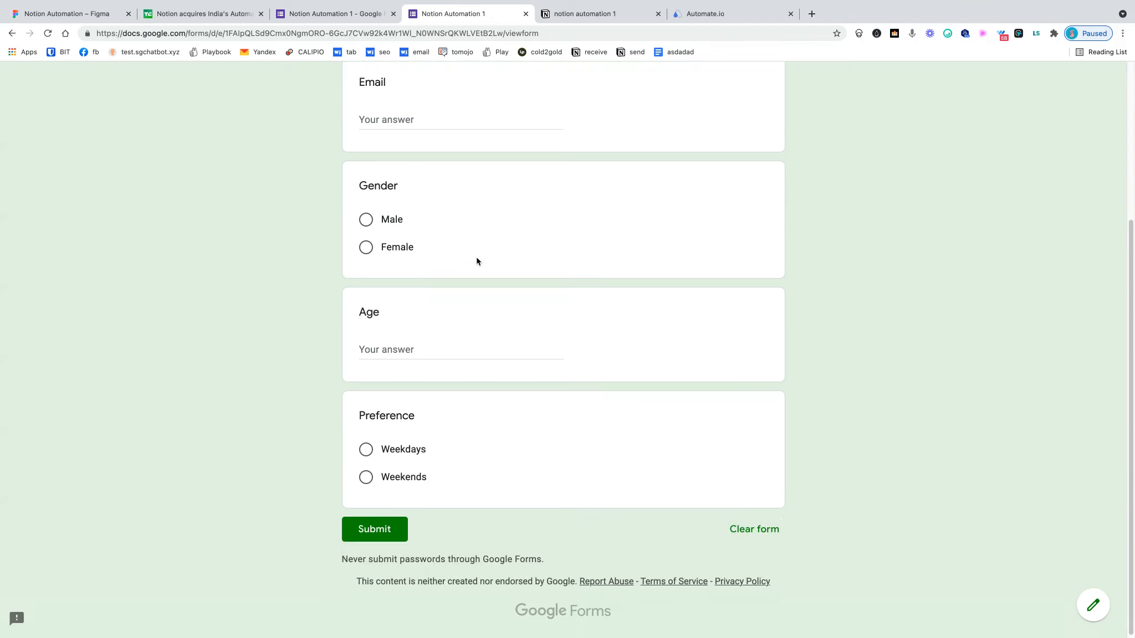
scroll(479, 261, up, 2)
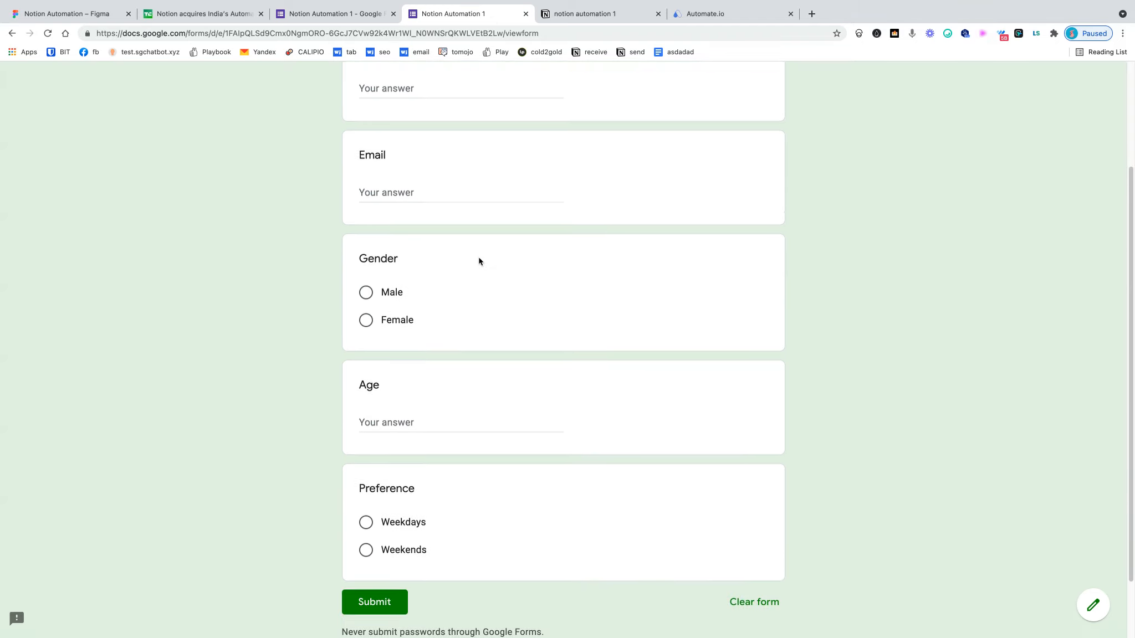
- Back in the form editor, view the Responses tab showing 0 responses
click(354, 20)
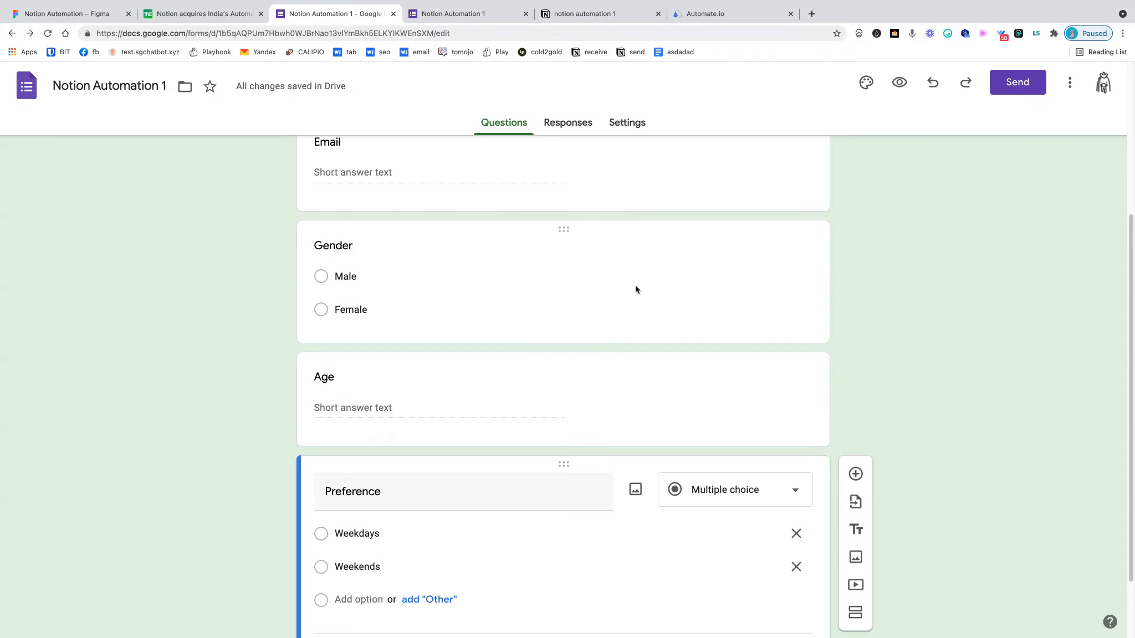
scroll(609, 250, up, 2)
click(564, 132)
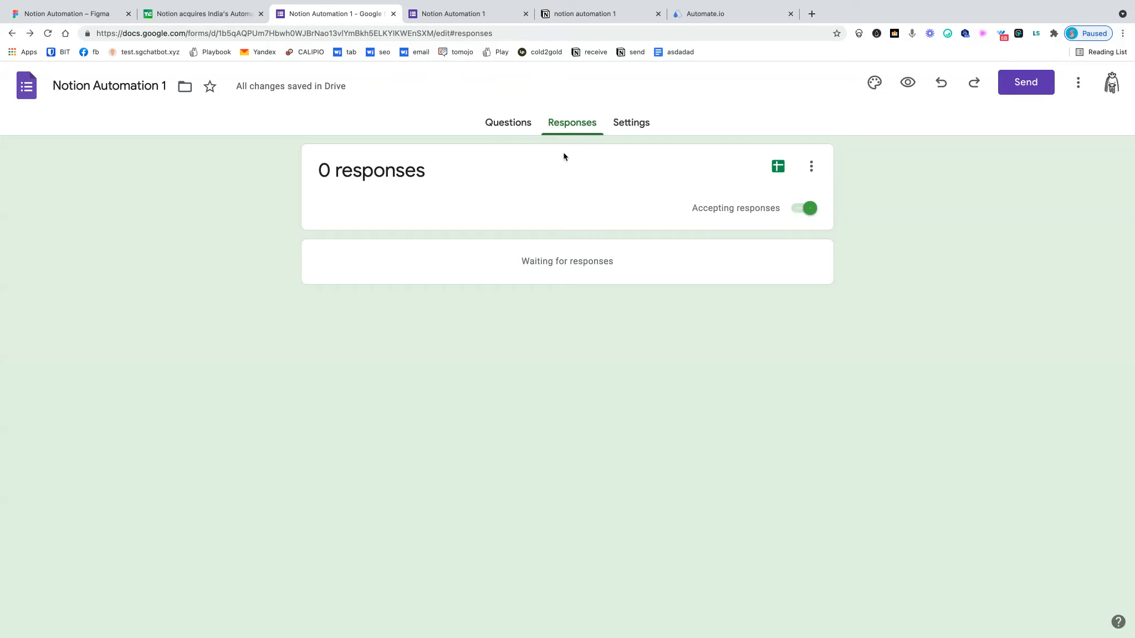
- Link the form's responses to a new 'Notion Automation 1 (Responses)' spreadsheet
click(777, 175)
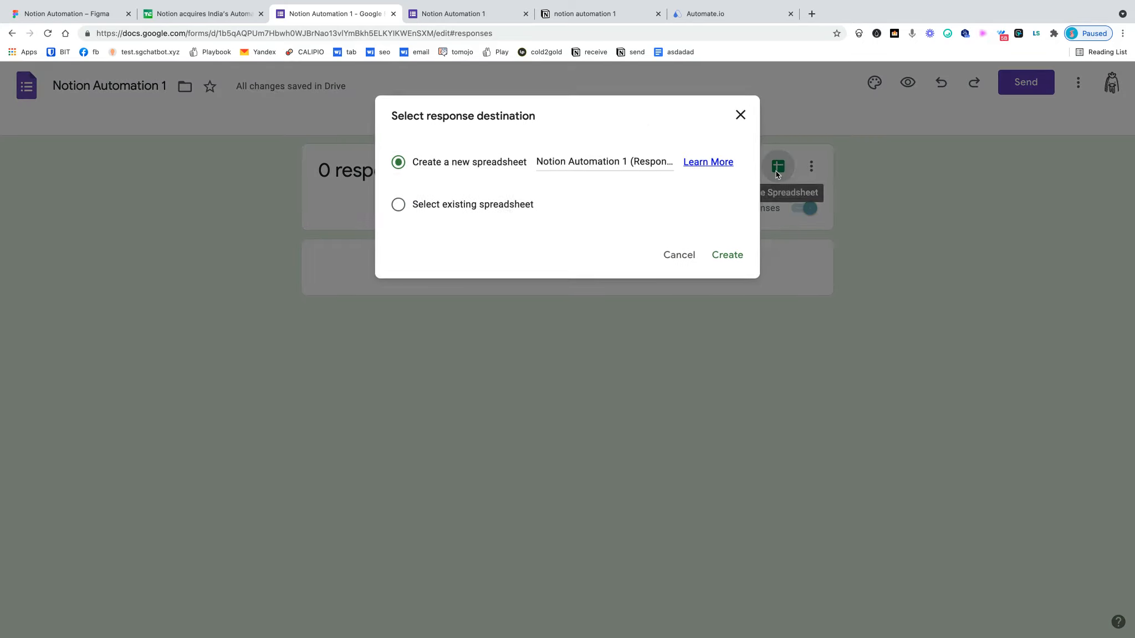
click(718, 260)
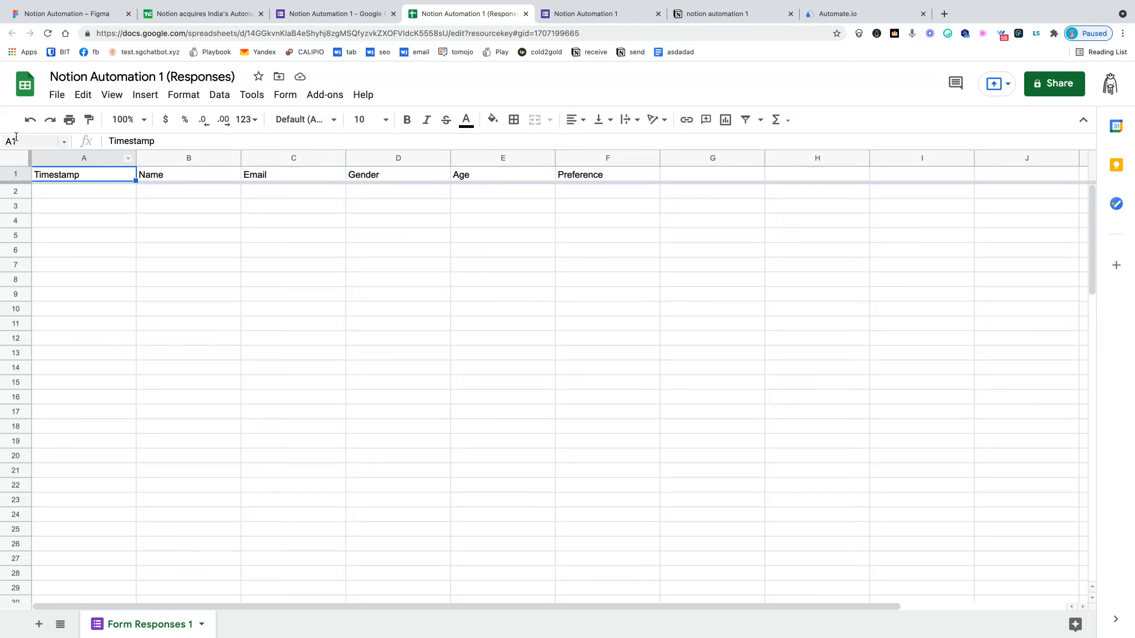
- Publish the entire spreadsheet to the web as a web page, confirming with OK
click(54, 99)
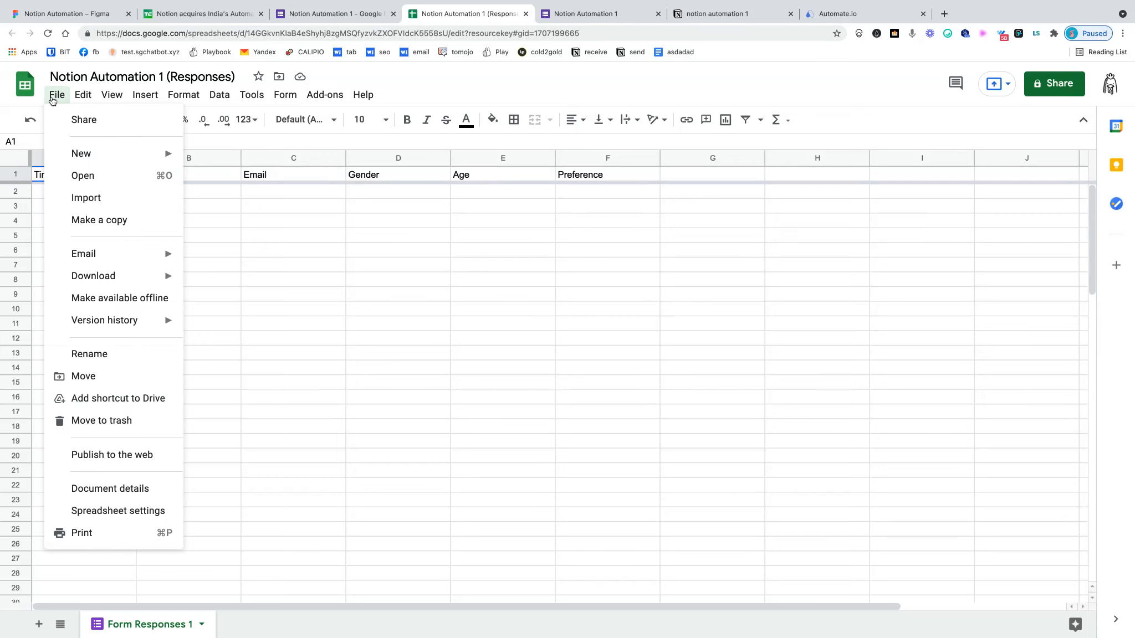
click(146, 460)
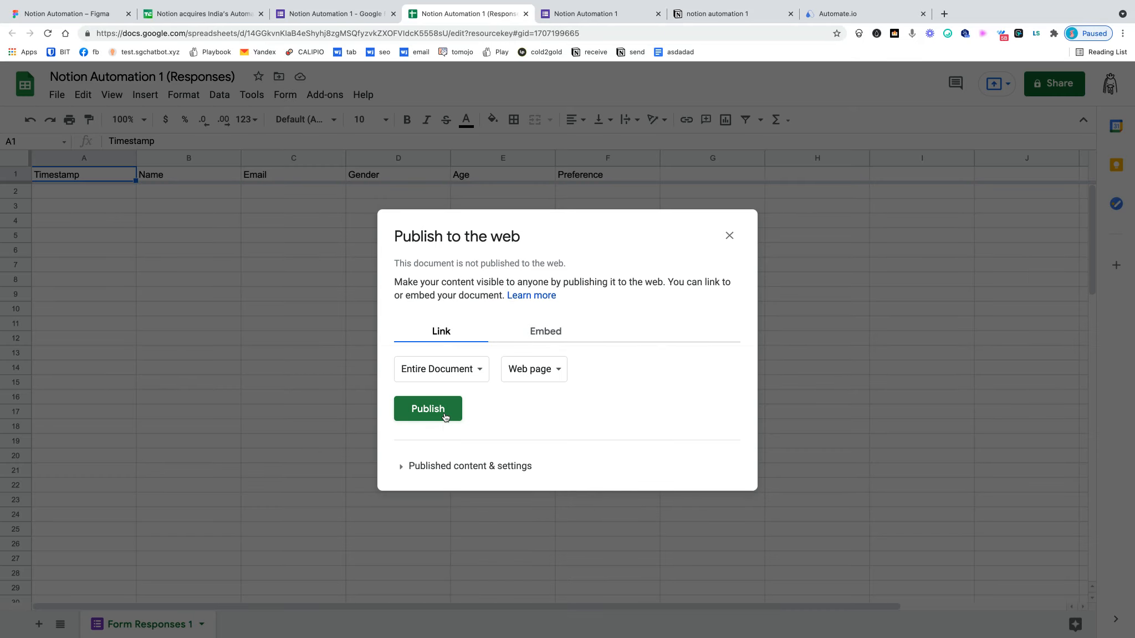
click(444, 413)
click(669, 100)
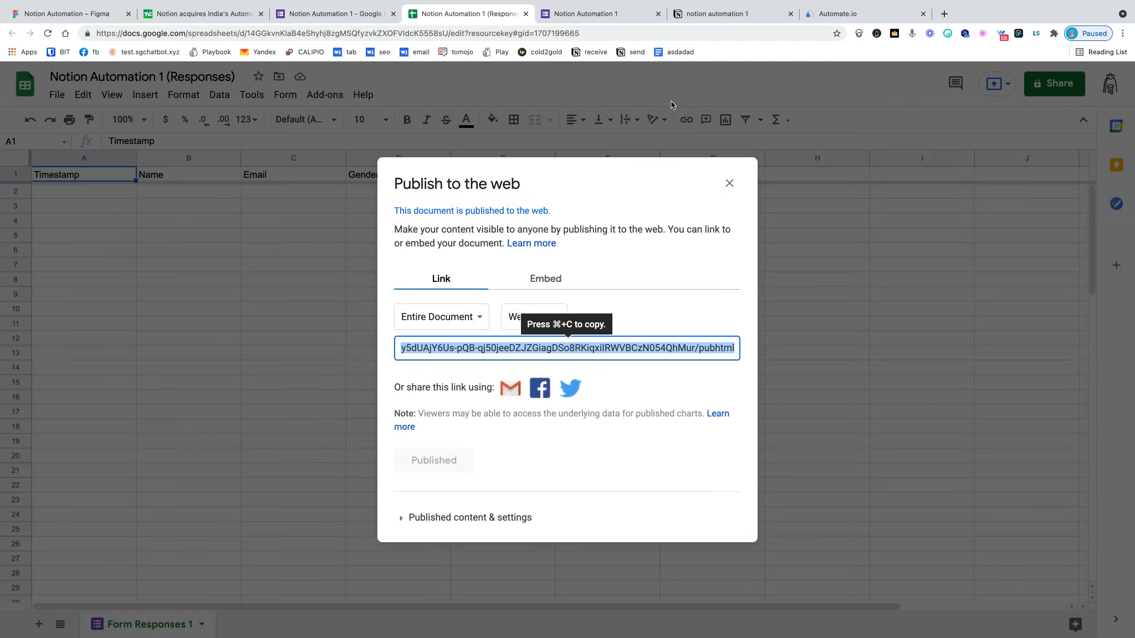
click(729, 183)
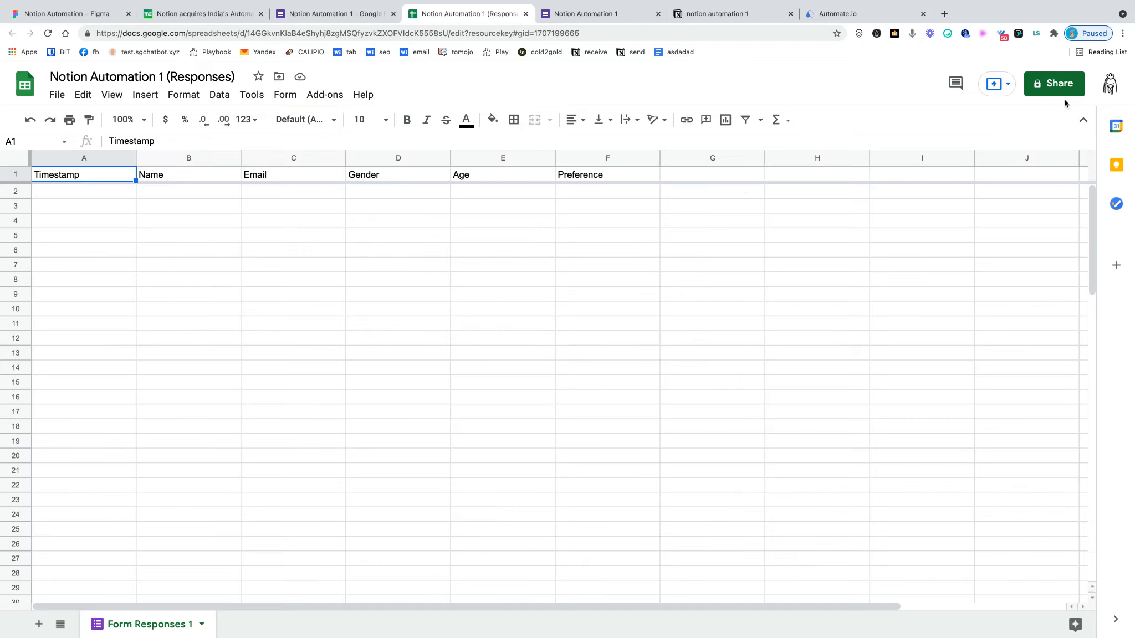
- Share the spreadsheet with anyone who has the link, copy that link, then go to Notion
click(1062, 89)
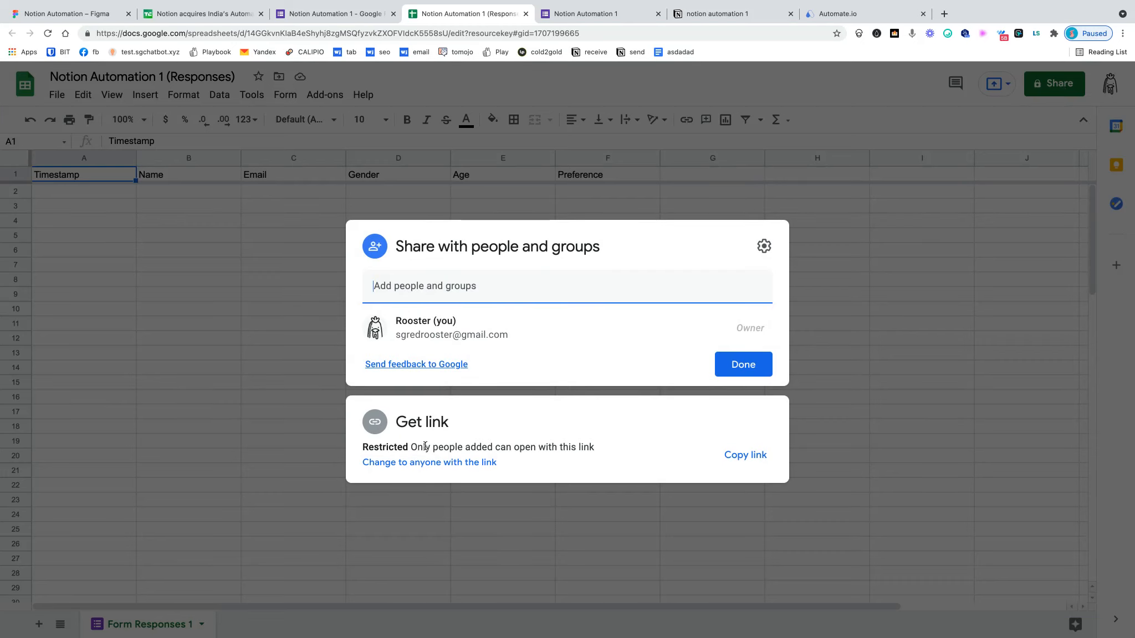
click(488, 462)
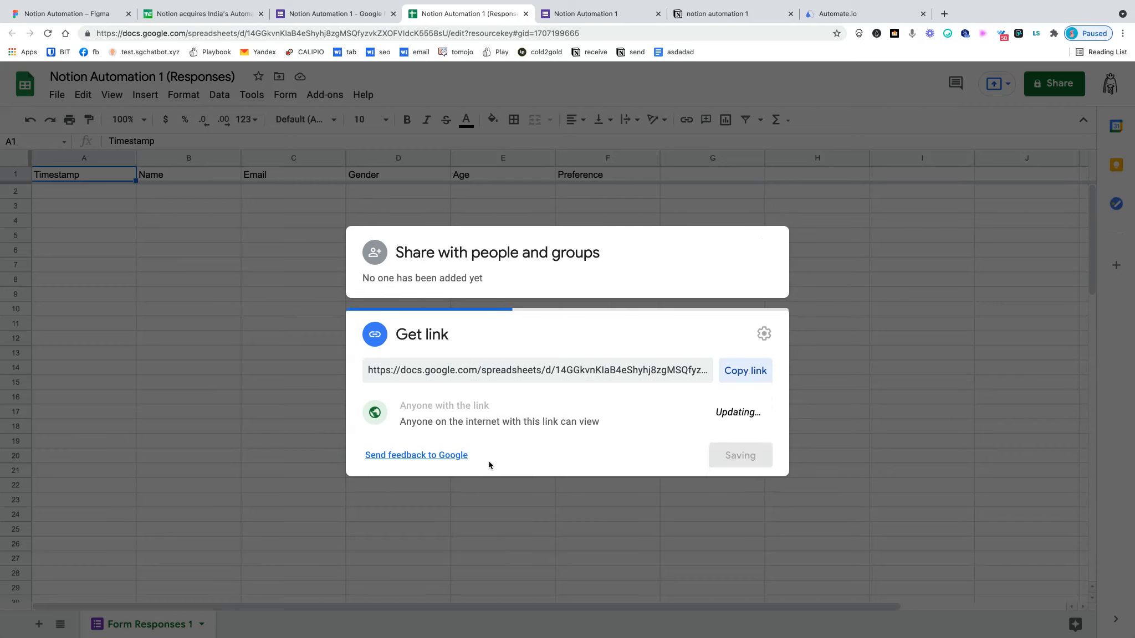
click(765, 376)
click(743, 455)
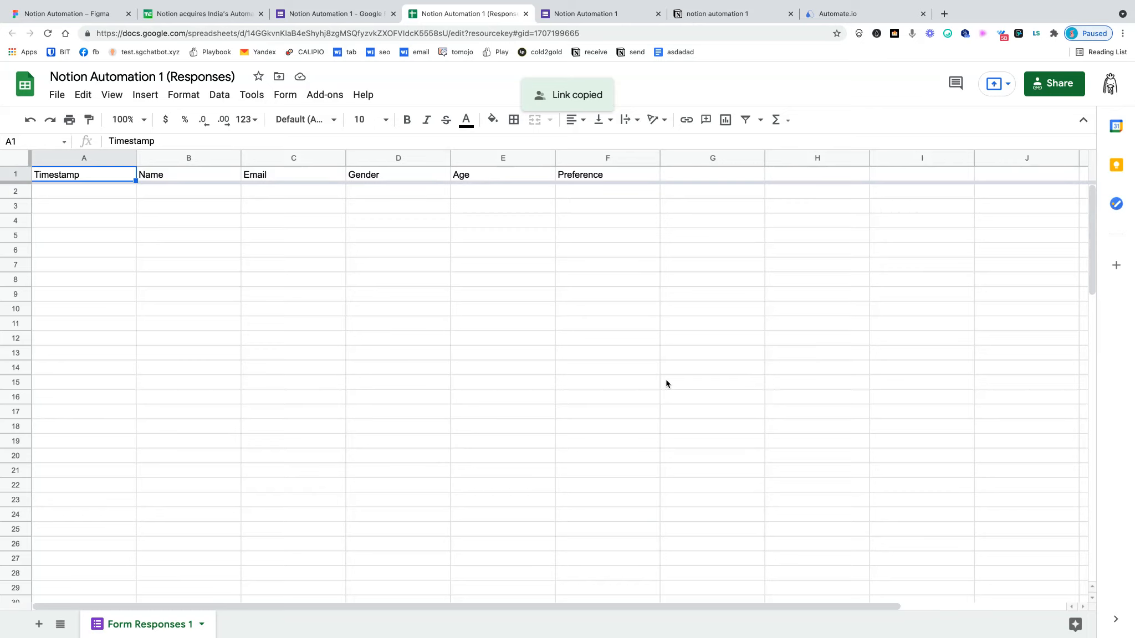
click(718, 15)
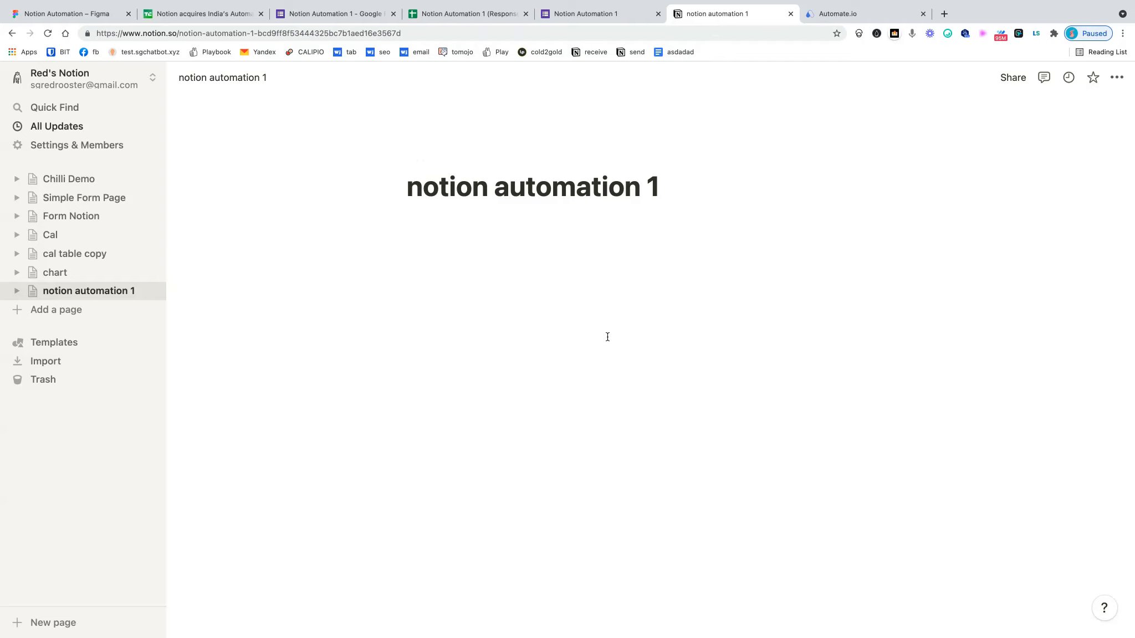
- Insert an inline table named 'demo1' via /table, then return to the spreadsheet
click(483, 256)
text(/table)
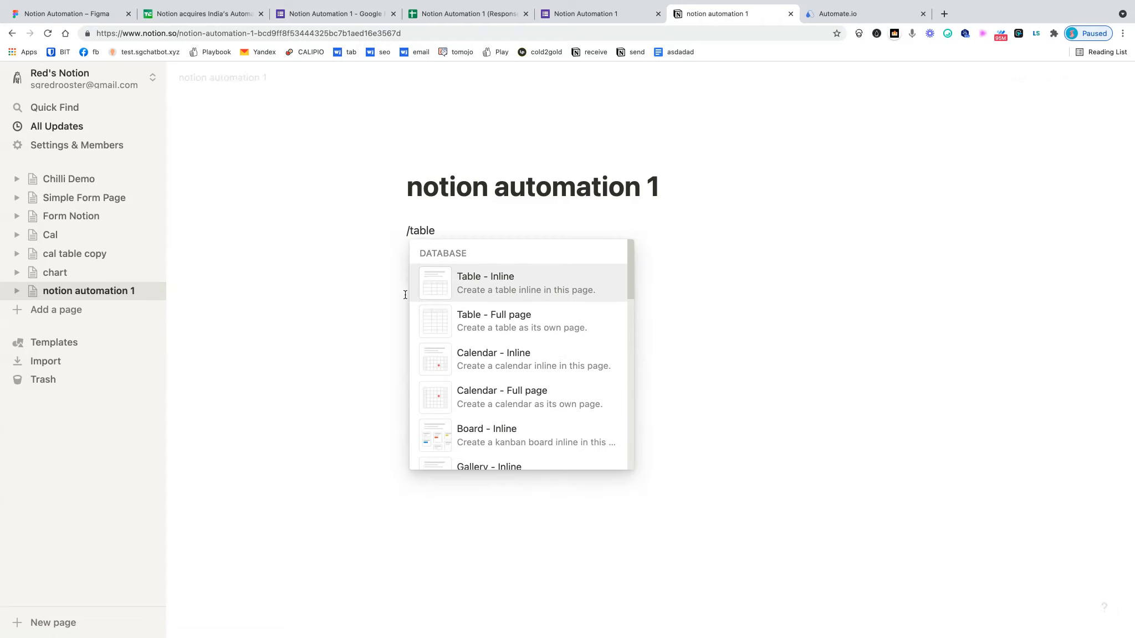
click(472, 290)
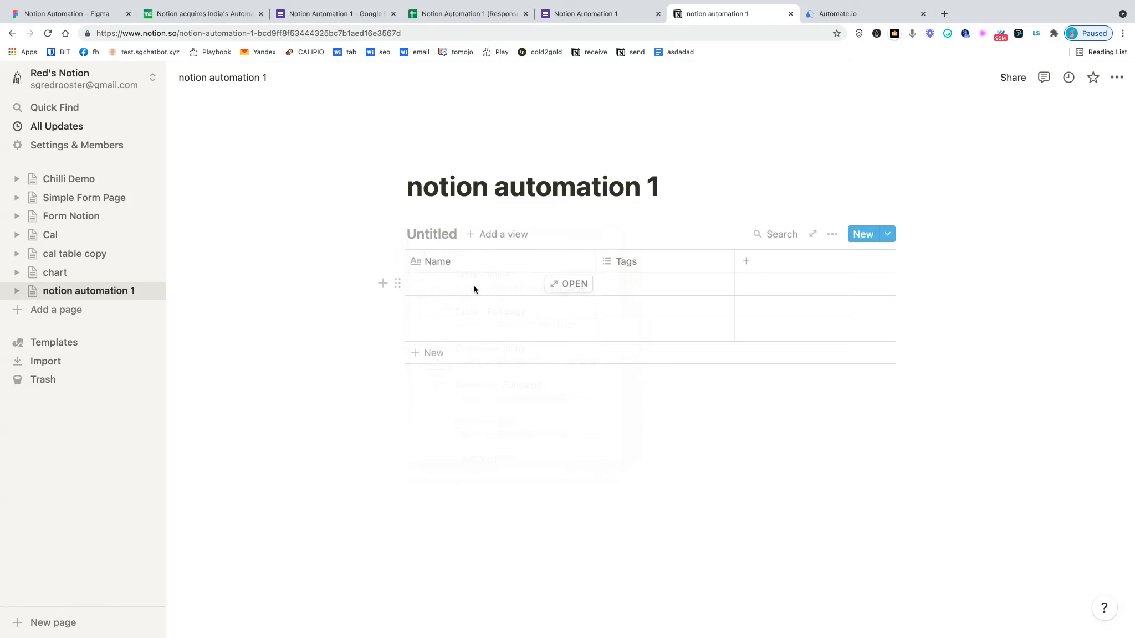
click(424, 235)
text(d)
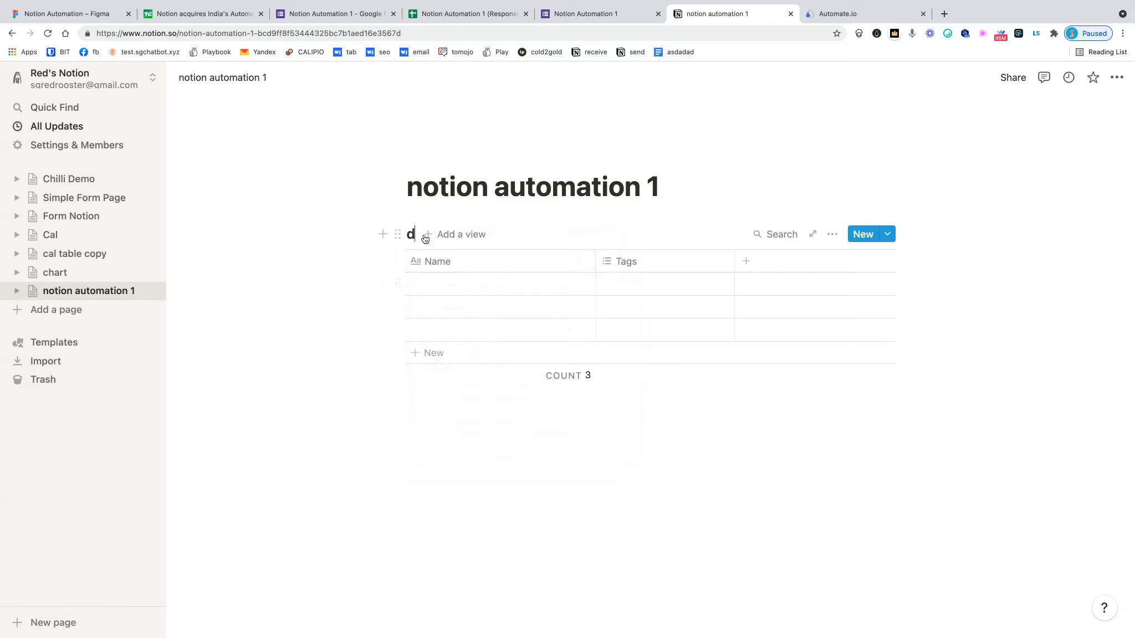
text(emo1)
click(477, 18)
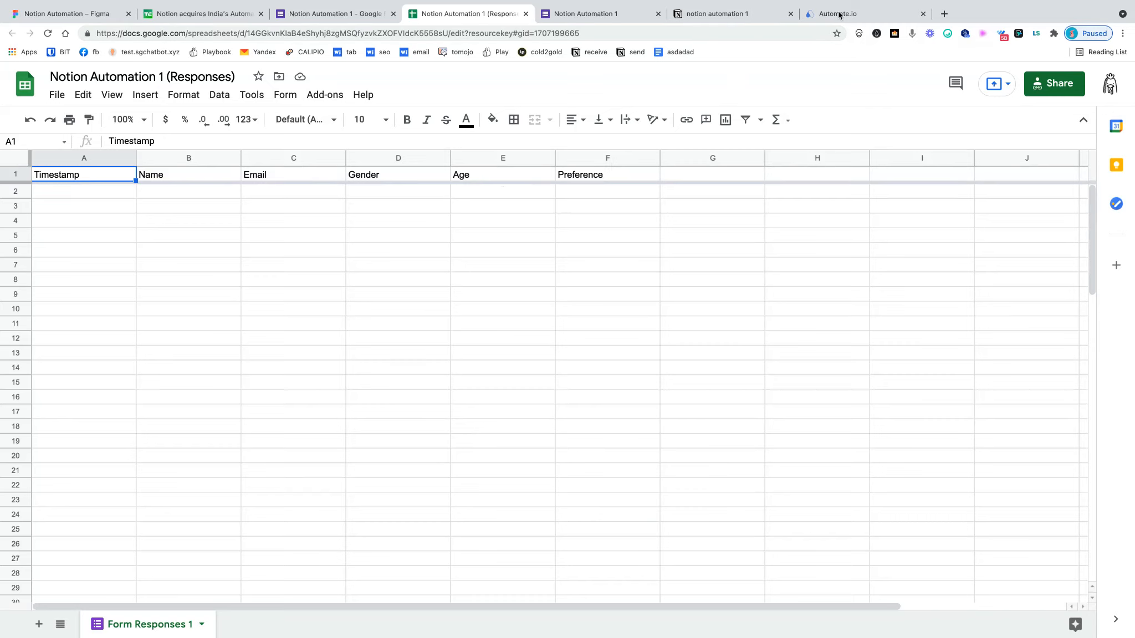
- Rename the Tags column to 'Email' and make it an Email property
click(743, 15)
click(646, 261)
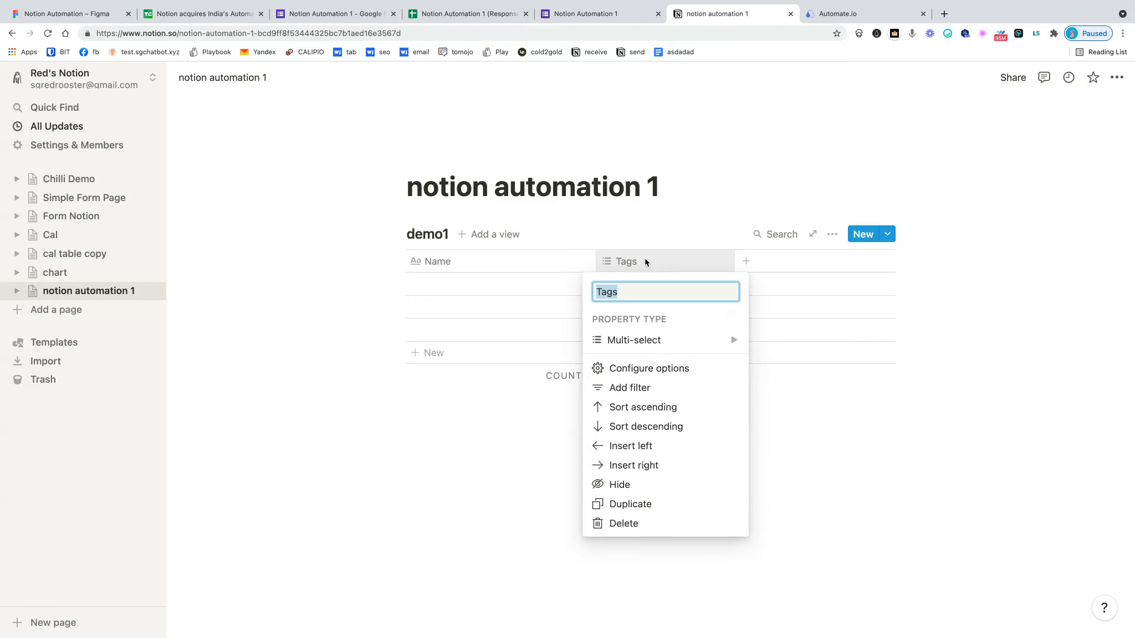
text(A)
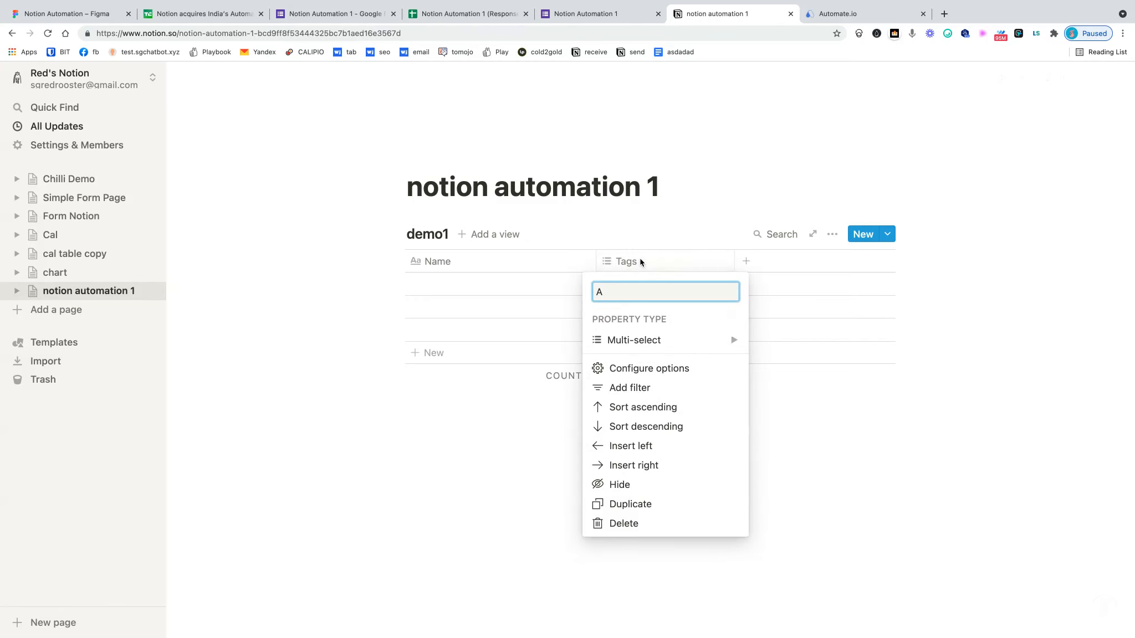
key(BackSpace)
text(Email)
click(463, 15)
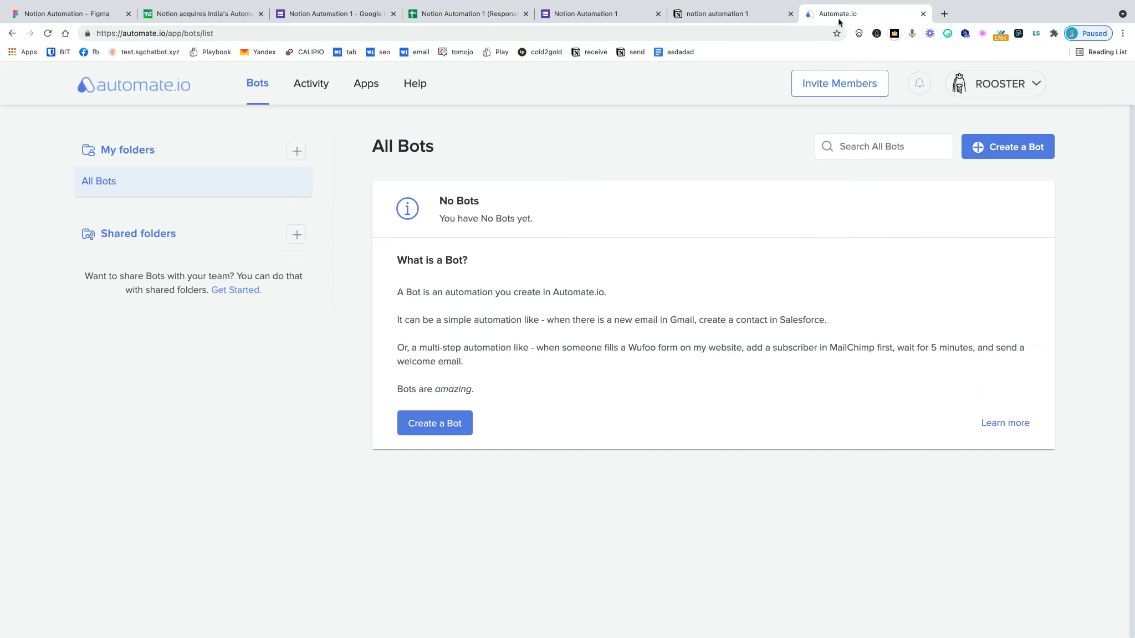
click(838, 17)
click(699, 15)
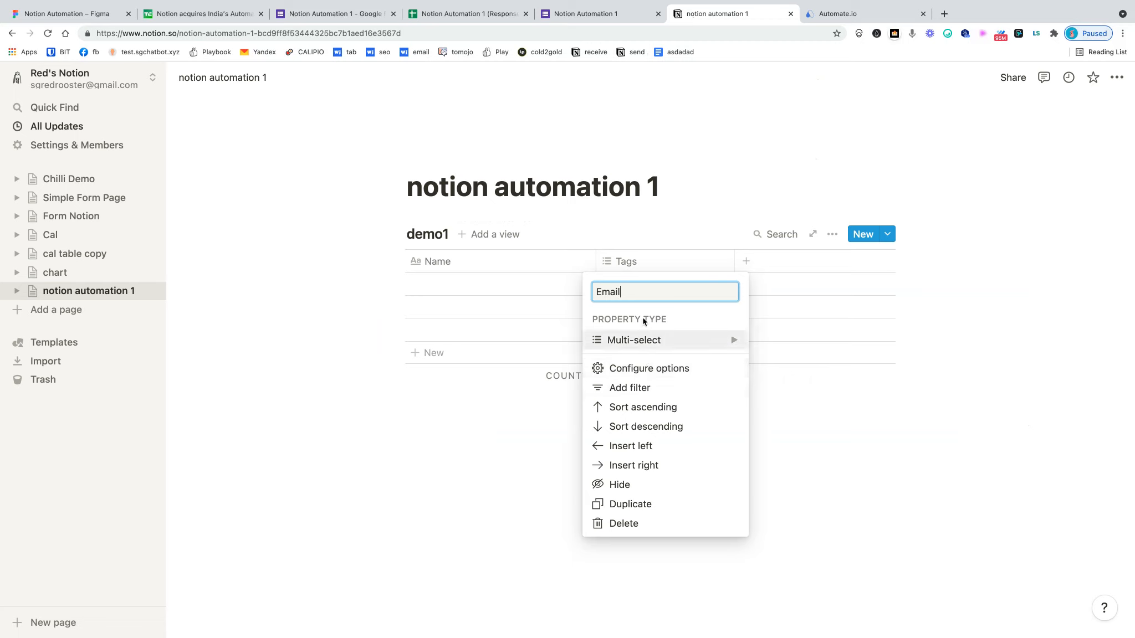
mouse_move(648, 339)
click(814, 392)
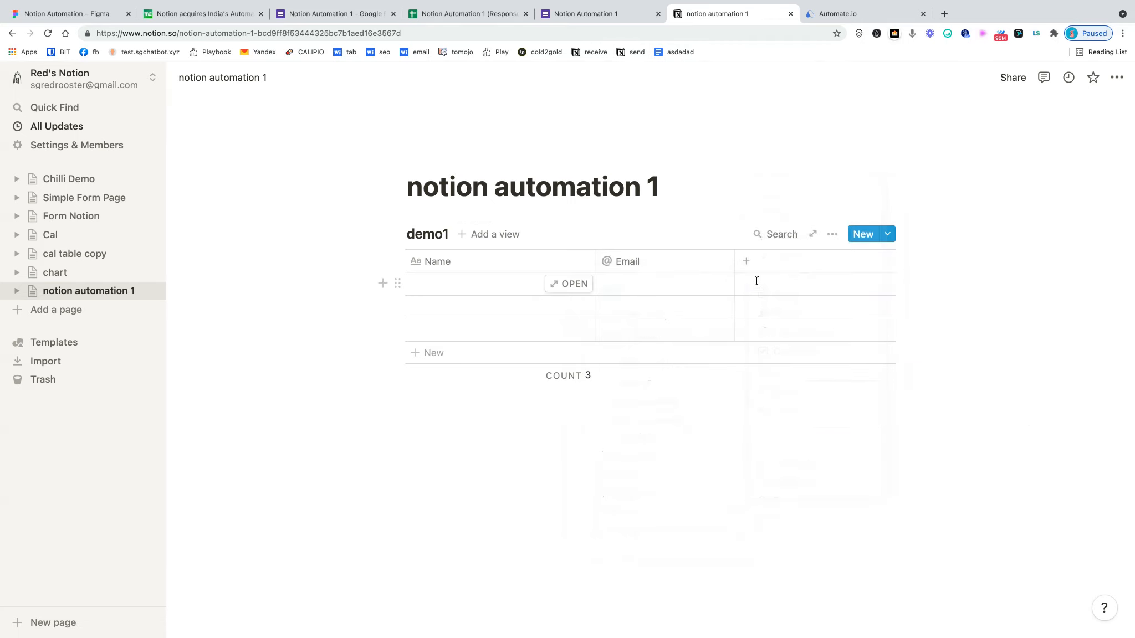
- Add a 'Gender' column and an 'Age' column of Number type
click(746, 260)
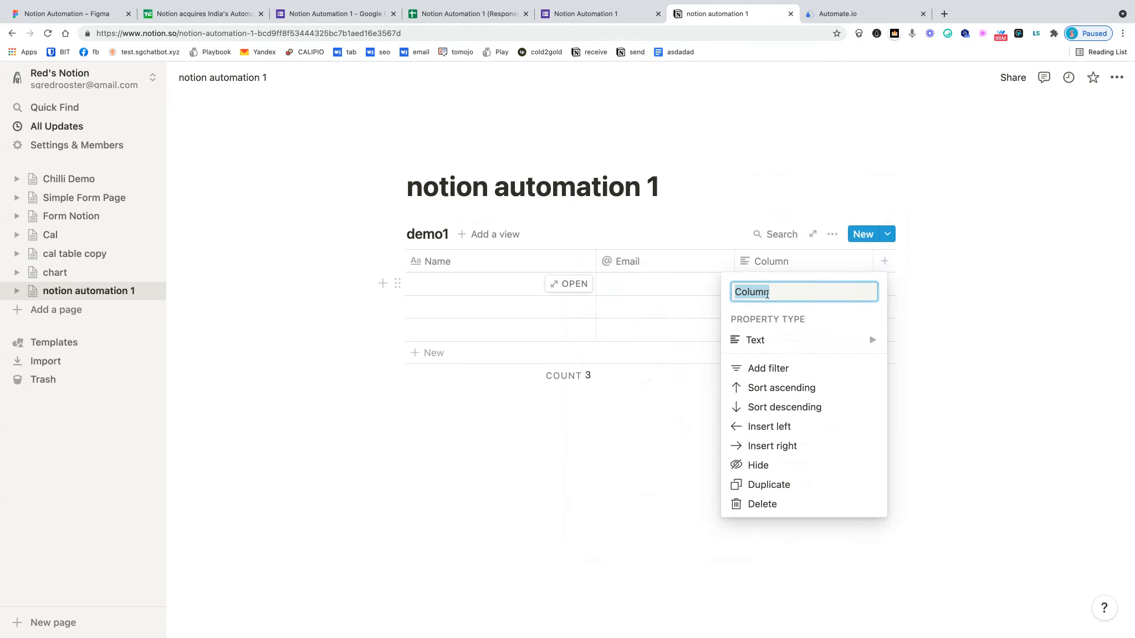
text(Gender)
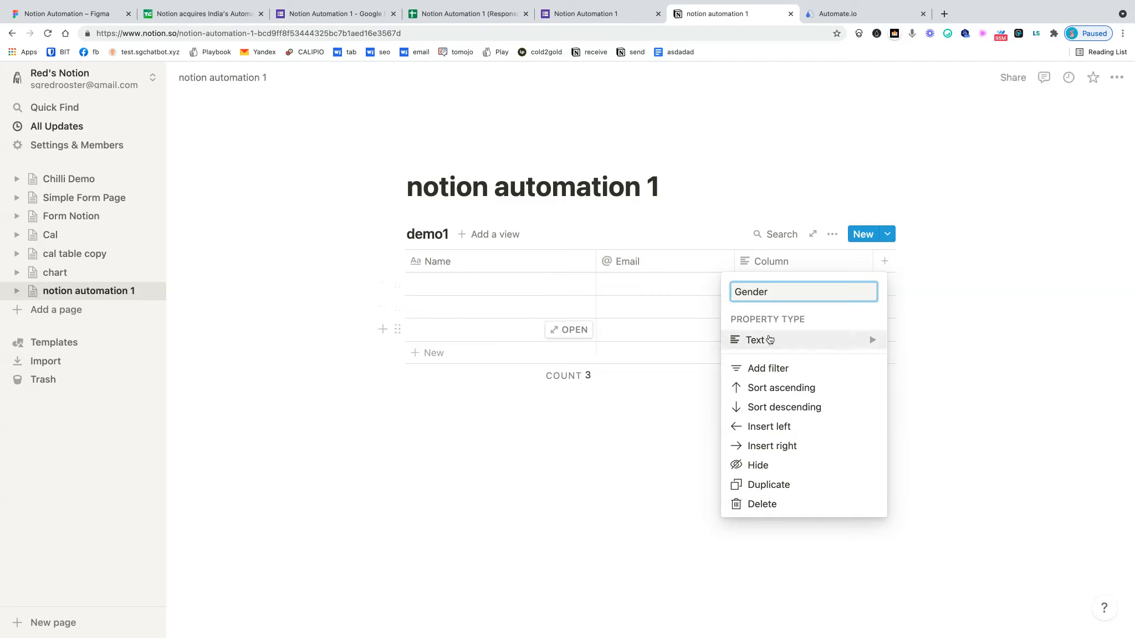
click(1041, 395)
click(884, 261)
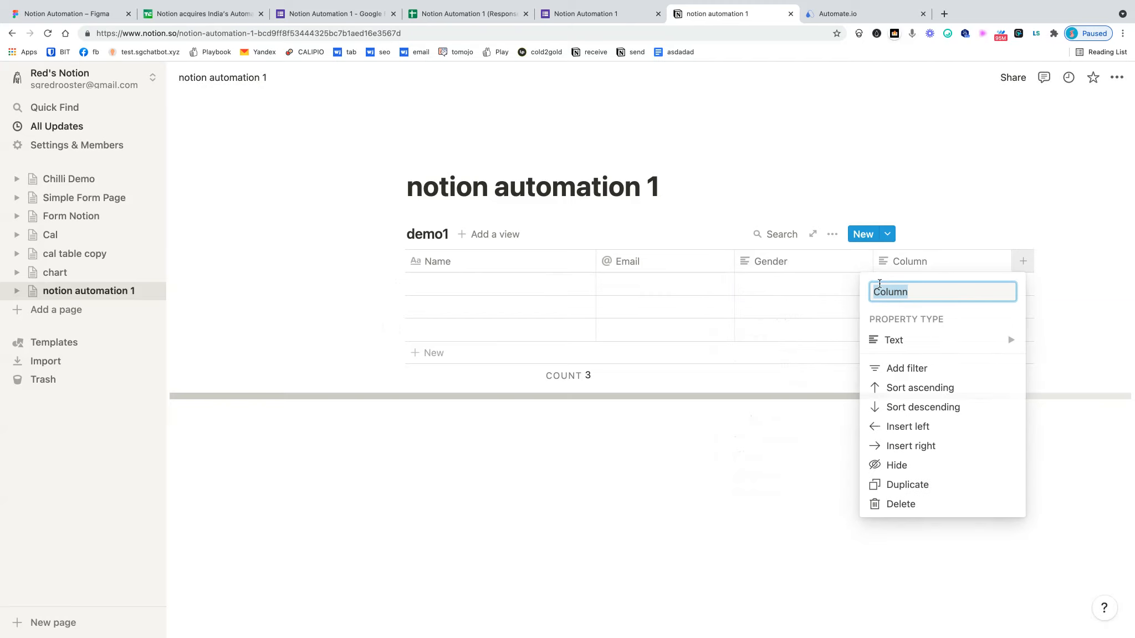
text(Age)
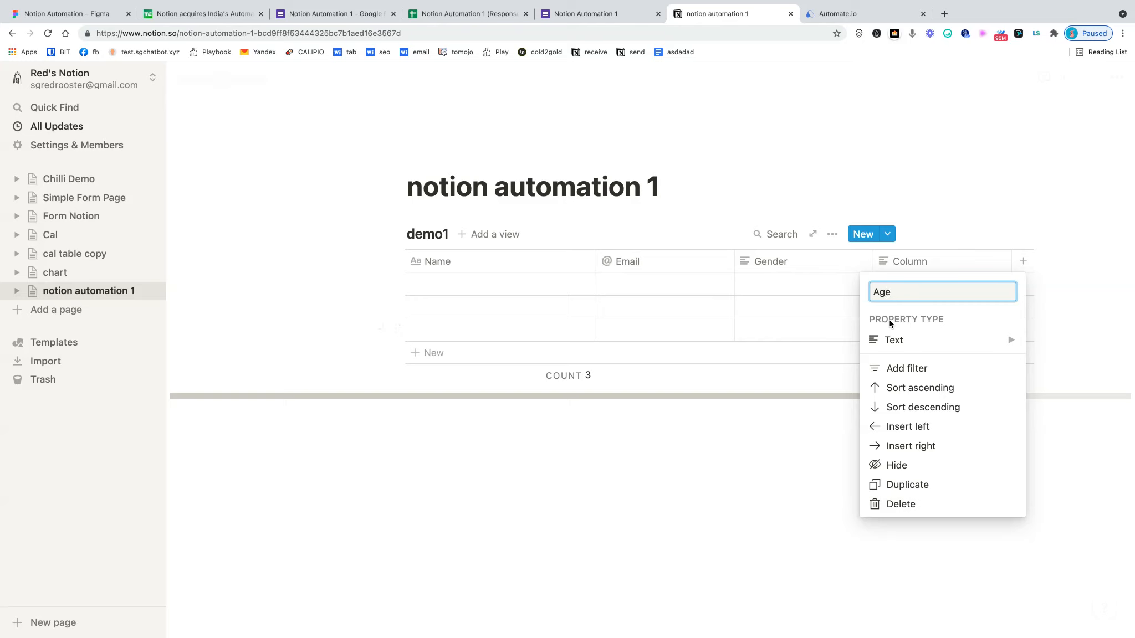
click(900, 340)
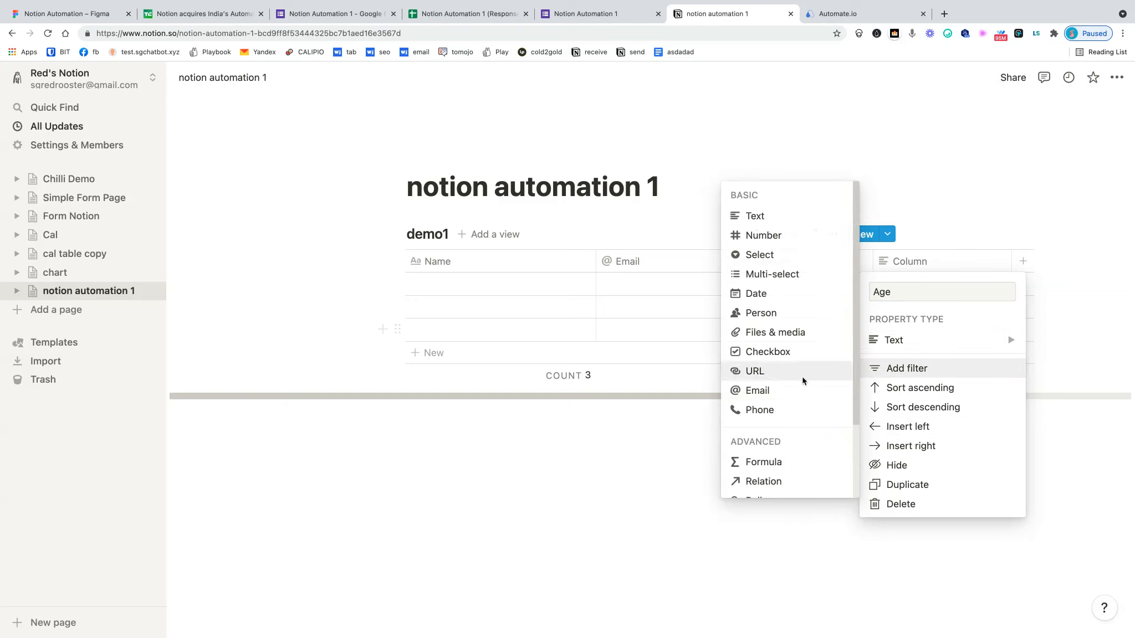
mouse_move(907, 336)
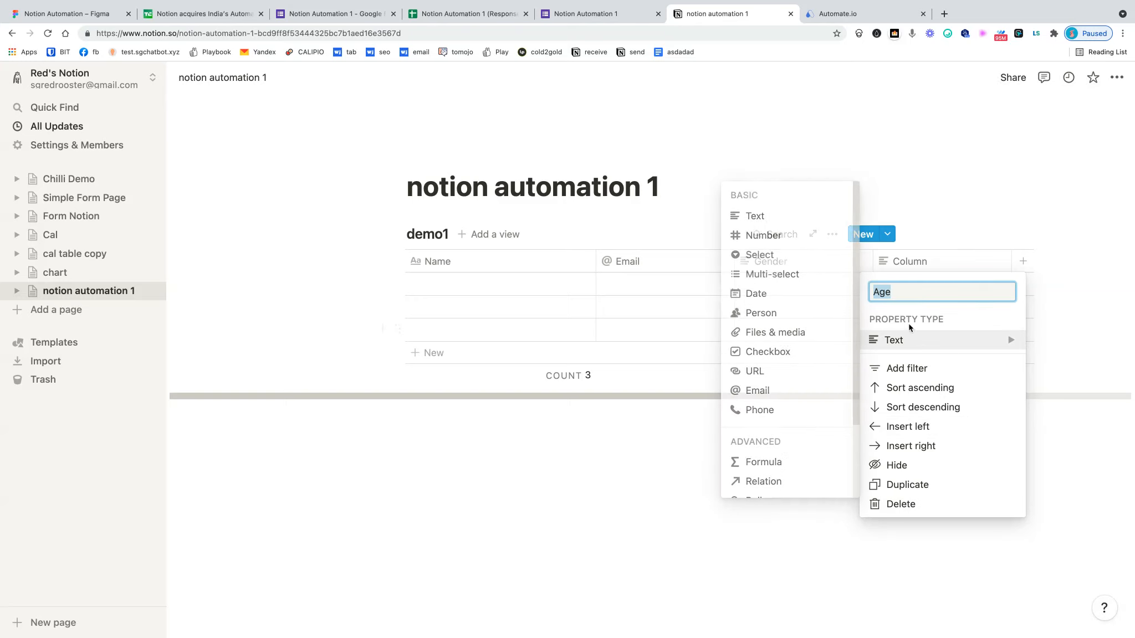
click(789, 244)
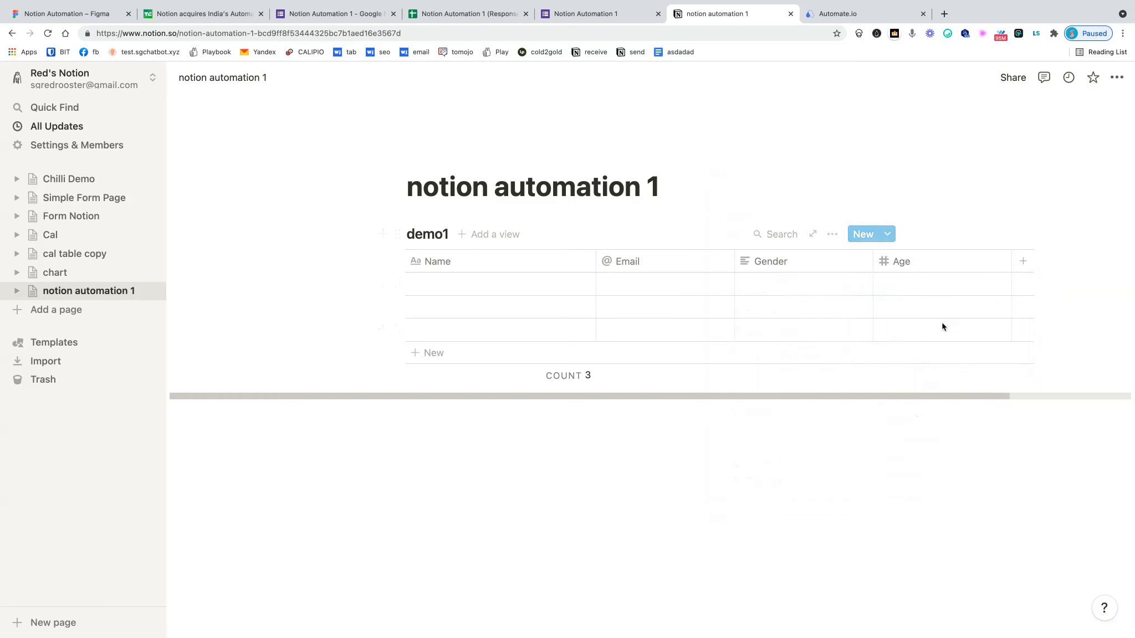
- Add a 'Preference' column, correcting its capitalisation
click(1023, 262)
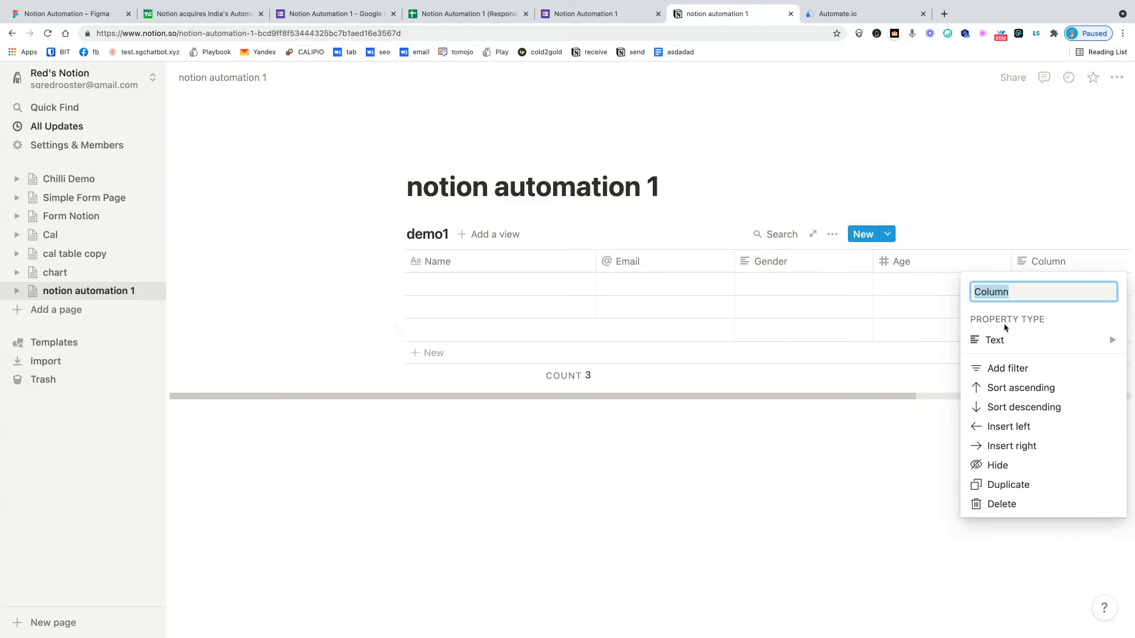
text(PReference)
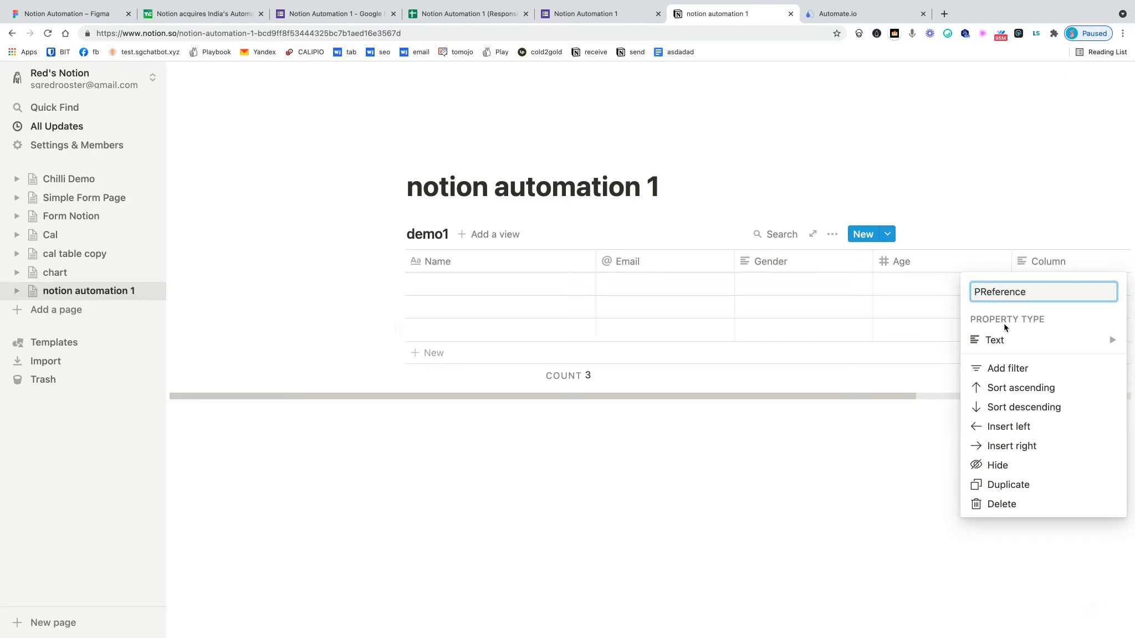
click(984, 291)
key(Delete)
text(r)
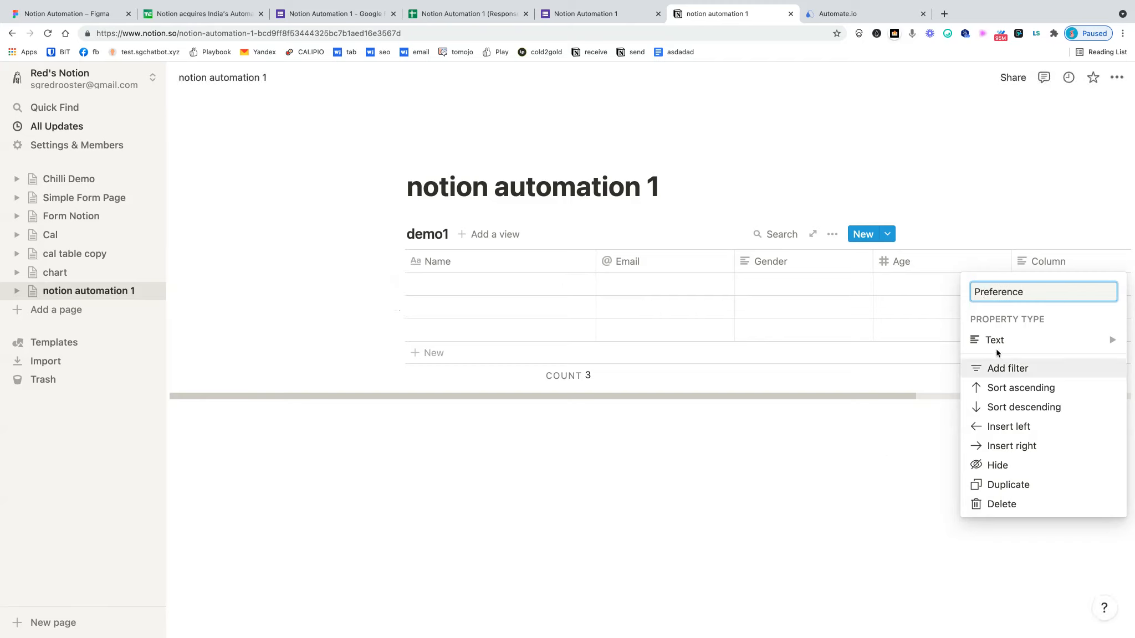
click(955, 387)
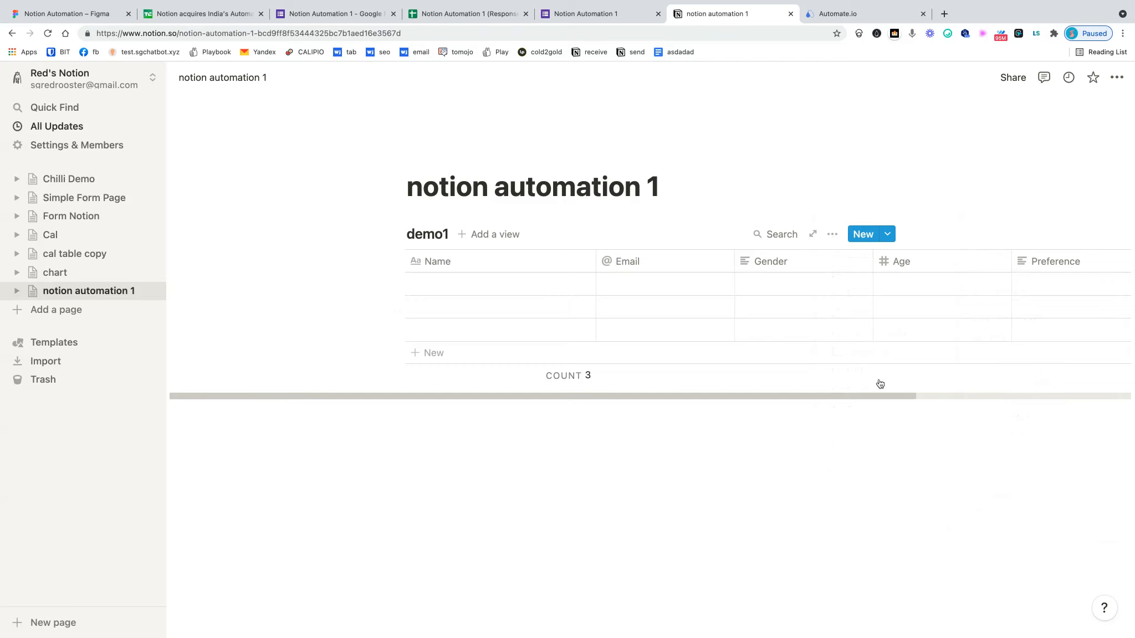
drag(904, 397, 1019, 396)
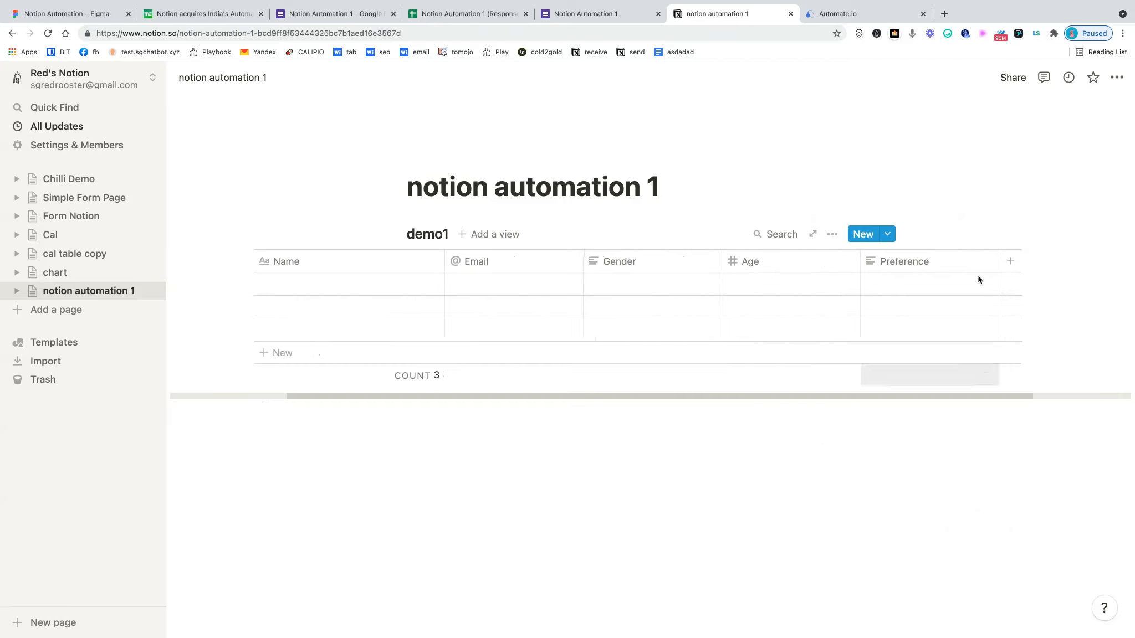
- Add a 'Timestamp' column and check its property type
click(1010, 261)
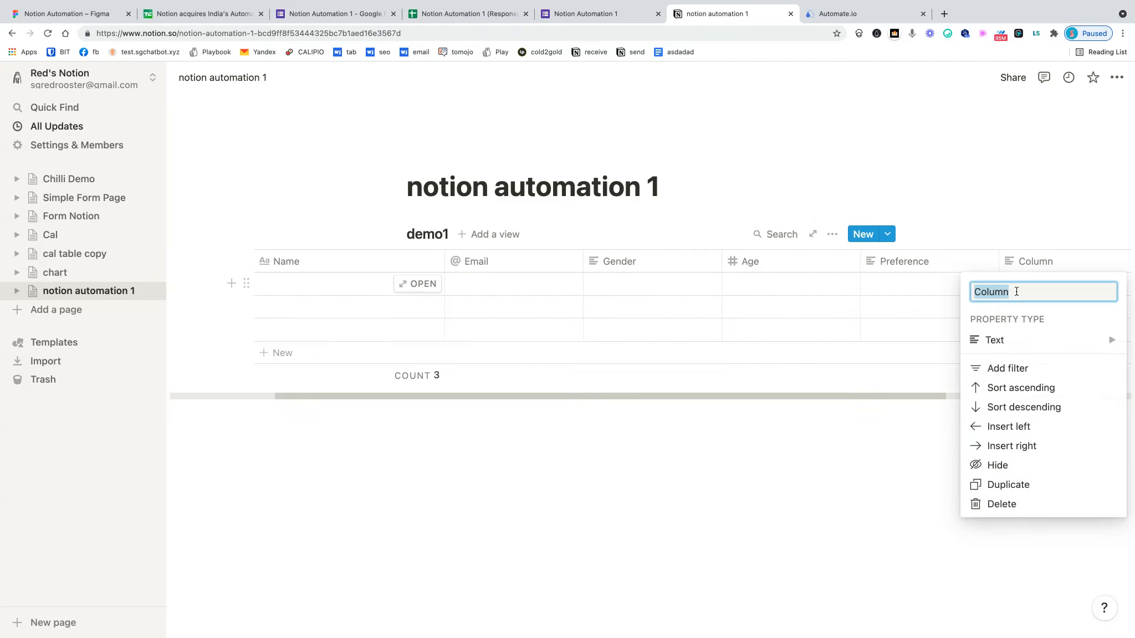
text(Timestampe)
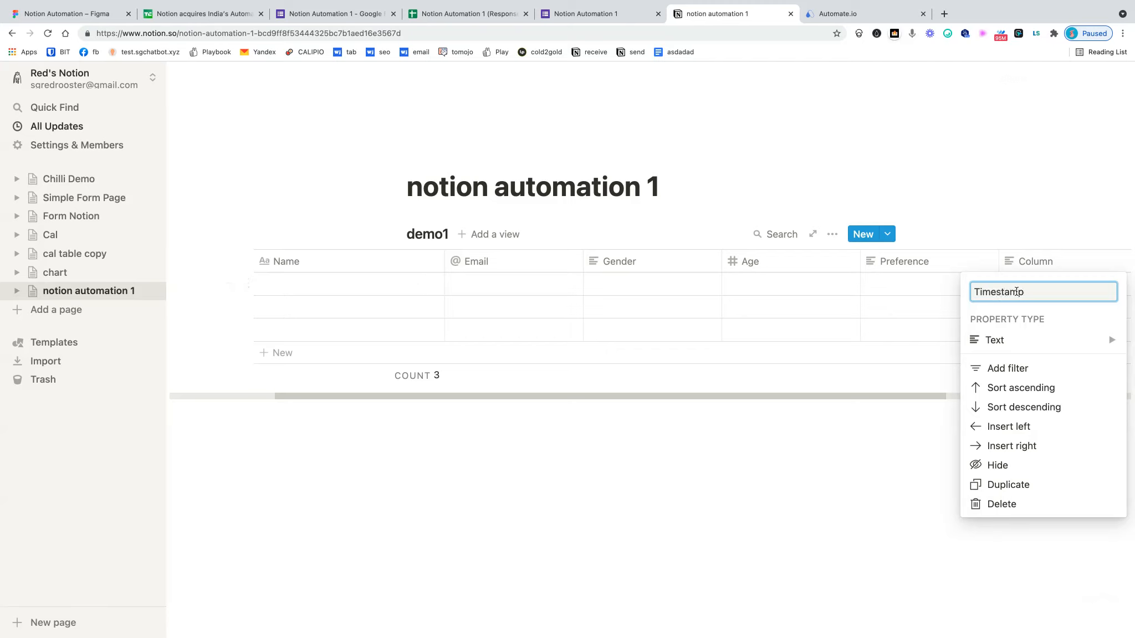
click(799, 472)
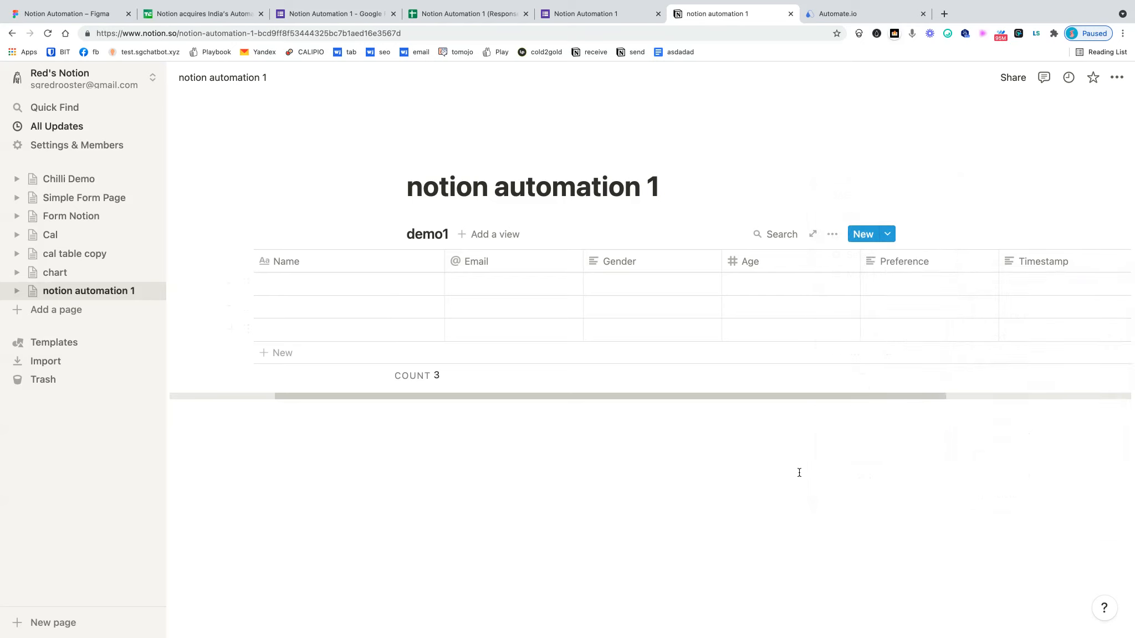
click(1053, 261)
click(1038, 336)
click(687, 466)
drag(671, 395, 680, 395)
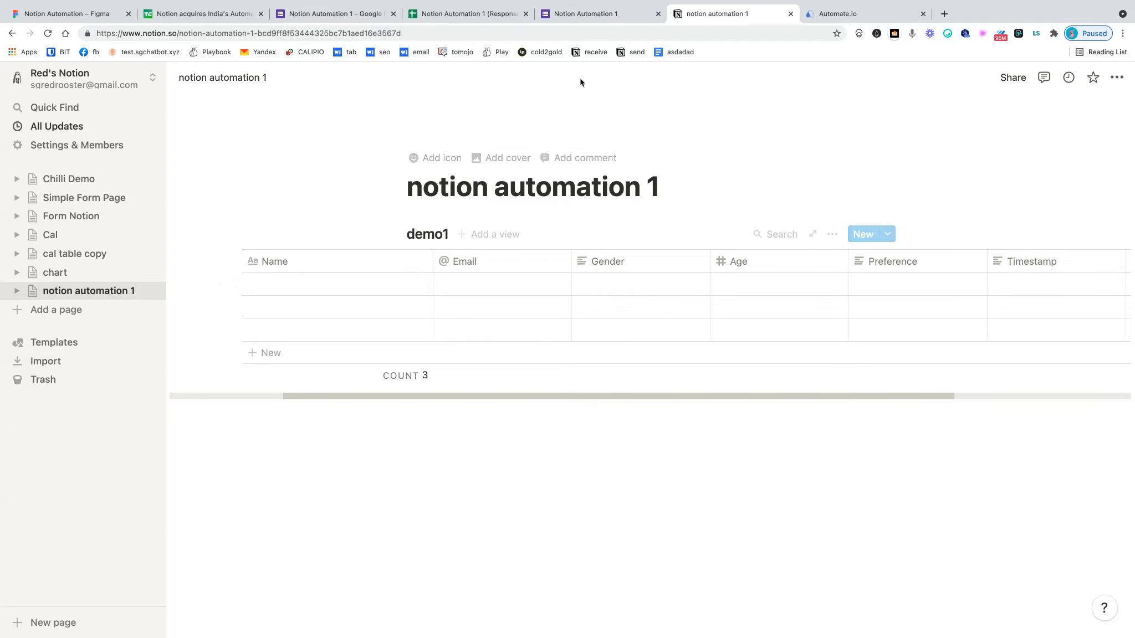
click(454, 43)
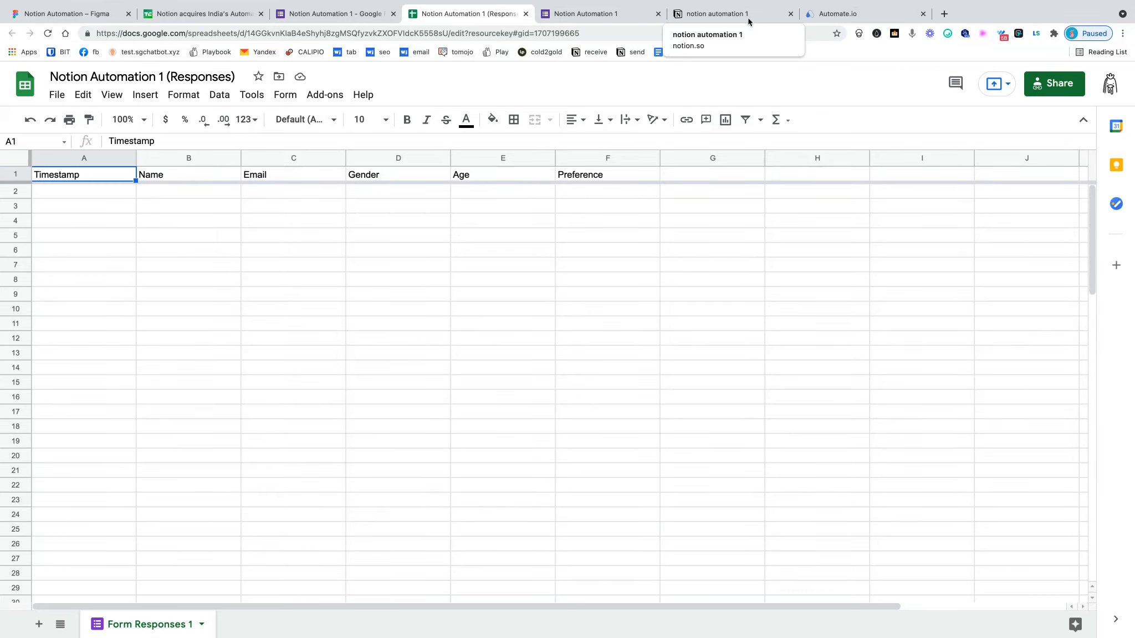
- Compare the form and demo1 table columns, then go to the Automate.io bots page
click(599, 20)
click(713, 16)
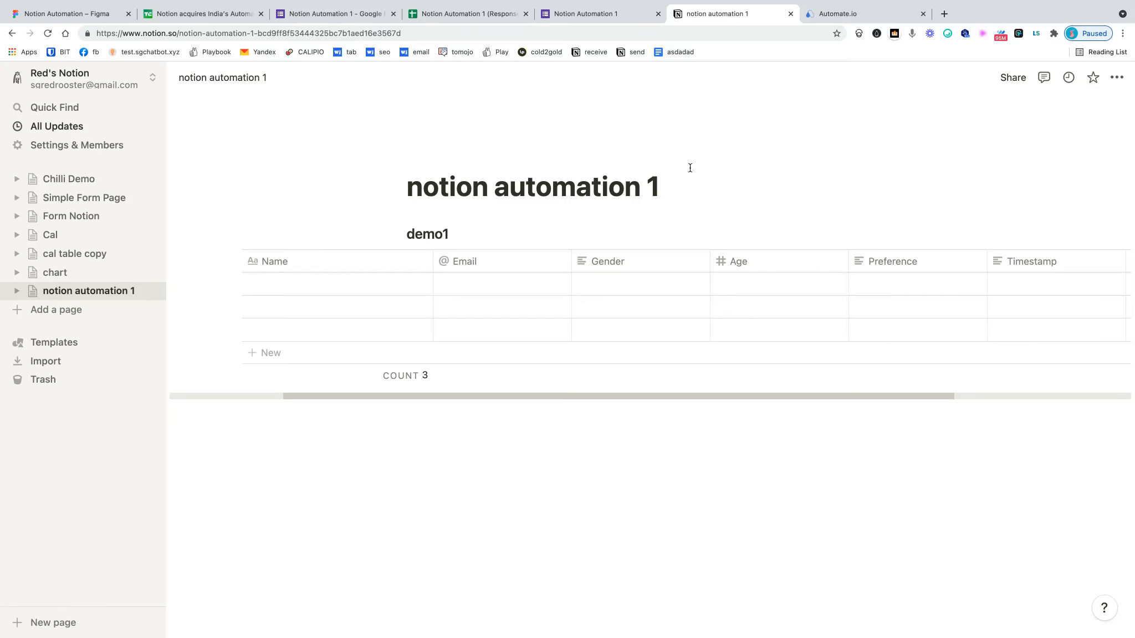
click(846, 16)
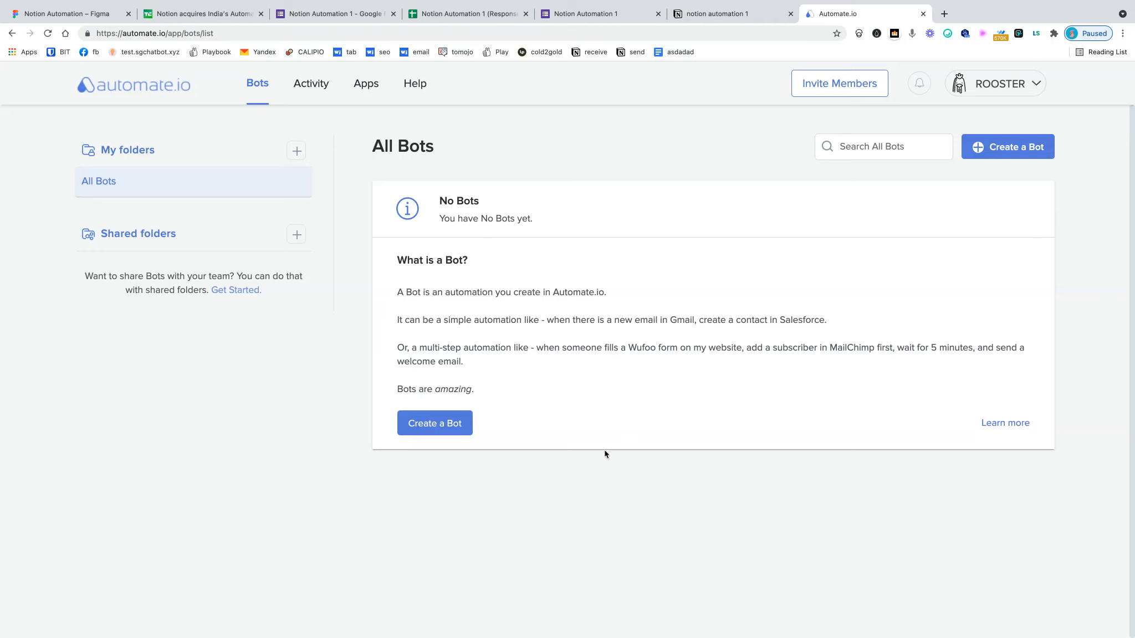
- Browse the dashboard's recommended Google Forms, Sheets, Notion, Gmail and Slack bots
click(155, 88)
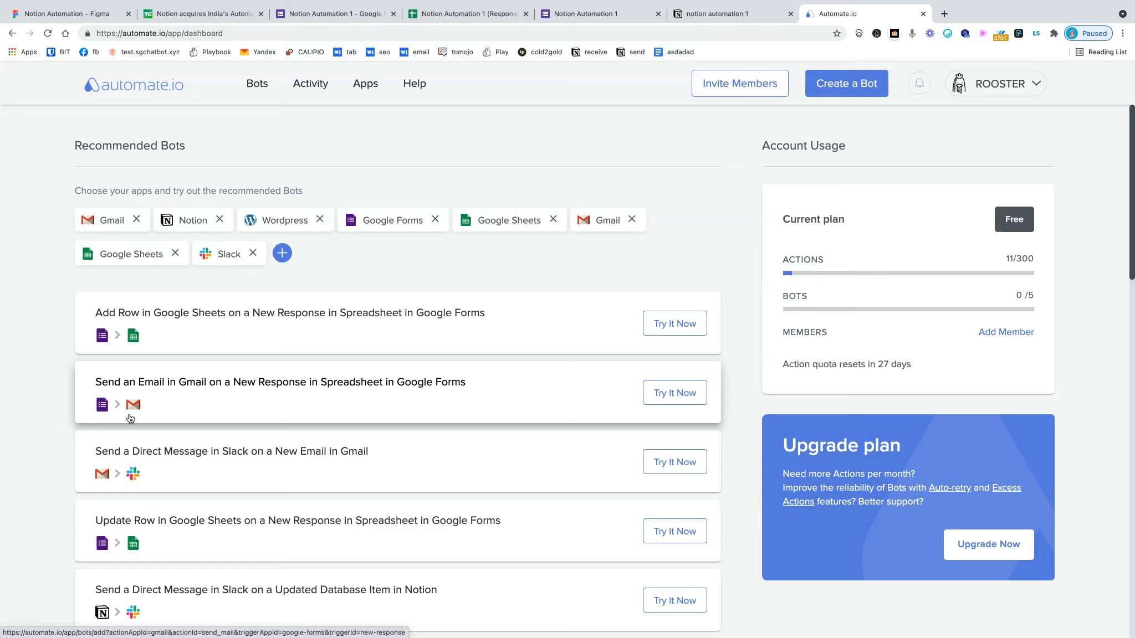
scroll(152, 504, down, 2)
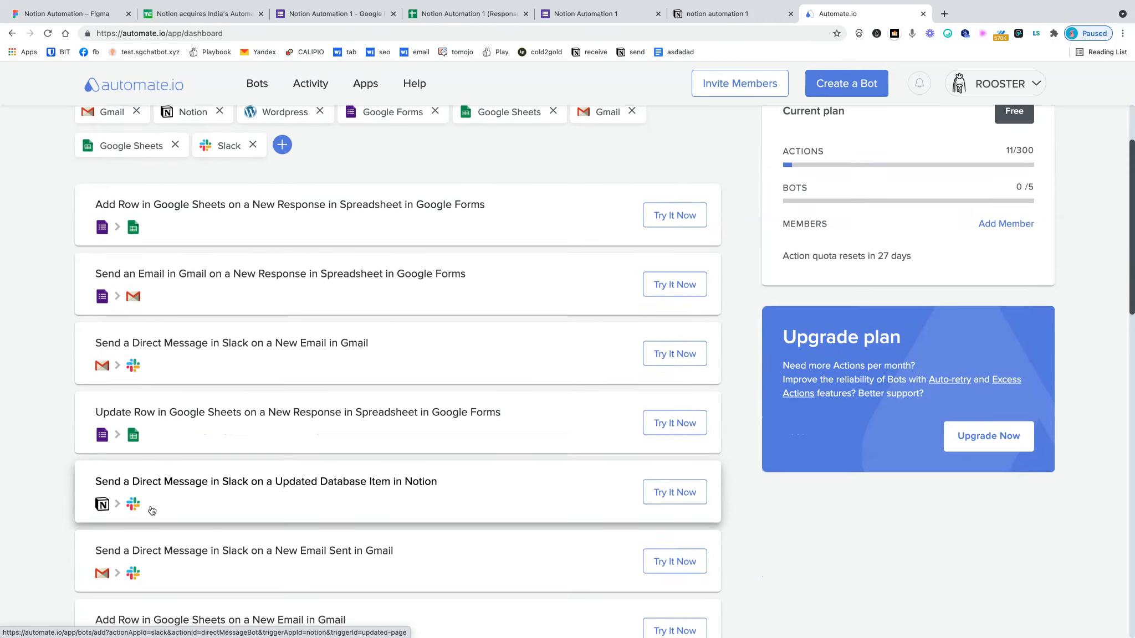
scroll(143, 543, down, 2)
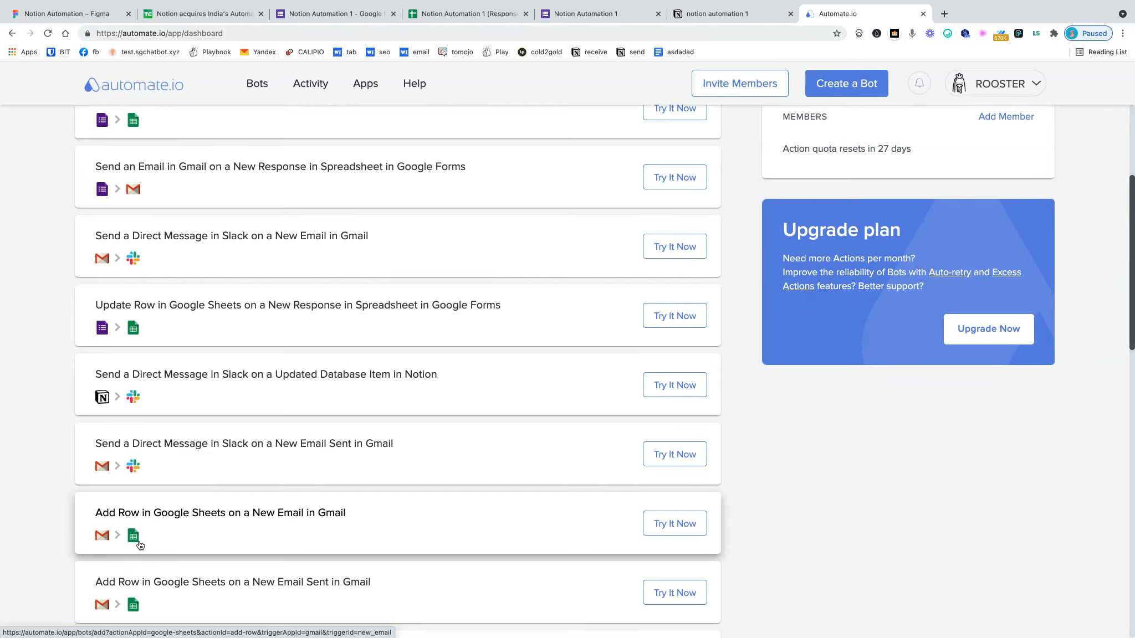
scroll(150, 487, up, 4)
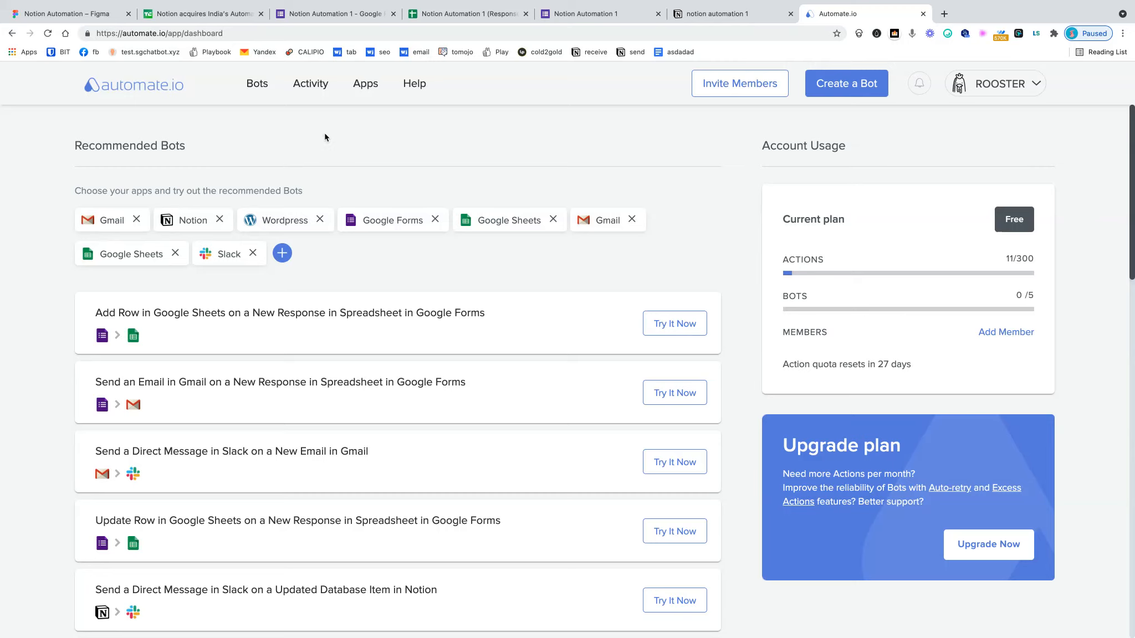
- Create a new bot, search 'fo' and add Google Forms as the trigger app connection
click(870, 93)
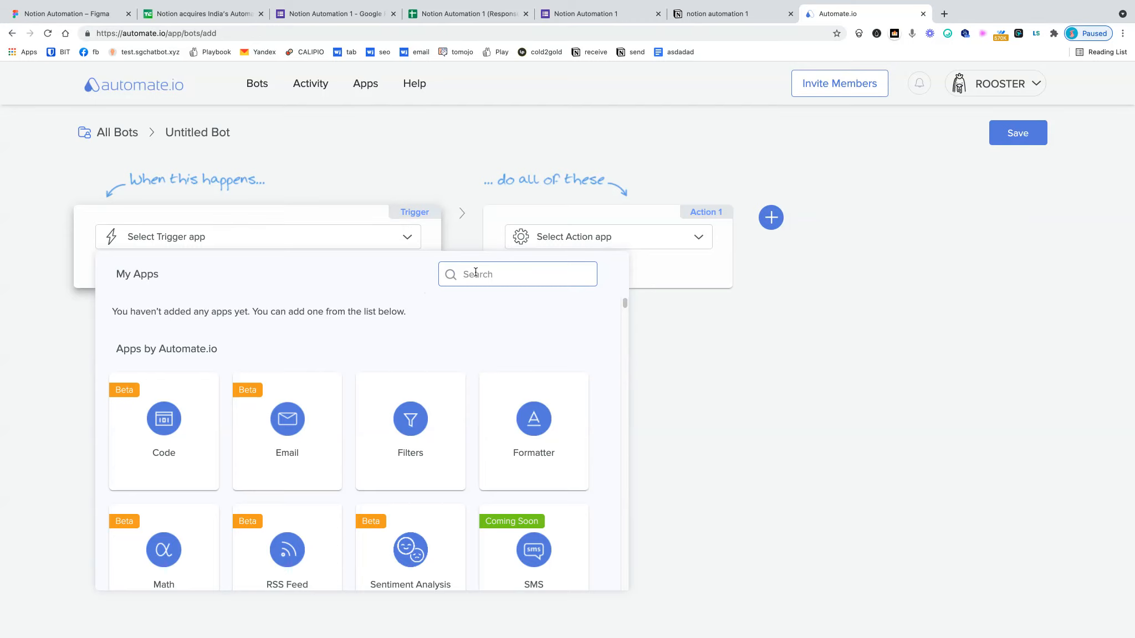
text(fo)
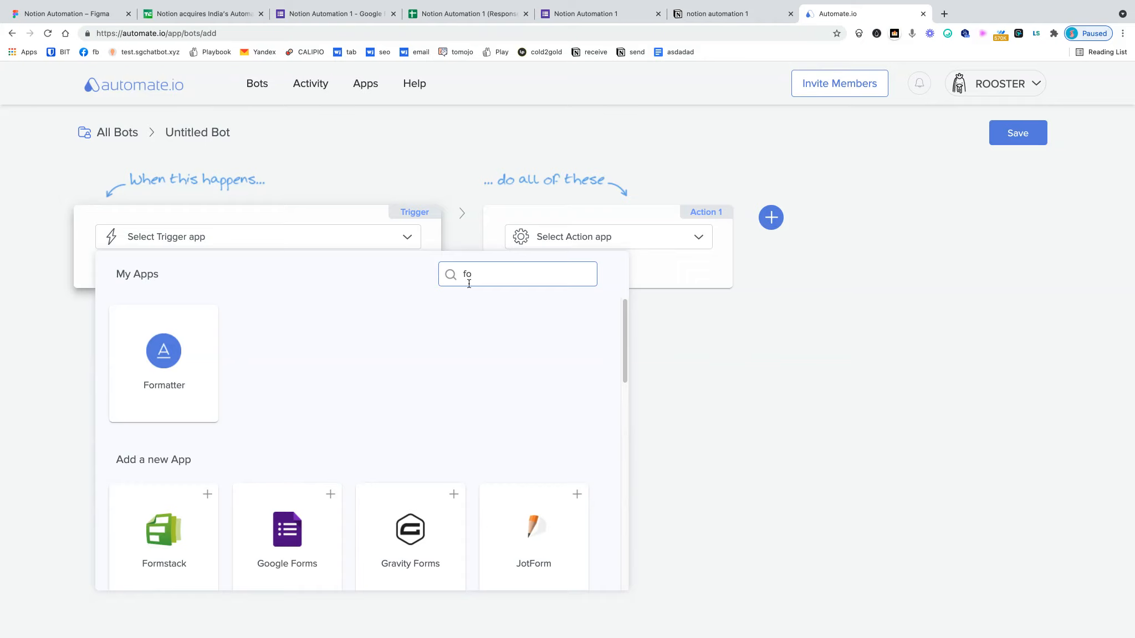
click(330, 495)
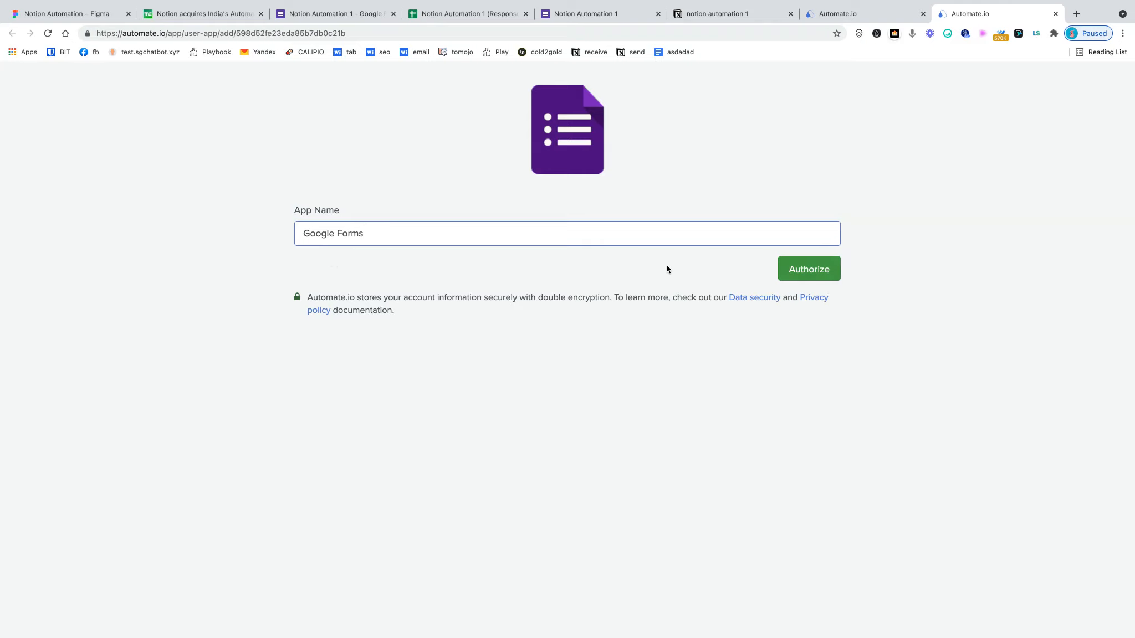
- Authorize Automate.io with the Google account and save Google Forms as the connected trigger app
click(804, 268)
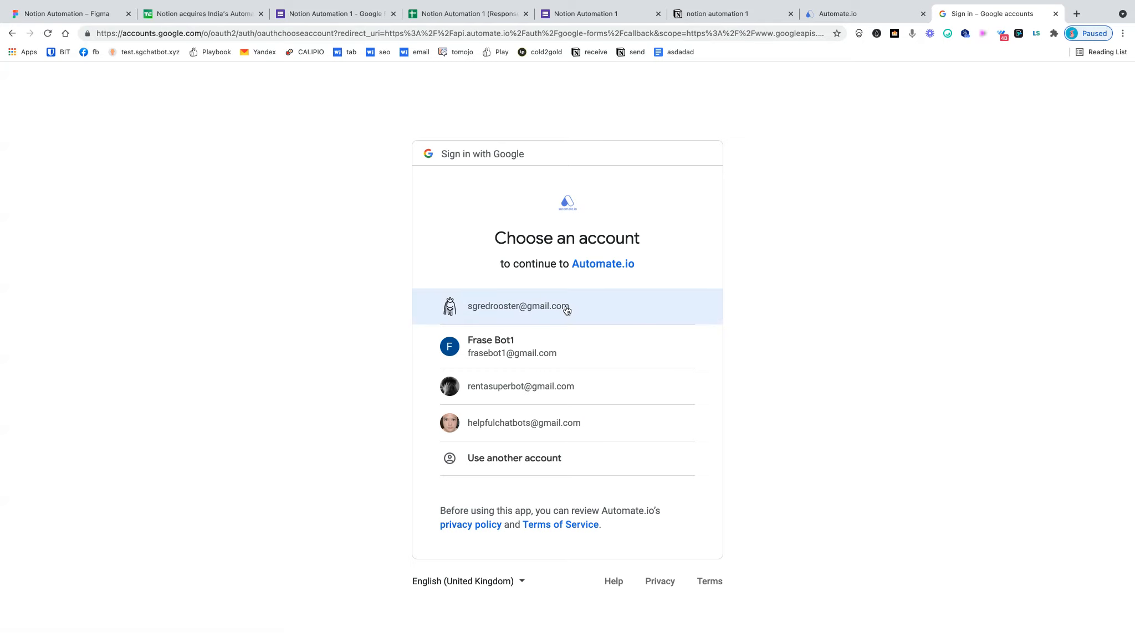
click(565, 308)
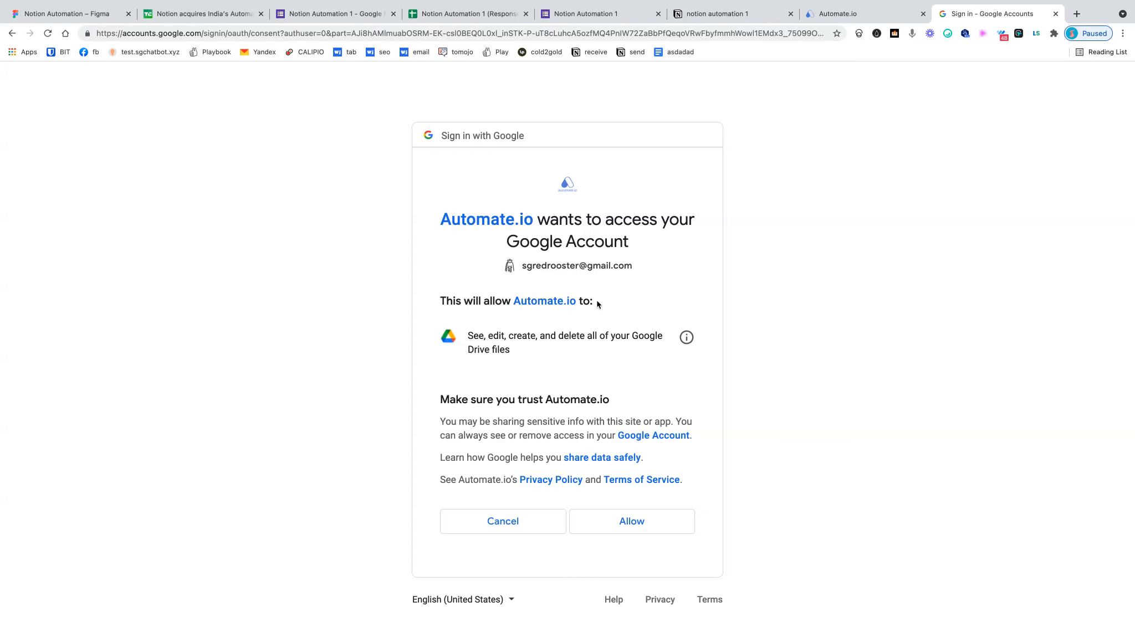
click(635, 524)
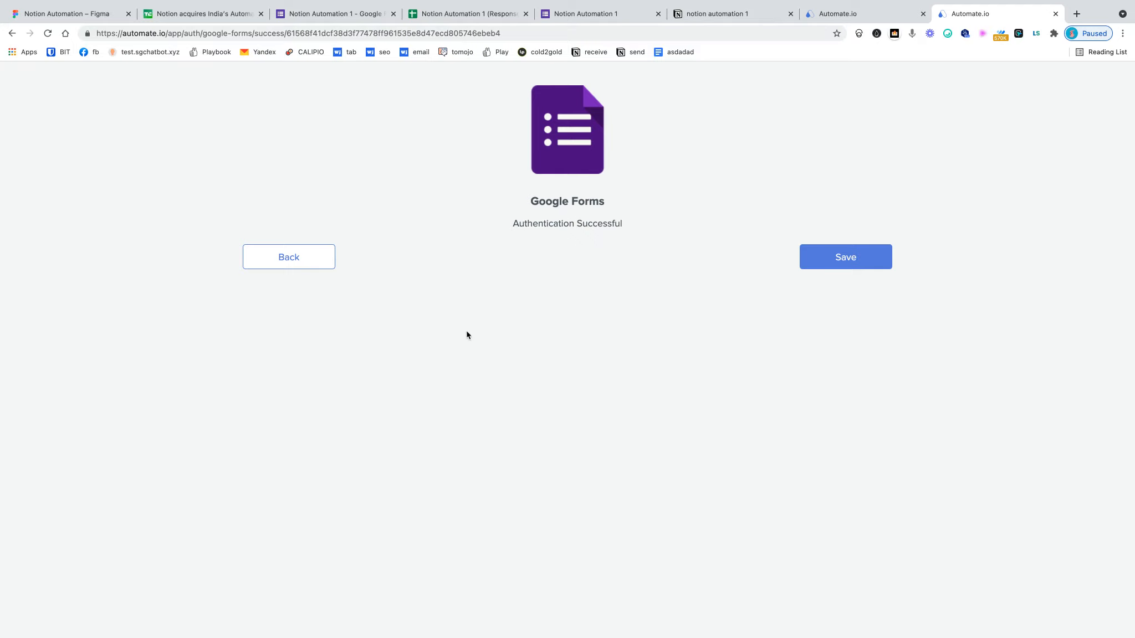
click(853, 260)
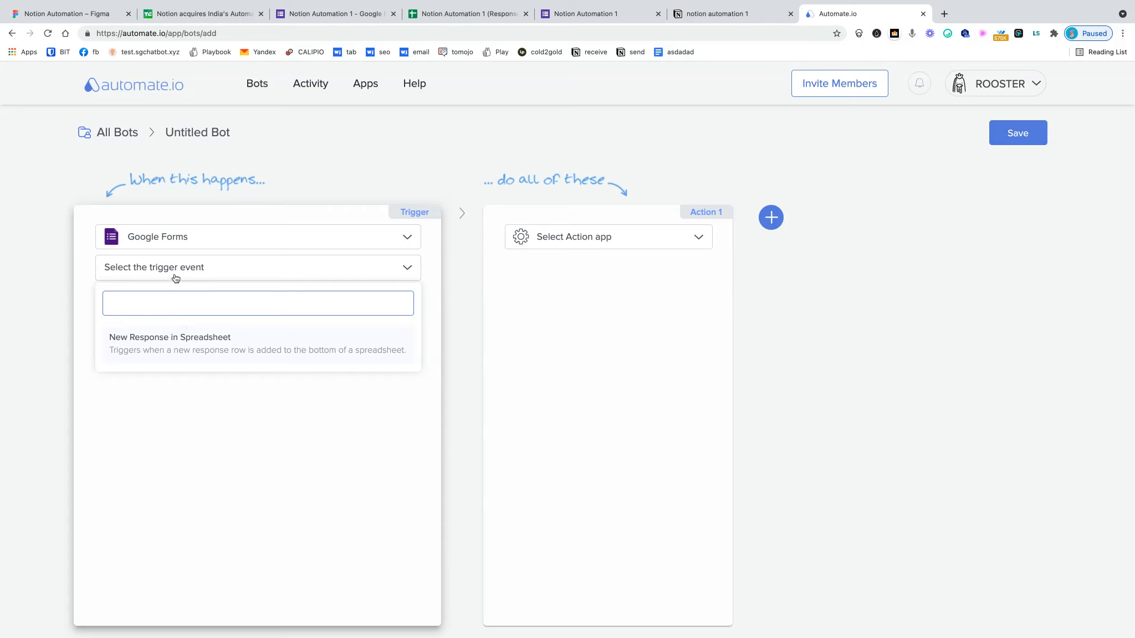
- Set the trigger to New Response in Spreadsheet on the Notion Automation 1 (Responses) spreadsheet
click(165, 347)
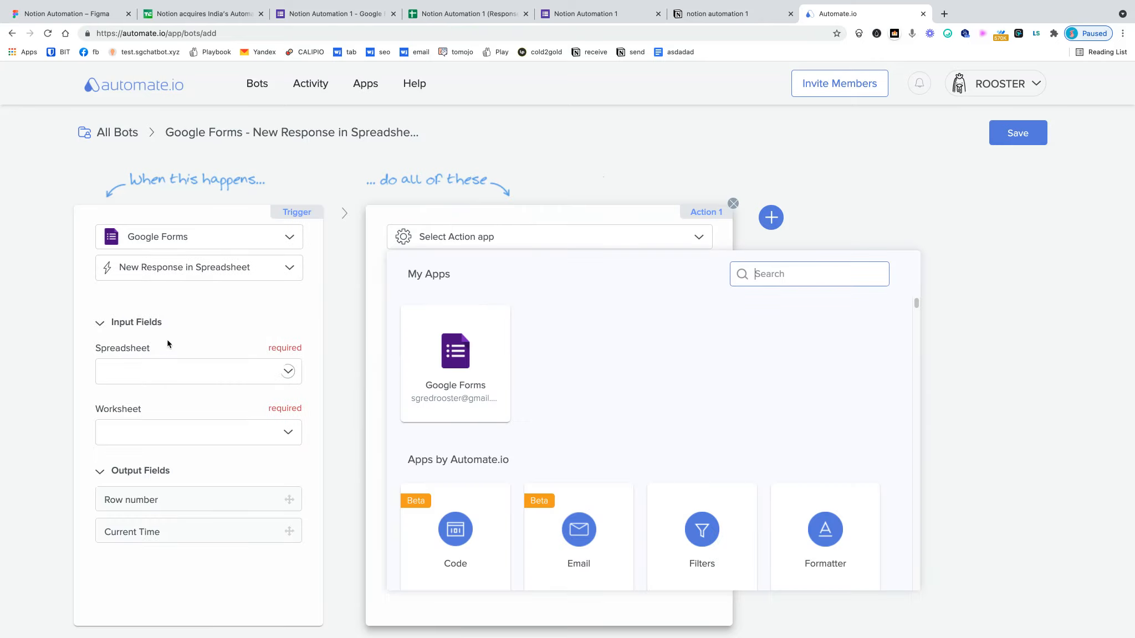
click(236, 384)
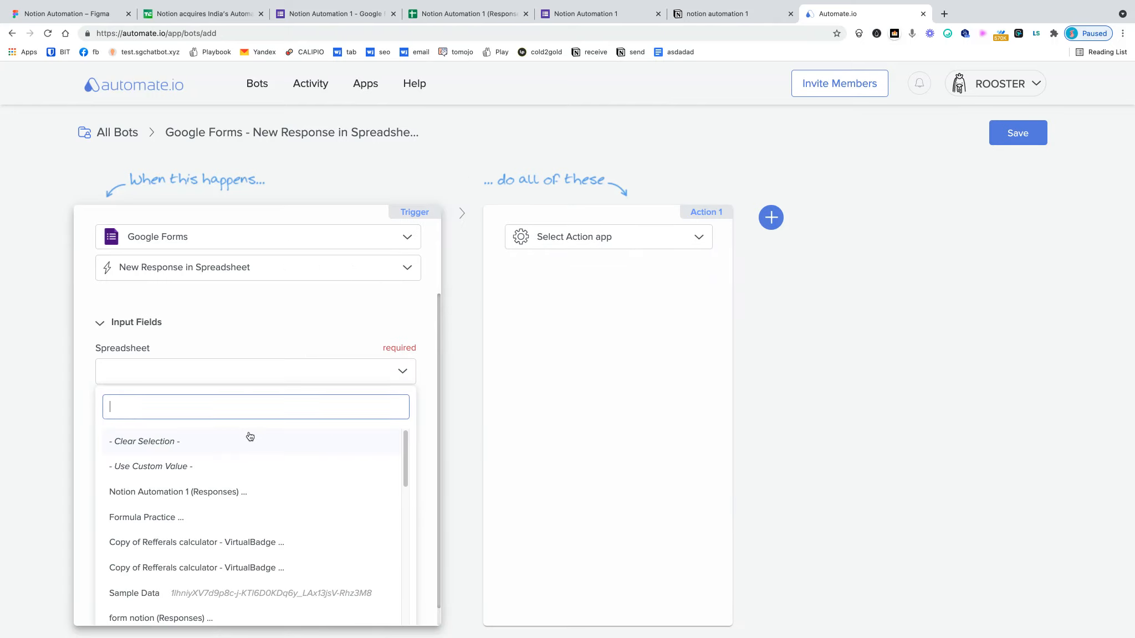
click(176, 493)
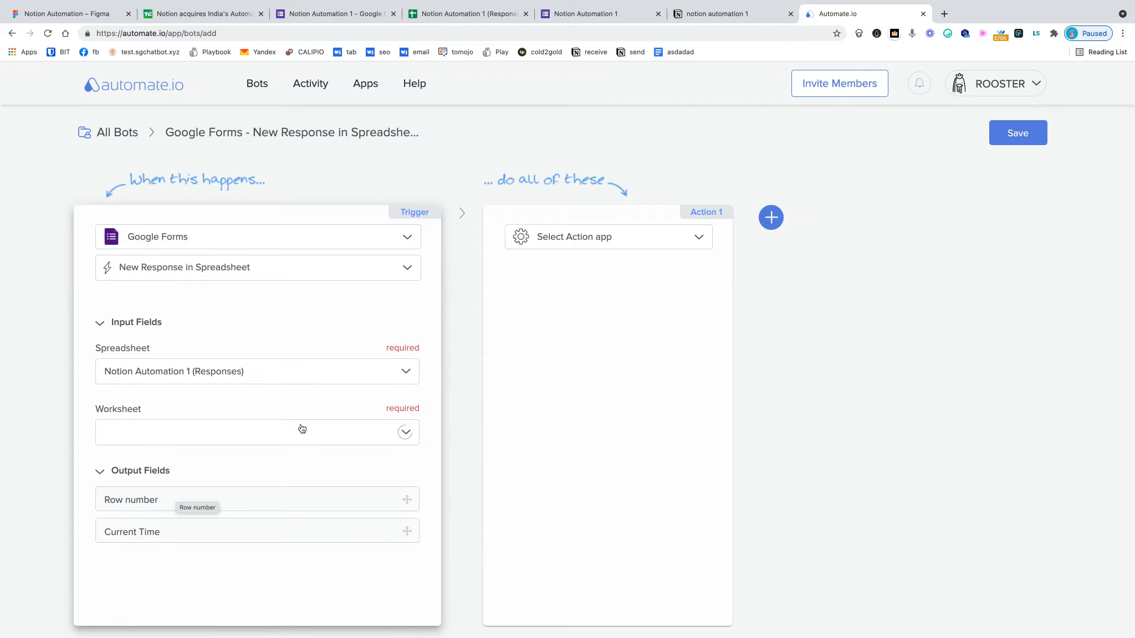
click(468, 17)
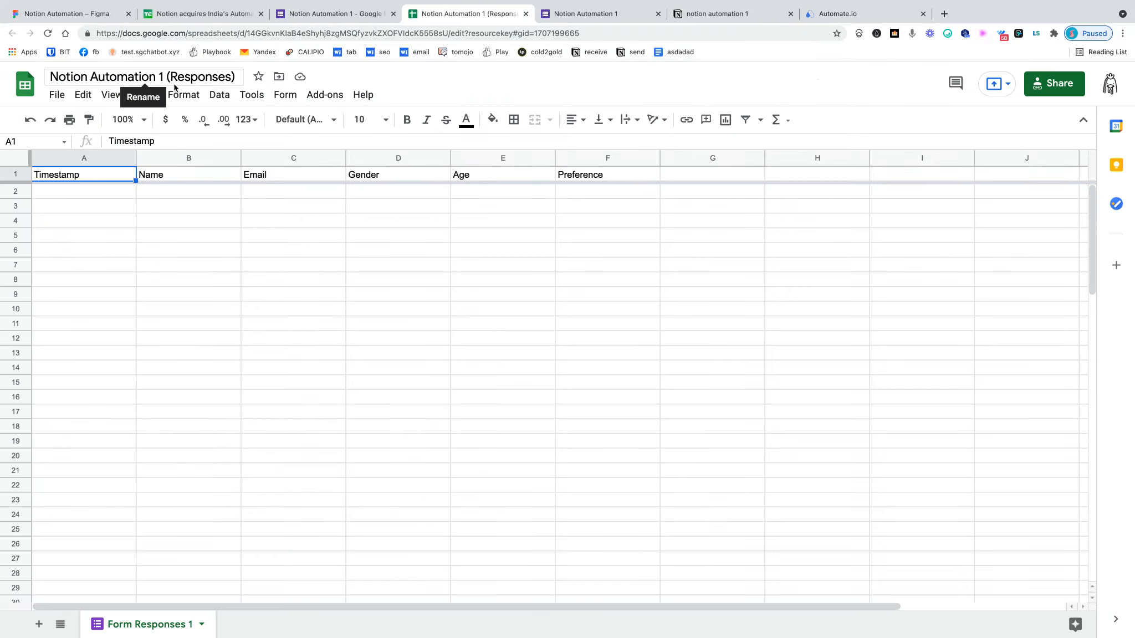
click(864, 14)
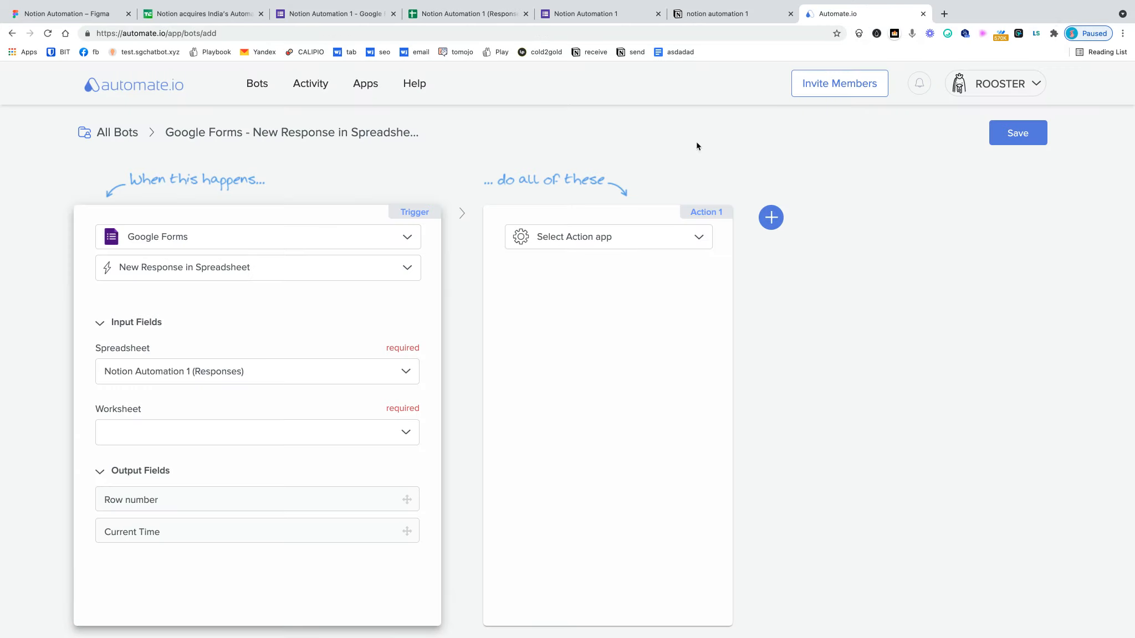
- Select Form Responses 1 as the watched worksheet and let its output fields load
click(409, 438)
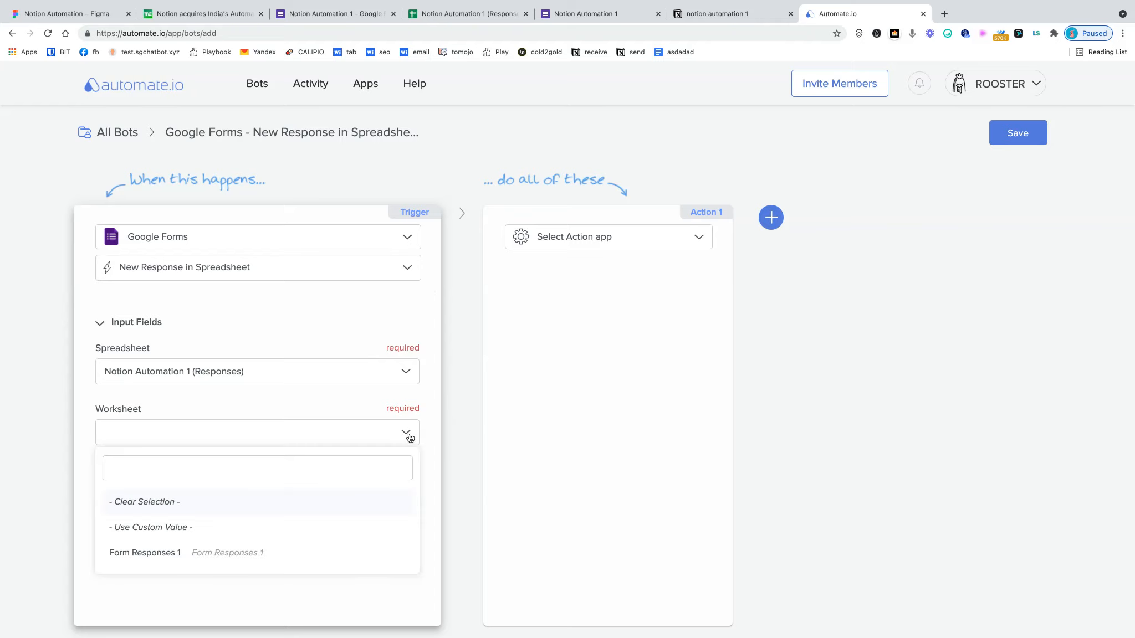
click(141, 553)
click(431, 16)
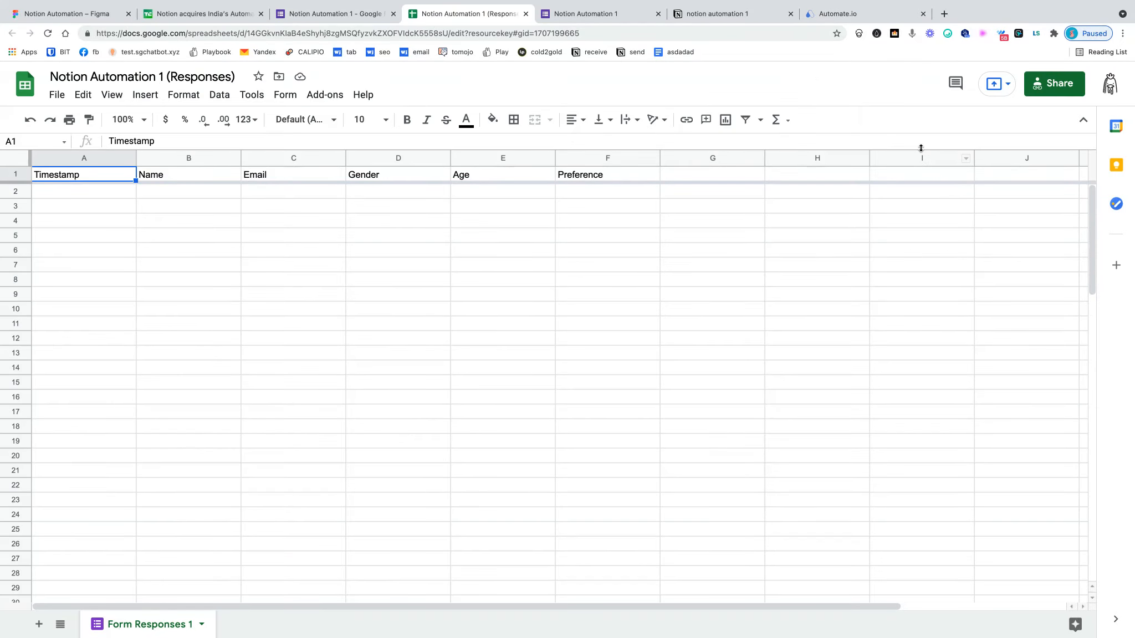
click(864, 13)
scroll(319, 470, down, 3)
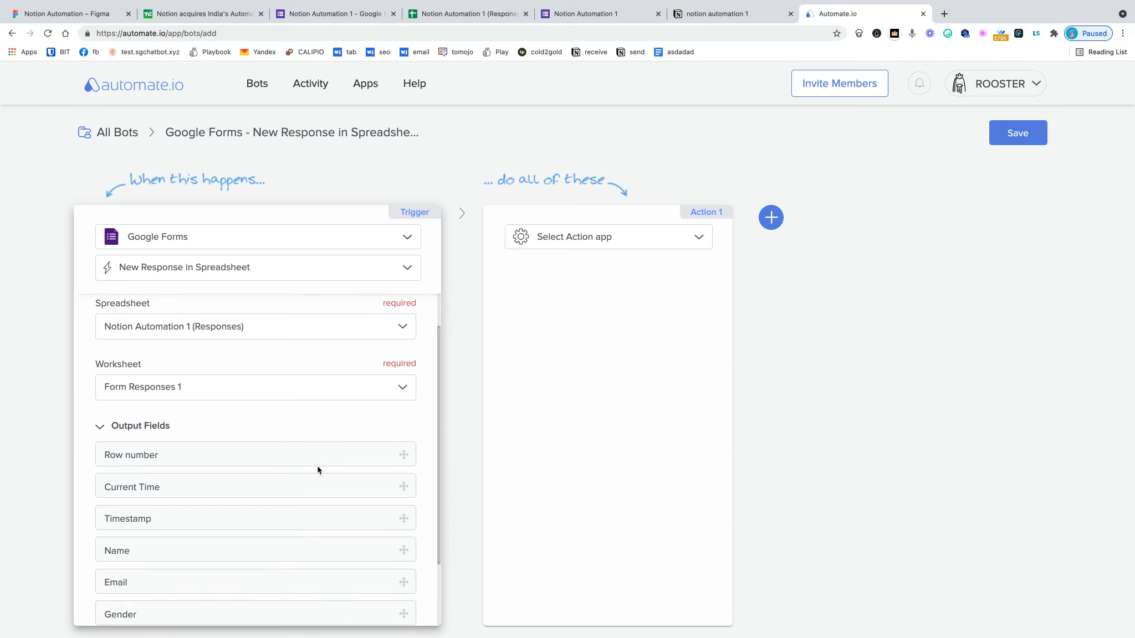
scroll(339, 453, down, 1)
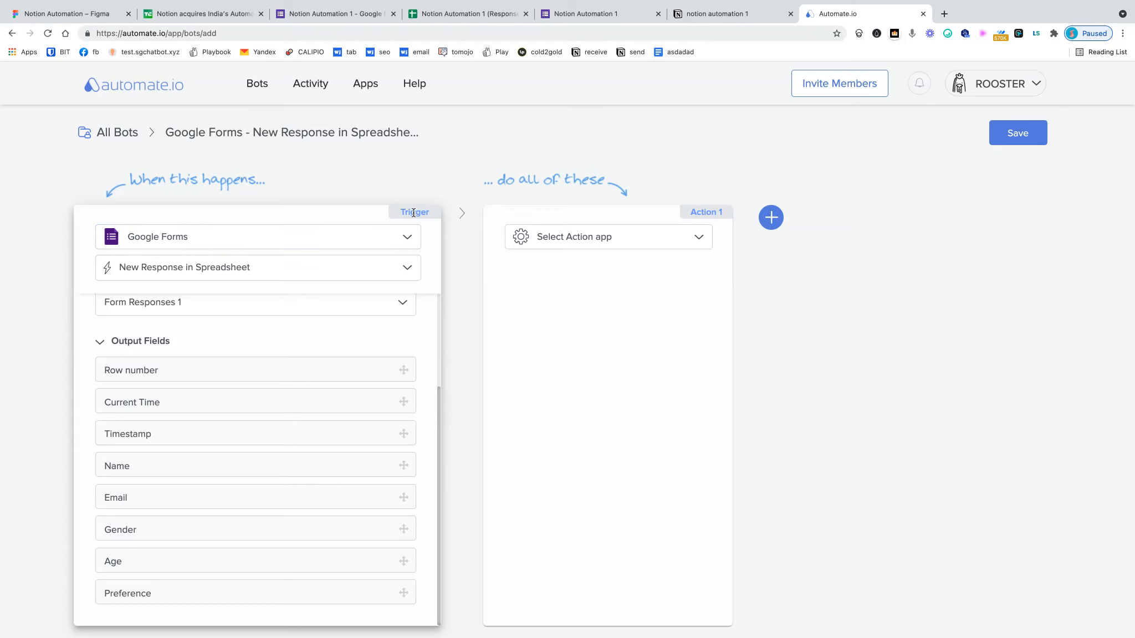
mouse_move(452, 229)
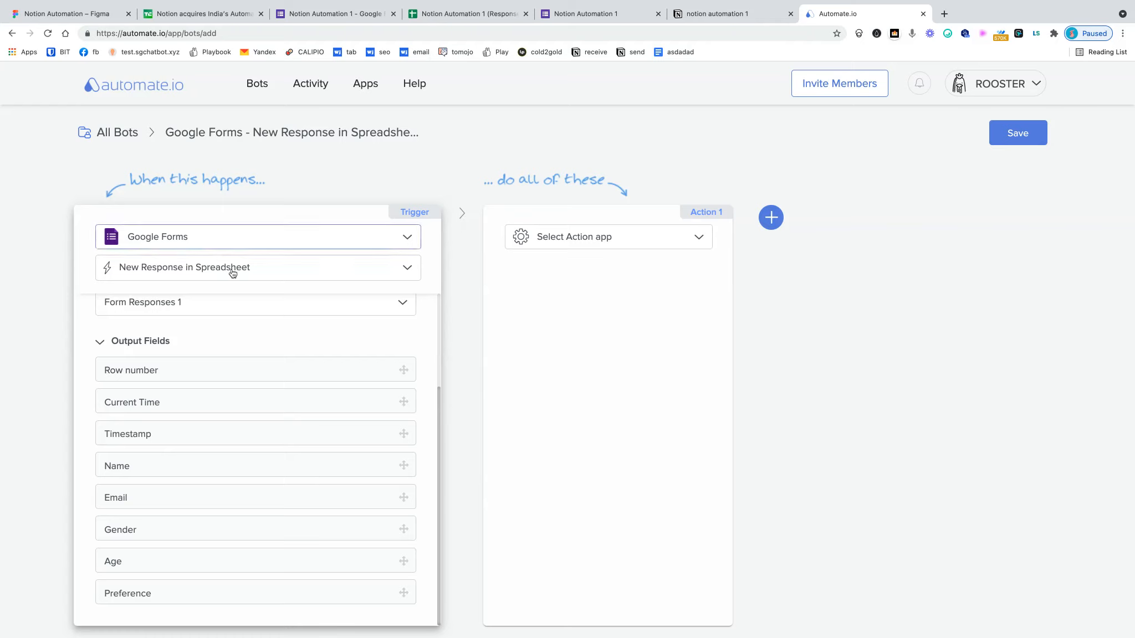
click(405, 308)
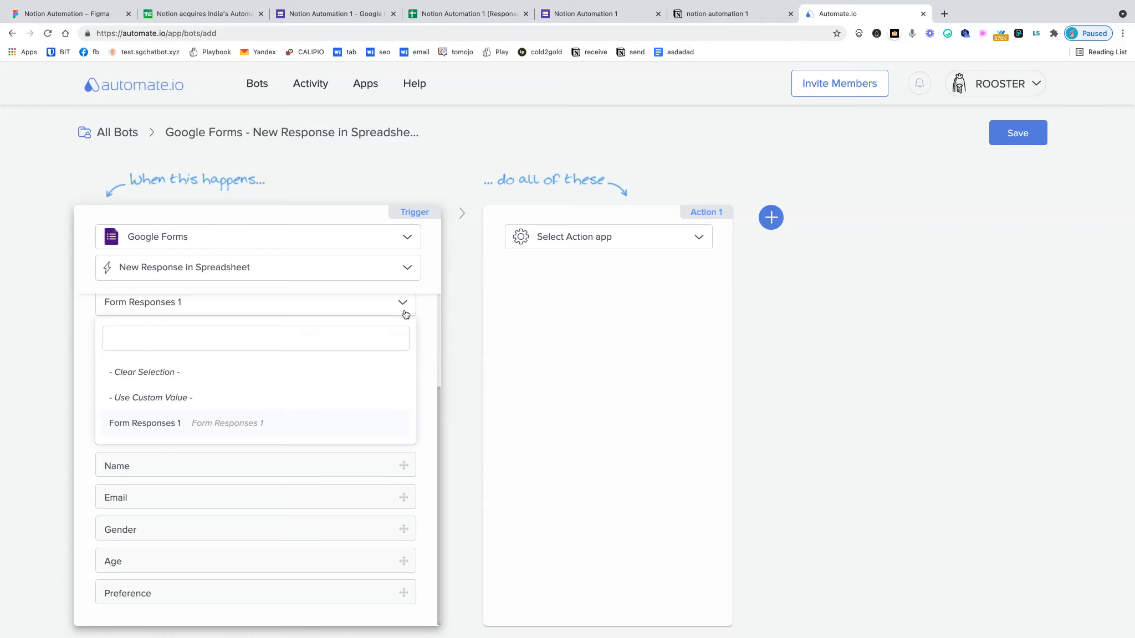
click(290, 434)
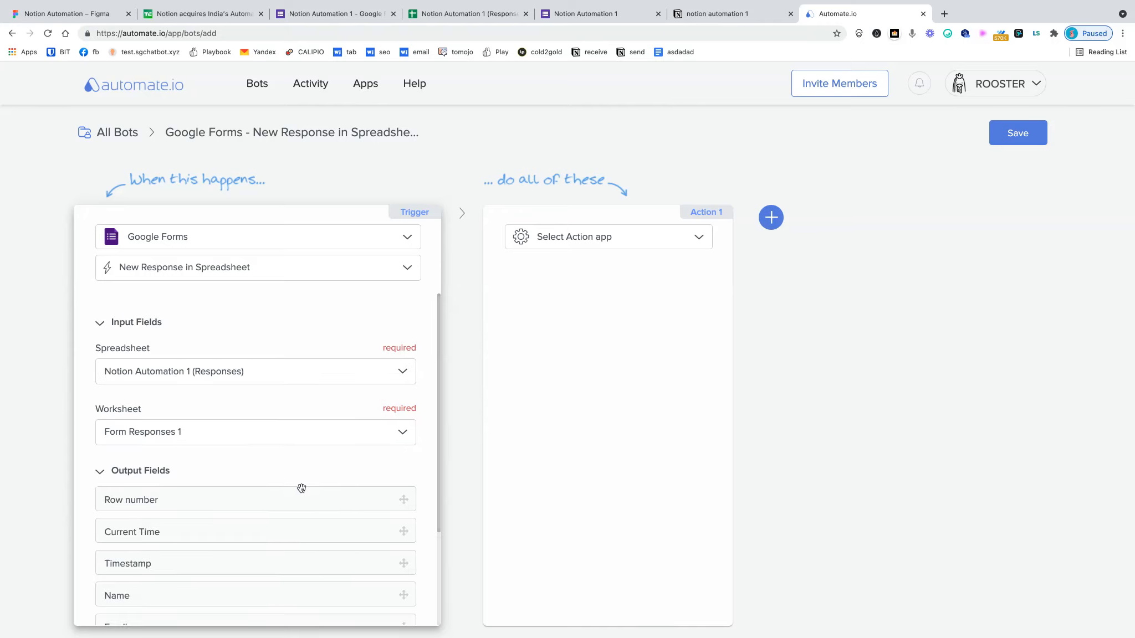
scroll(311, 504, down, 3)
scroll(344, 471, up, 3)
- Add Notion as the action app, keeping the name 'Notion', and authorize the connection
click(700, 237)
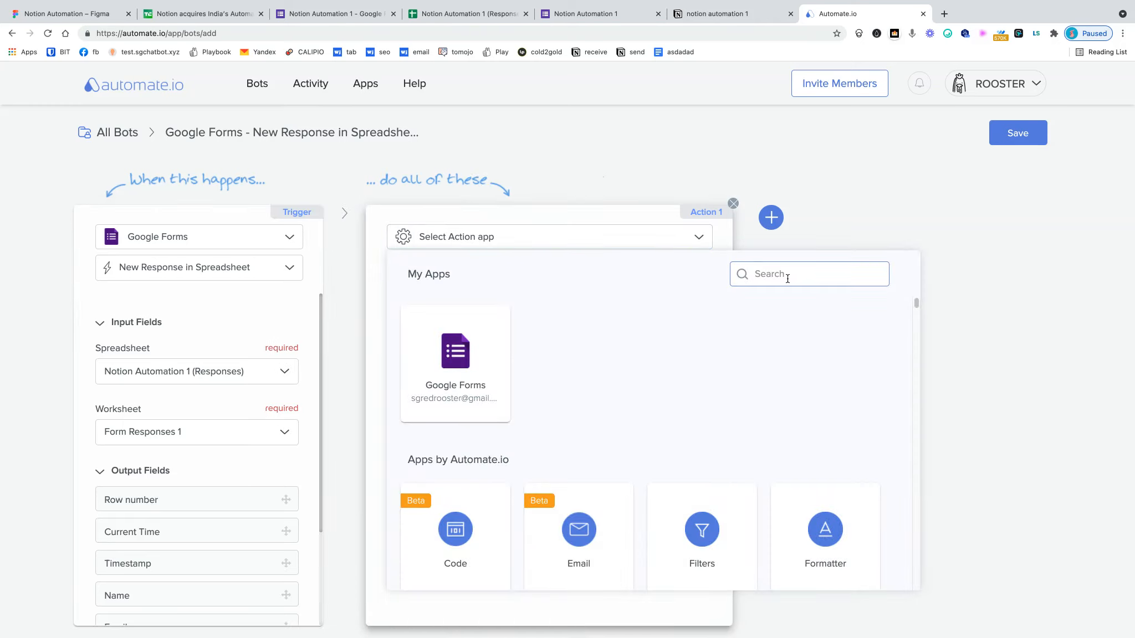
text(notion)
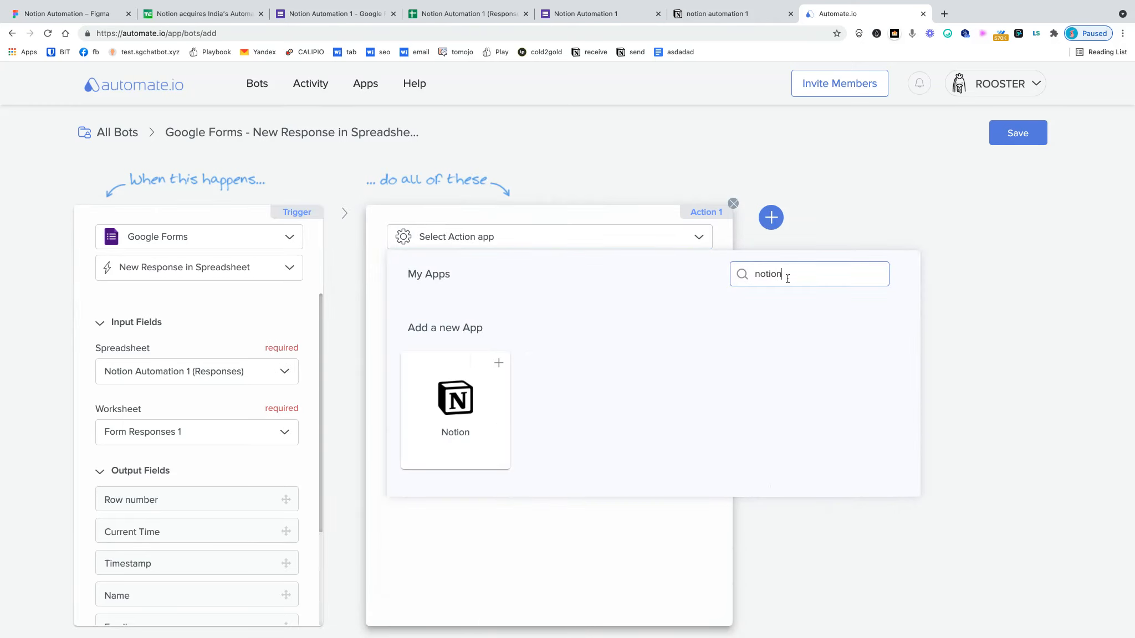
click(498, 364)
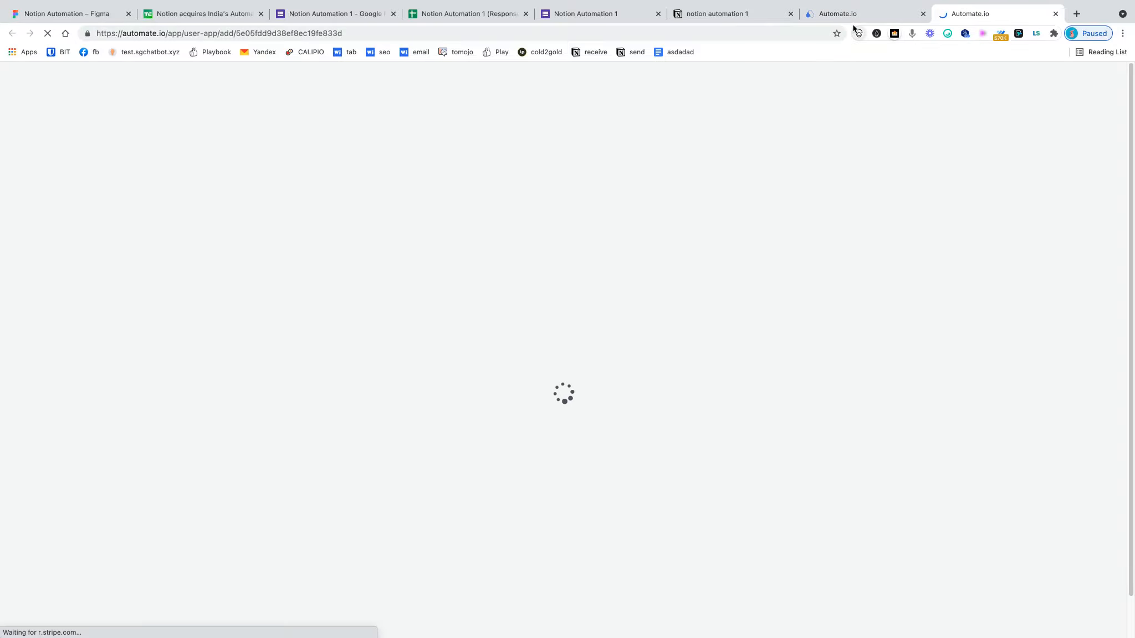
click(850, 16)
click(987, 17)
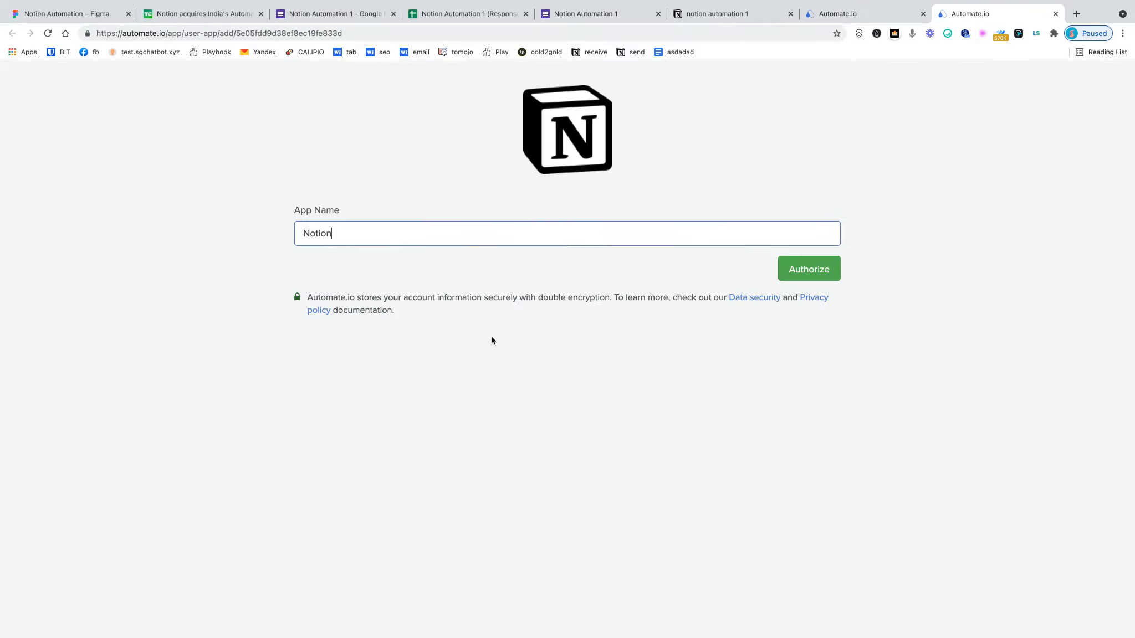
click(347, 237)
click(797, 273)
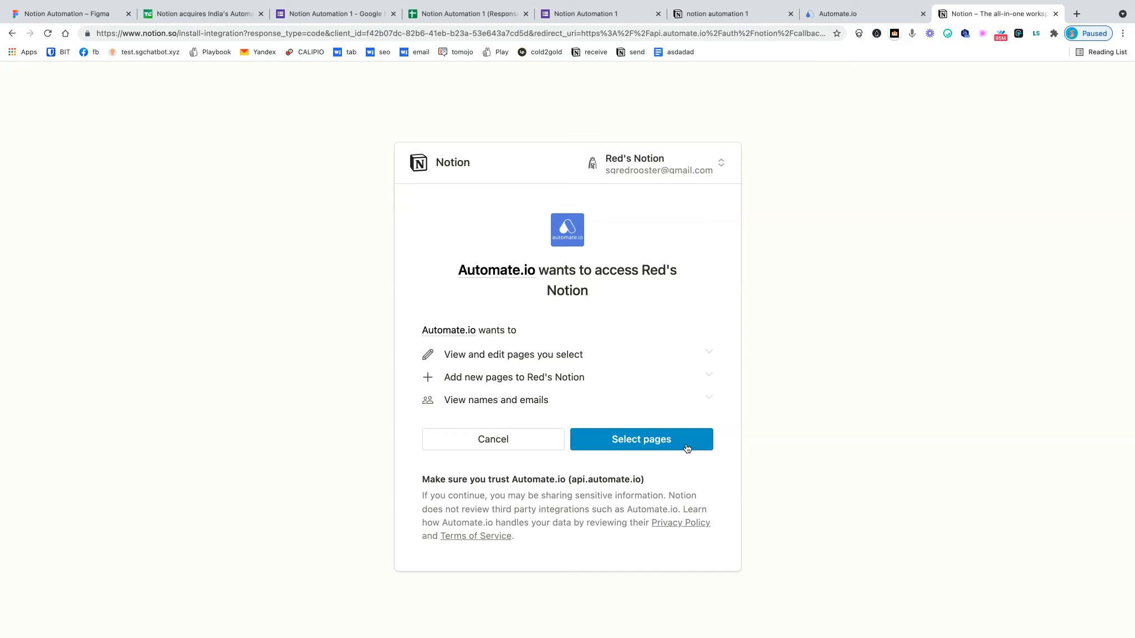
- Share only the 'notion automation 1' page with Automate.io and allow access
click(687, 447)
click(455, 398)
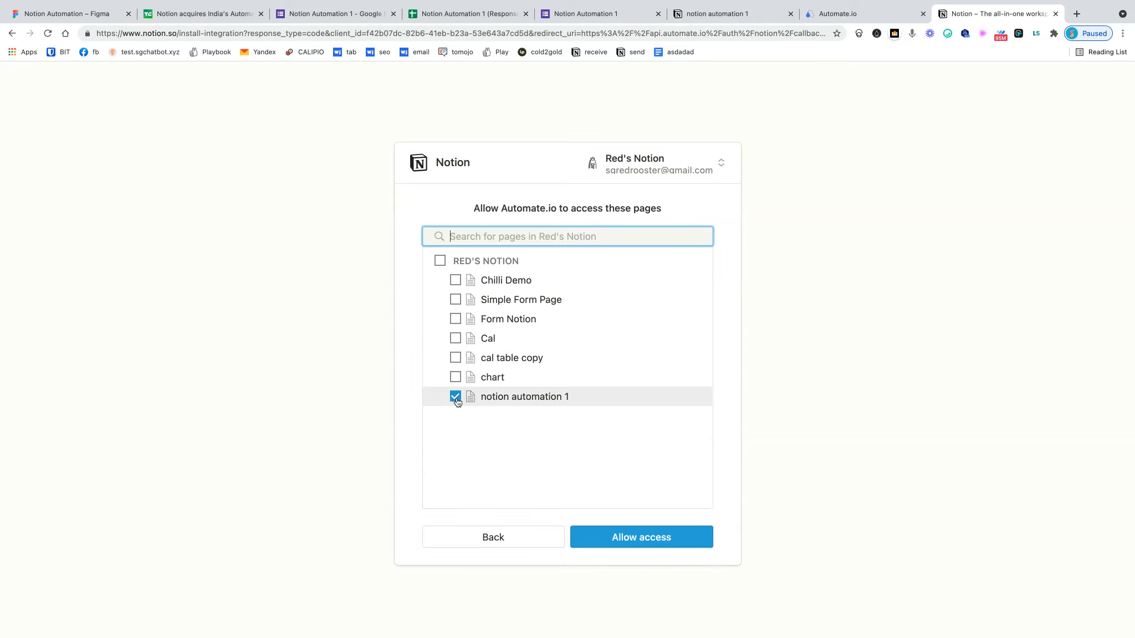
click(631, 547)
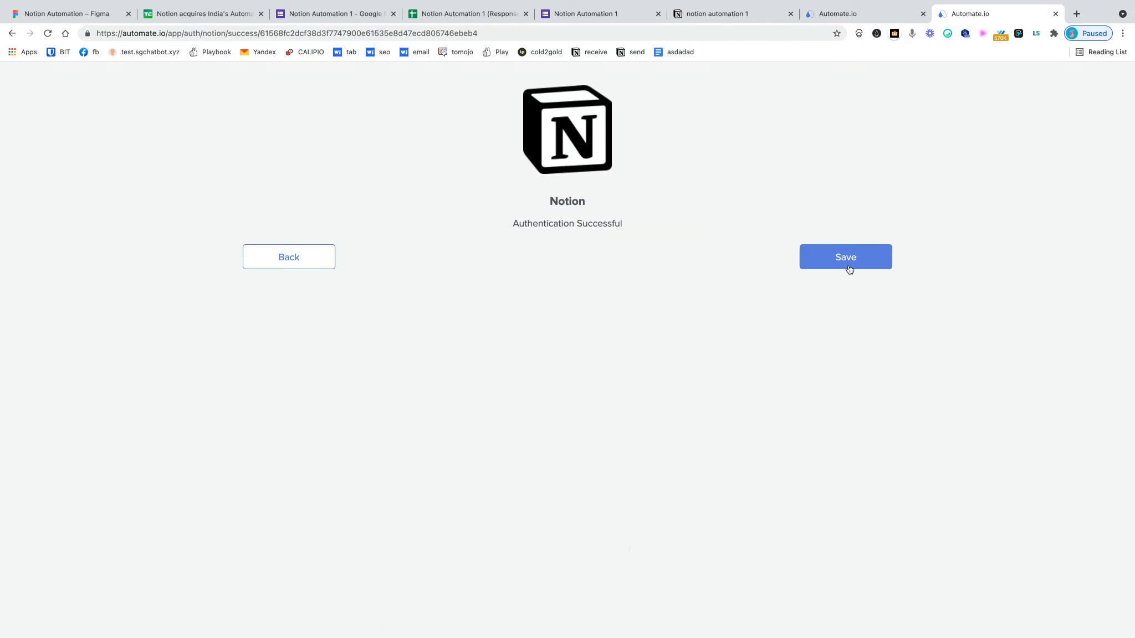
- Save the Notion connection and set the action to Add Database Item into demo1
click(849, 265)
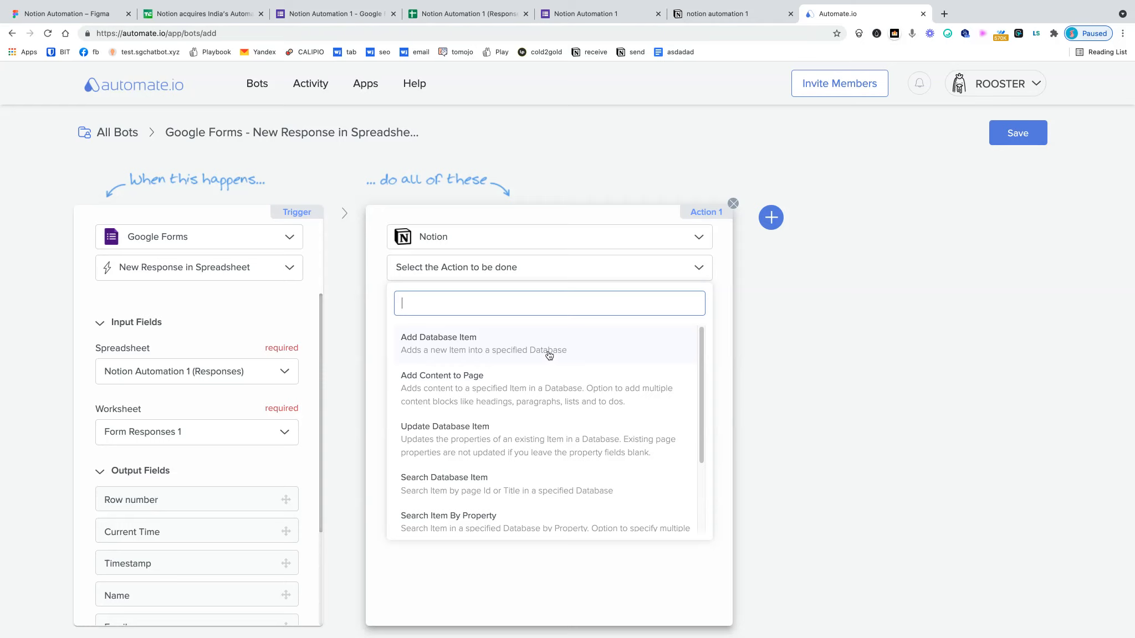
click(454, 355)
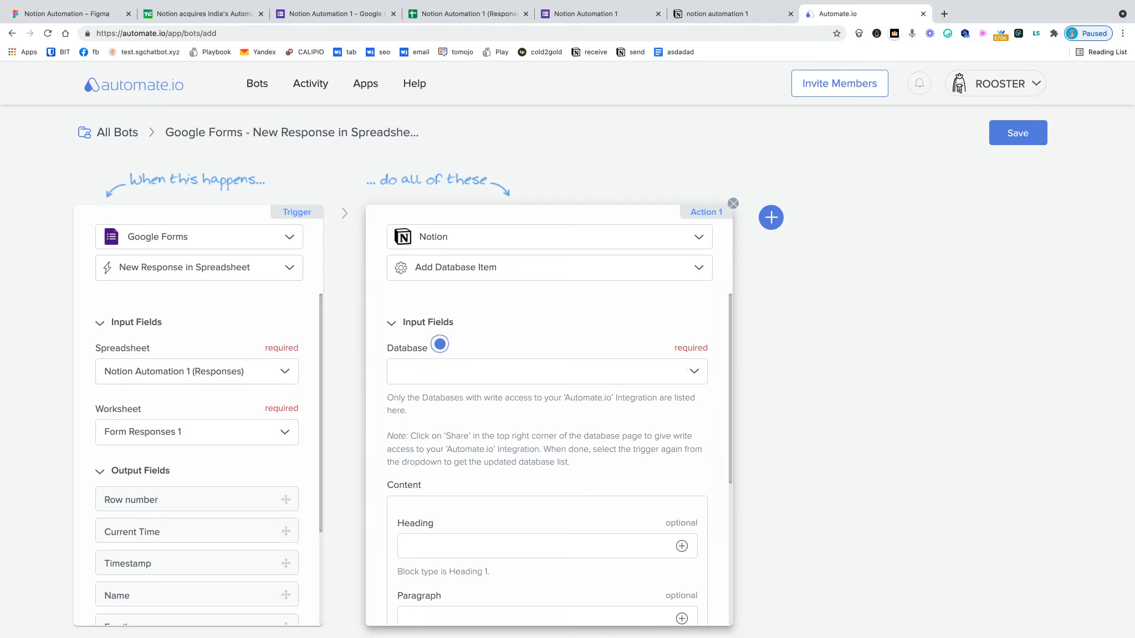
scroll(561, 448, down, 1)
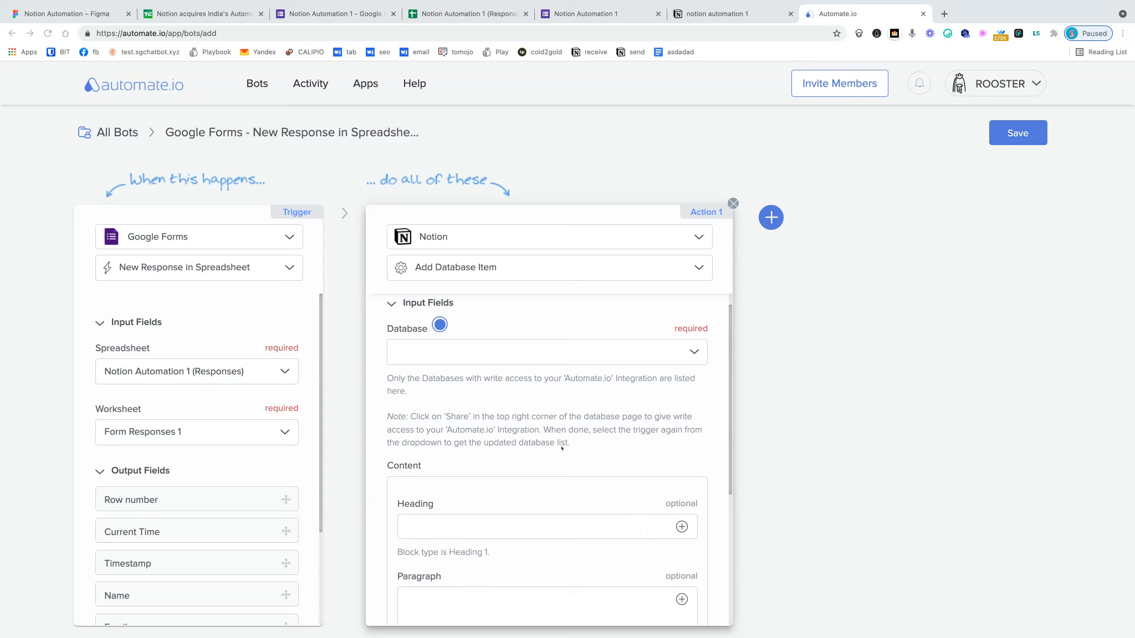
click(693, 353)
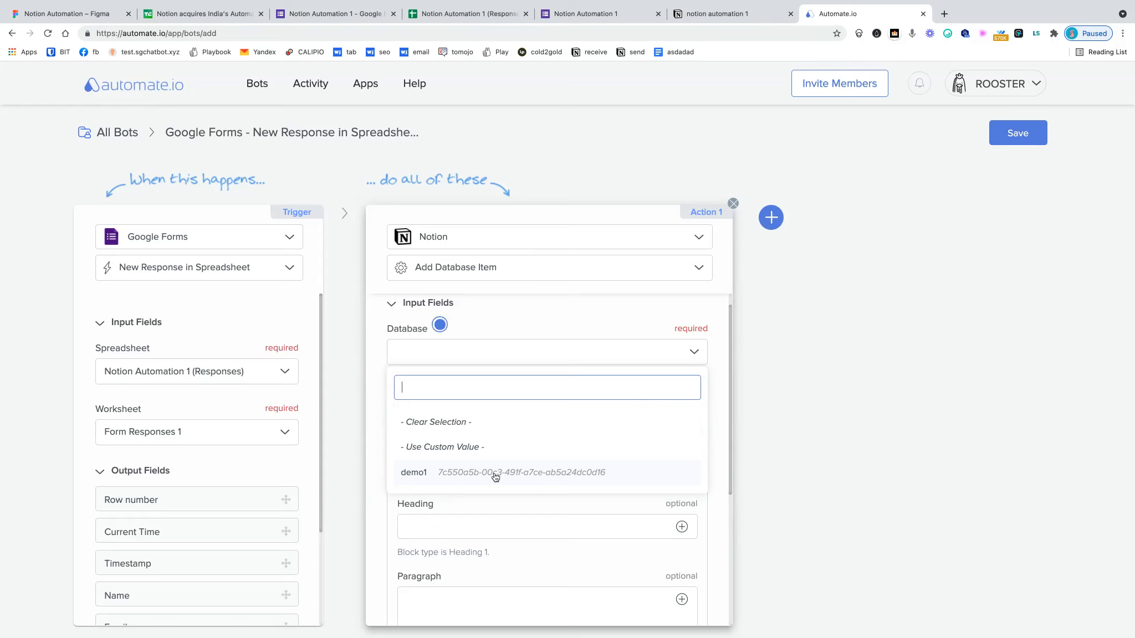
click(414, 473)
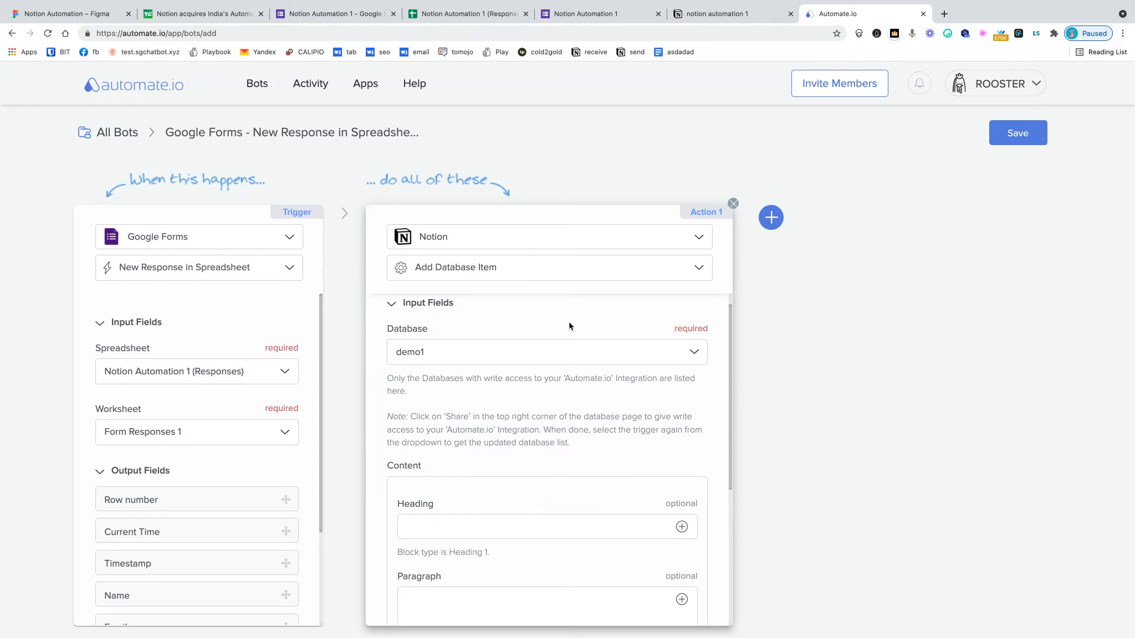
click(723, 16)
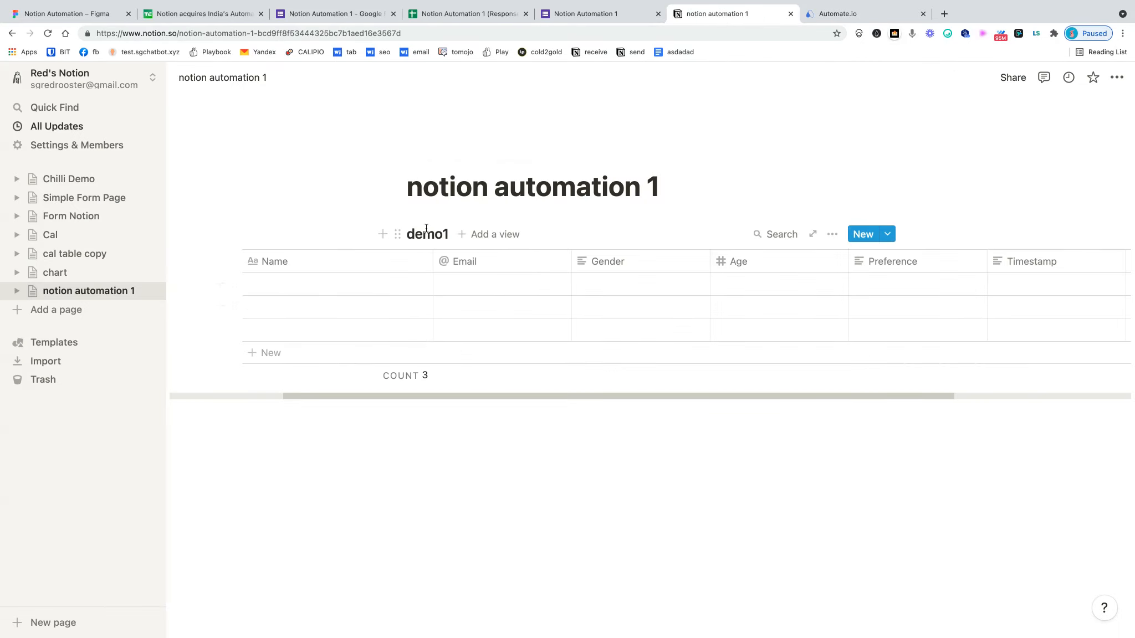
click(838, 17)
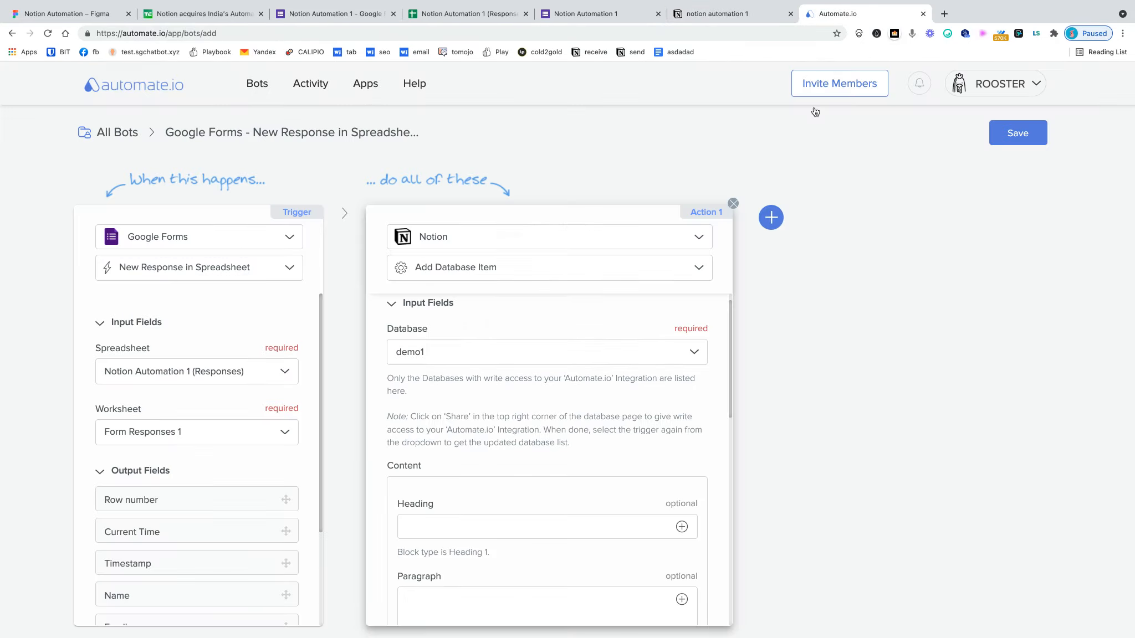
click(707, 14)
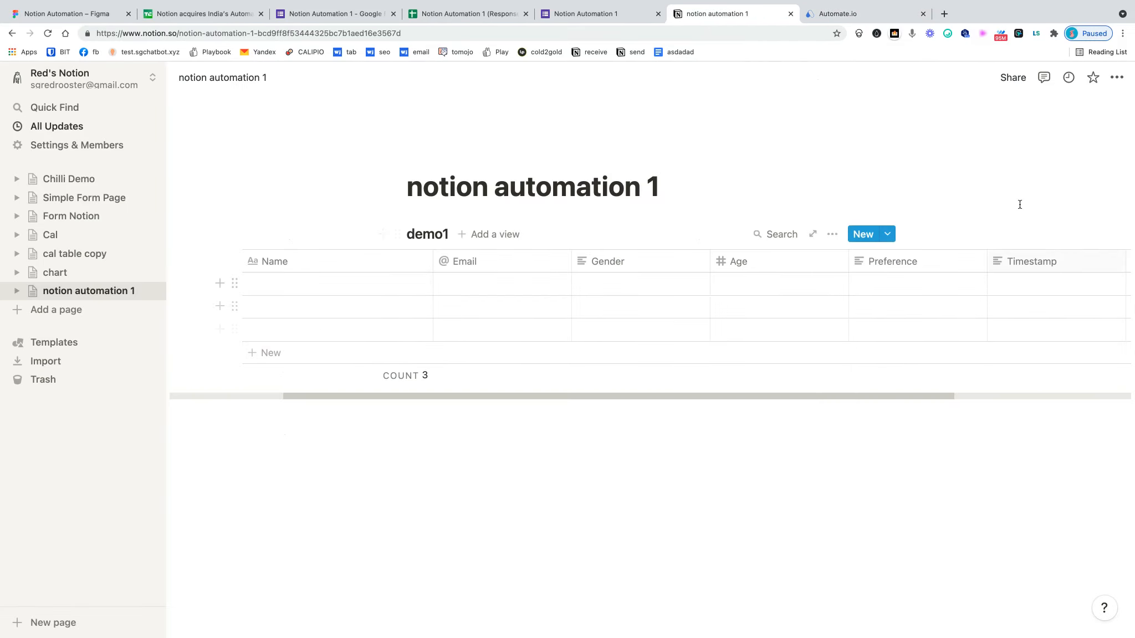
click(872, 18)
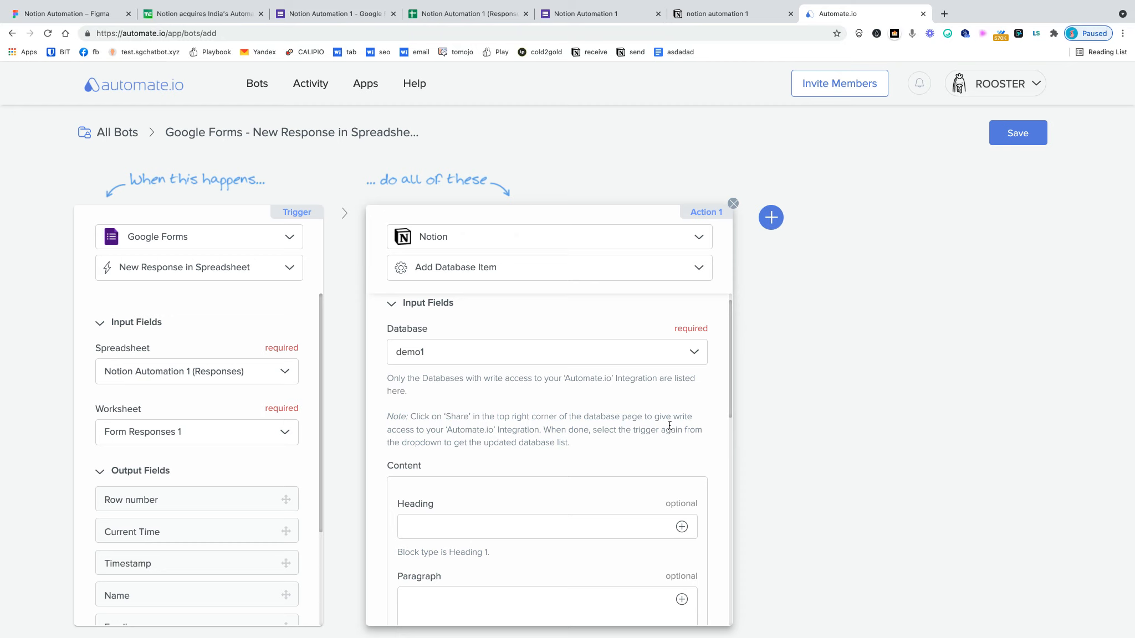
scroll(669, 425, down, 5)
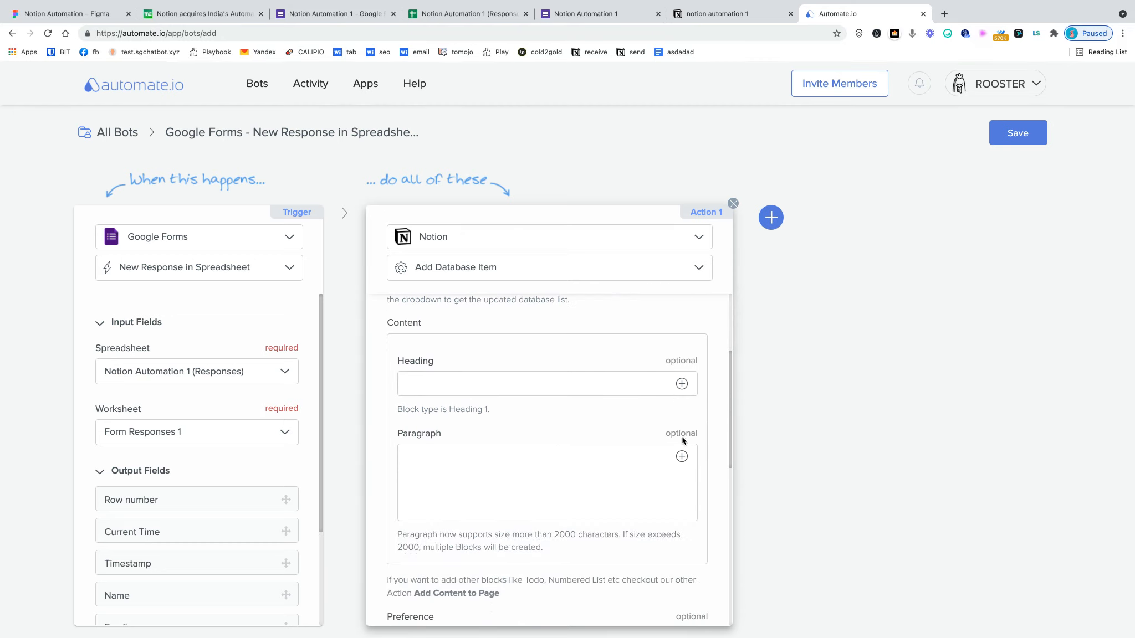
- Leave Heading unmapped and map the form's Preference answer into the Preference field
scroll(543, 405, up, 1)
scroll(554, 382, down, 2)
scroll(658, 391, up, 3)
click(681, 444)
scroll(679, 499, down, 2)
scroll(679, 500, down, 3)
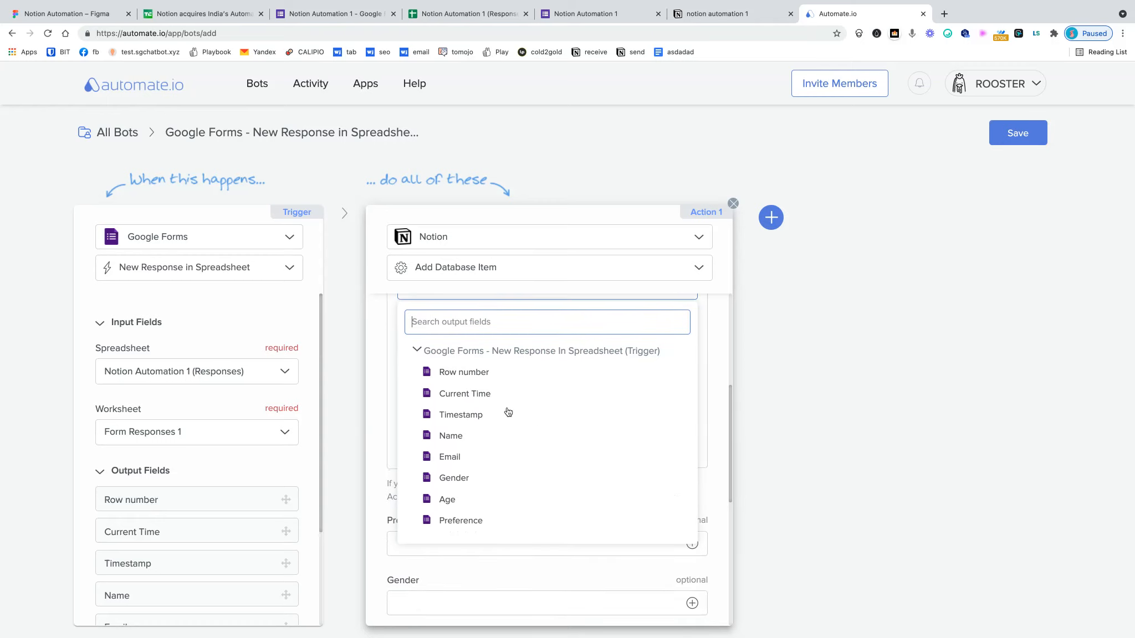
click(742, 497)
scroll(637, 453, down, 2)
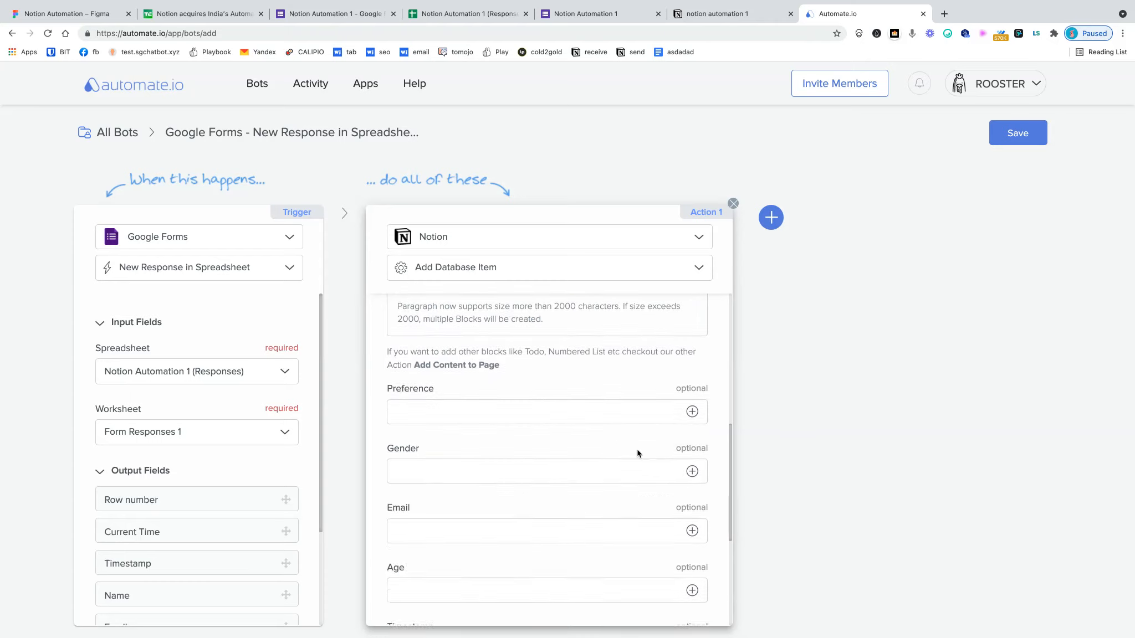
scroll(638, 454, down, 3)
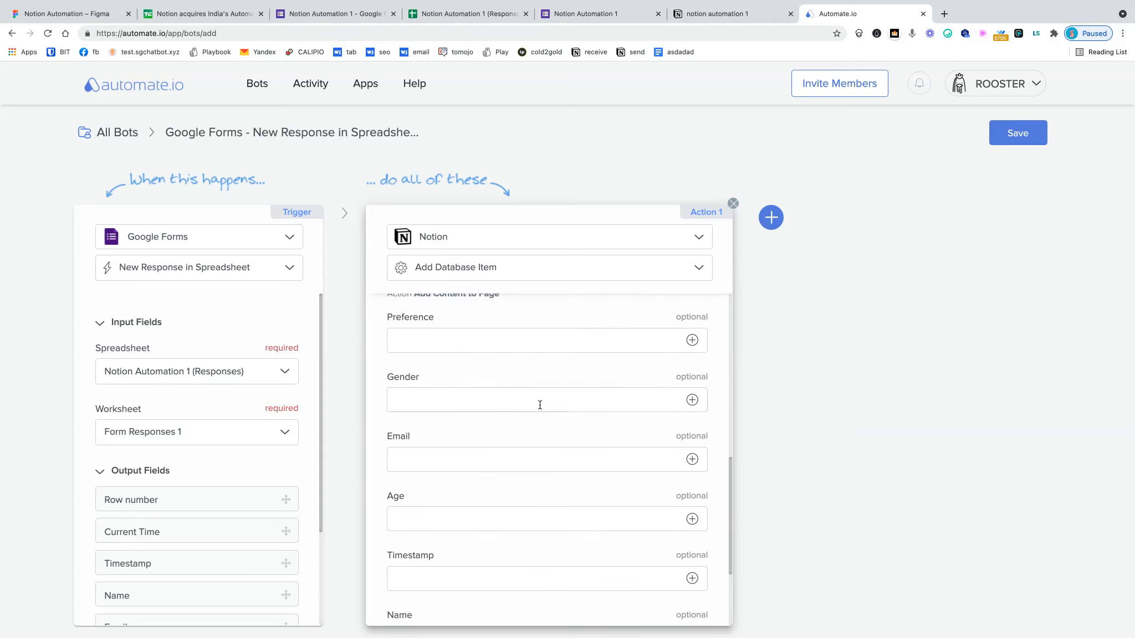
scroll(647, 557, up, 5)
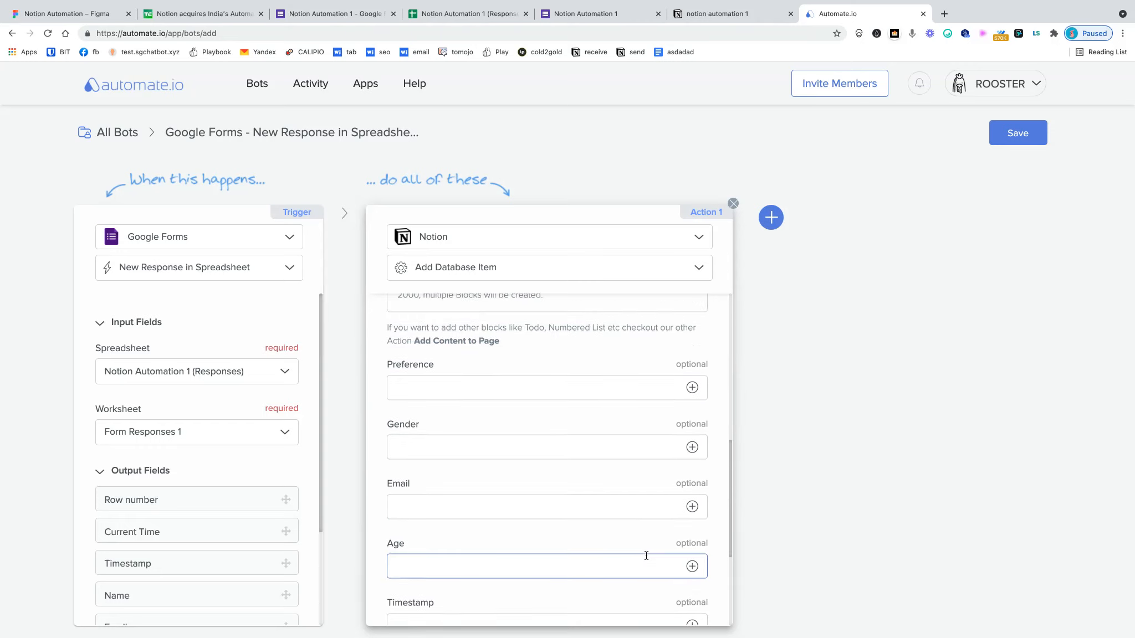
scroll(582, 452, down, 3)
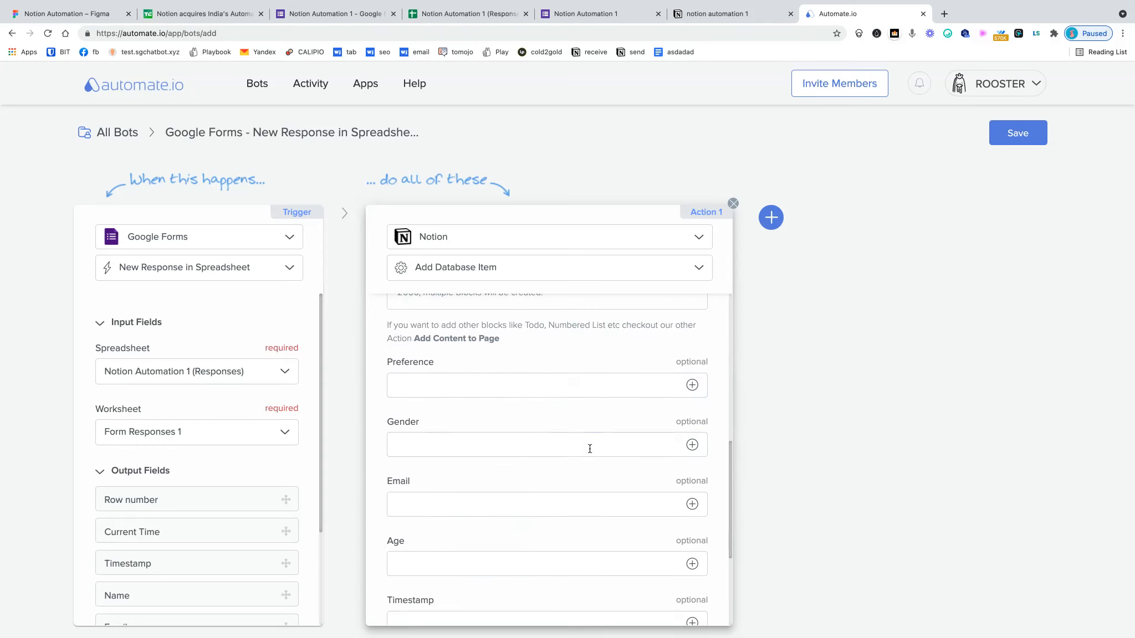
click(692, 385)
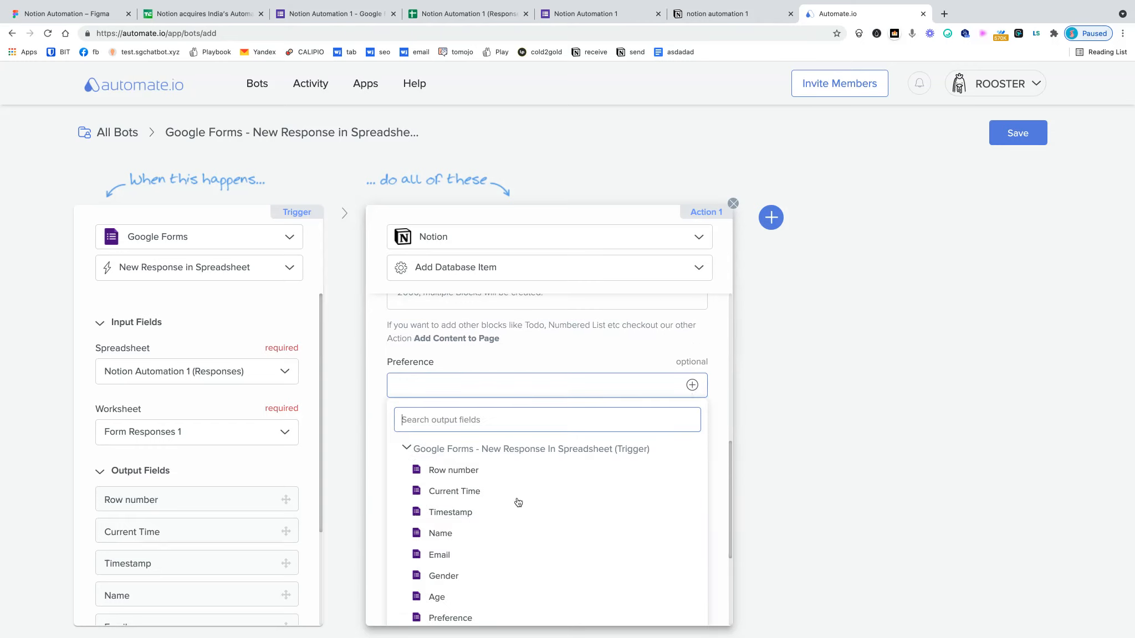
scroll(469, 593, down, 1)
click(468, 608)
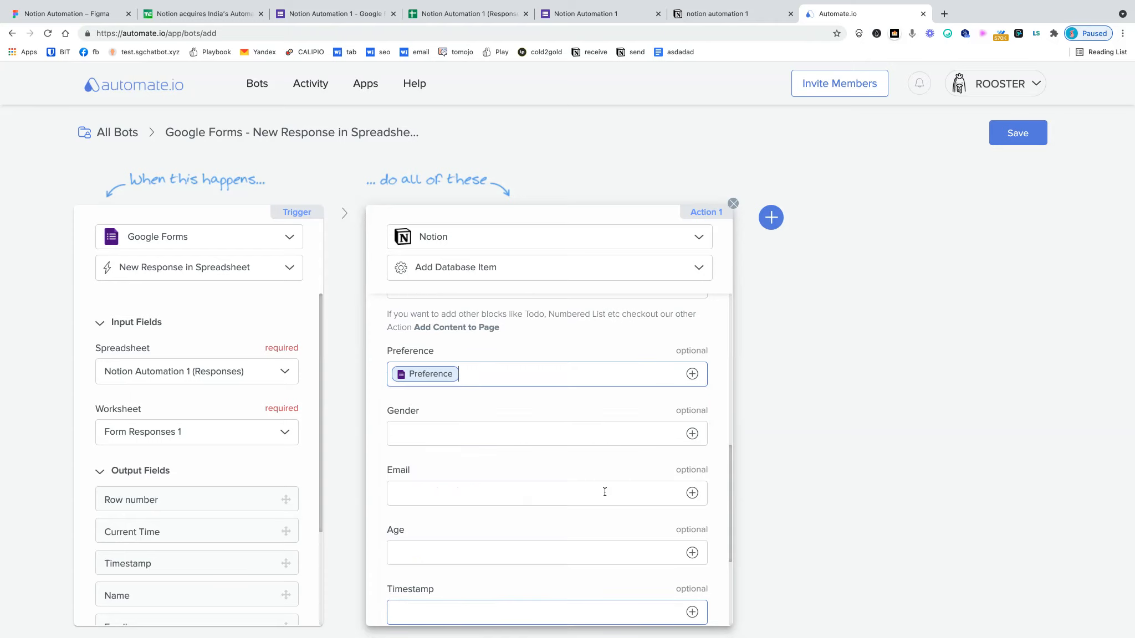
- Map the form's Gender, Age, Timestamp, Name and Email outputs into the matching Notion fields
click(692, 433)
scroll(546, 572, down, 5)
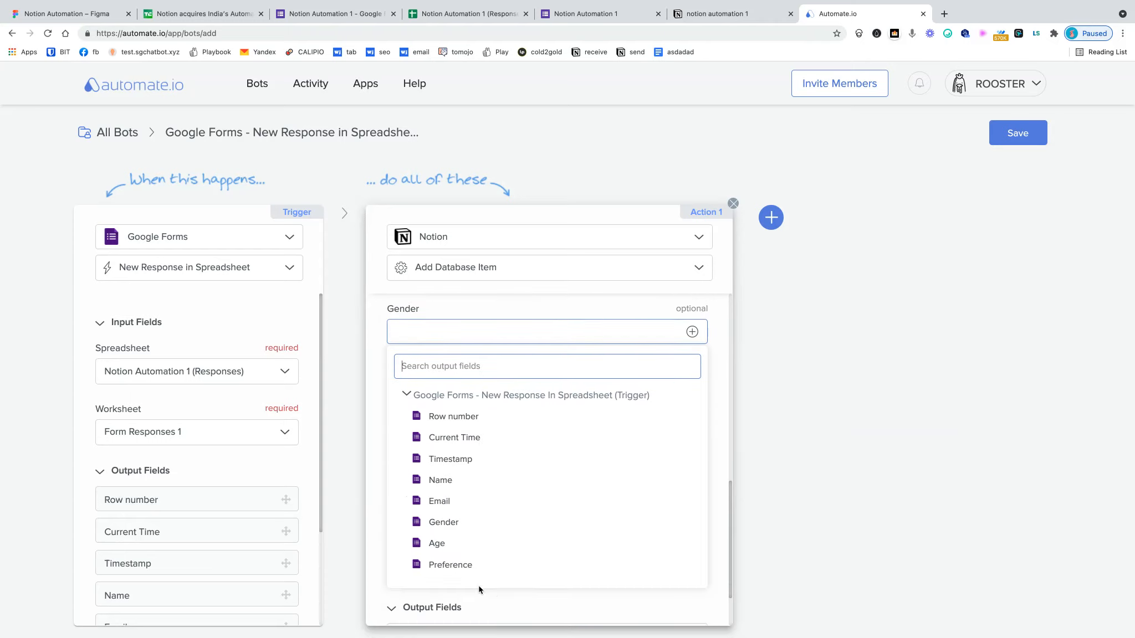
click(457, 526)
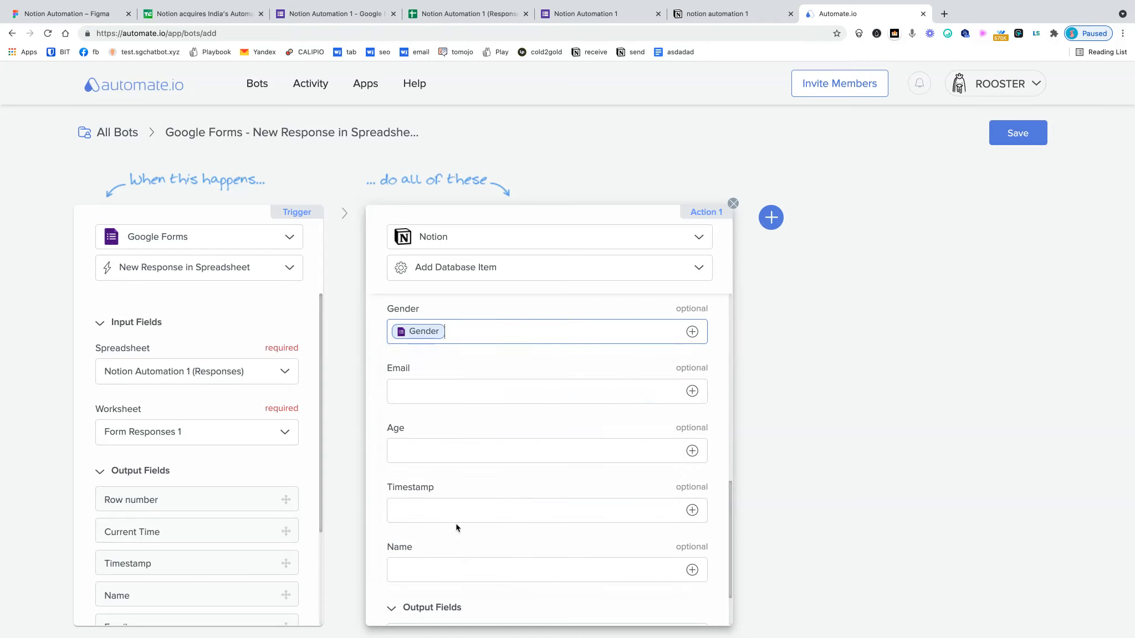
click(691, 450)
scroll(556, 567, down, 3)
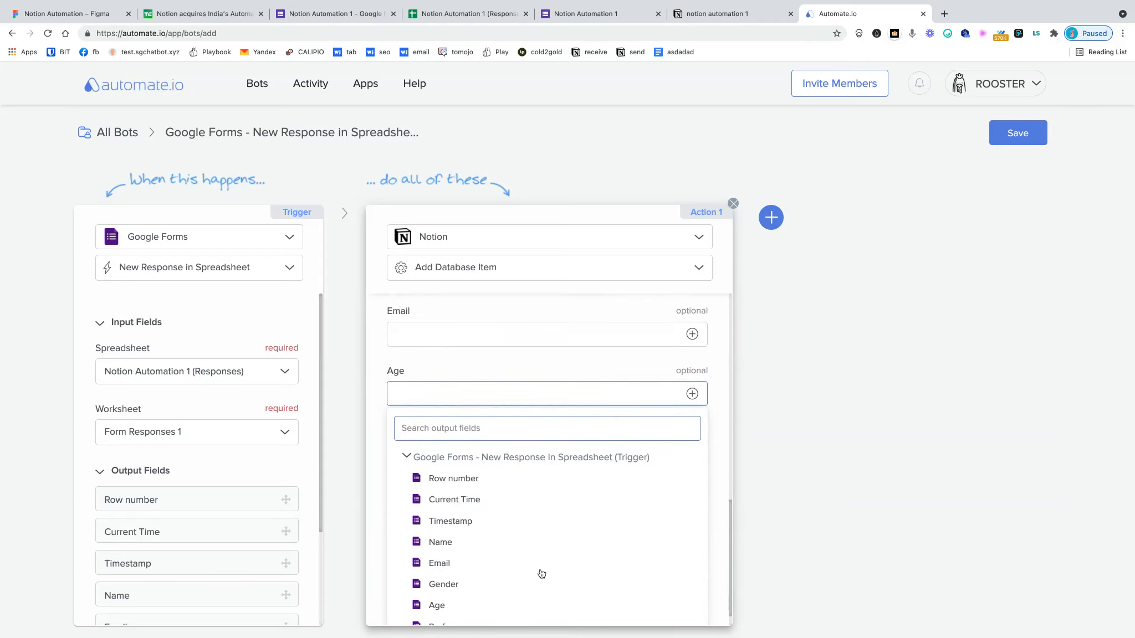
click(448, 579)
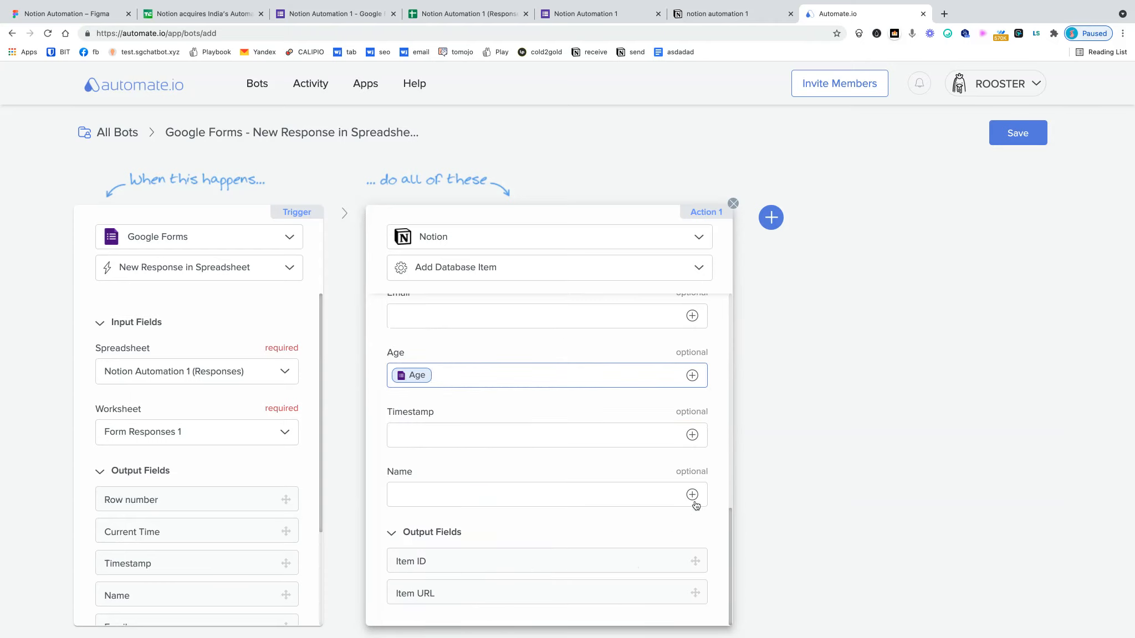
click(692, 435)
scroll(472, 495, down, 3)
click(472, 495)
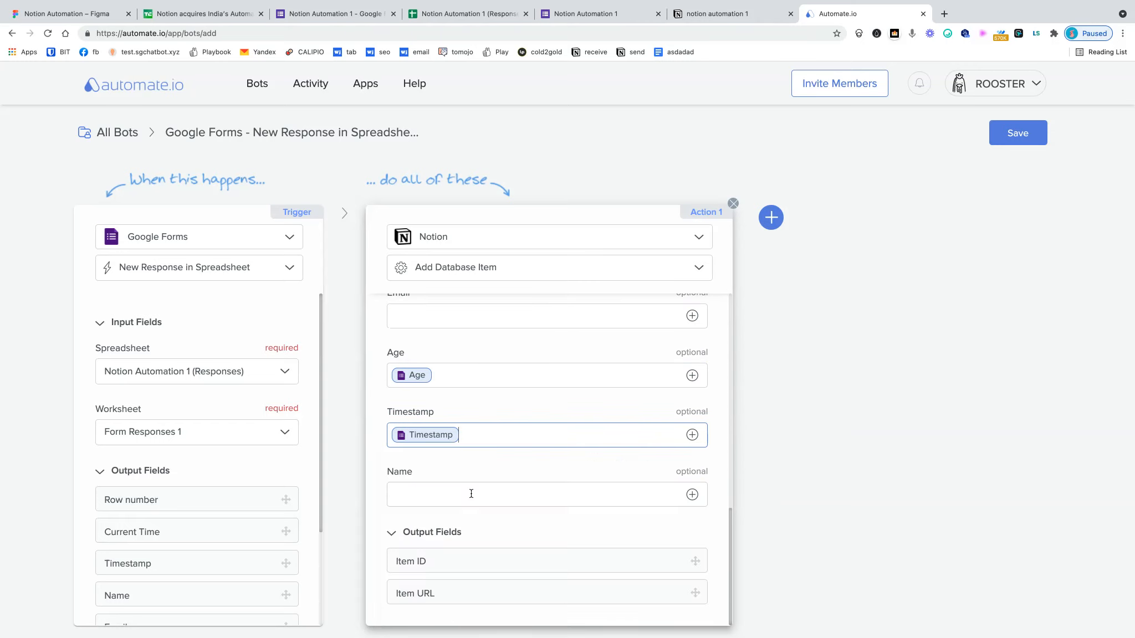
click(692, 494)
scroll(496, 593, down, 5)
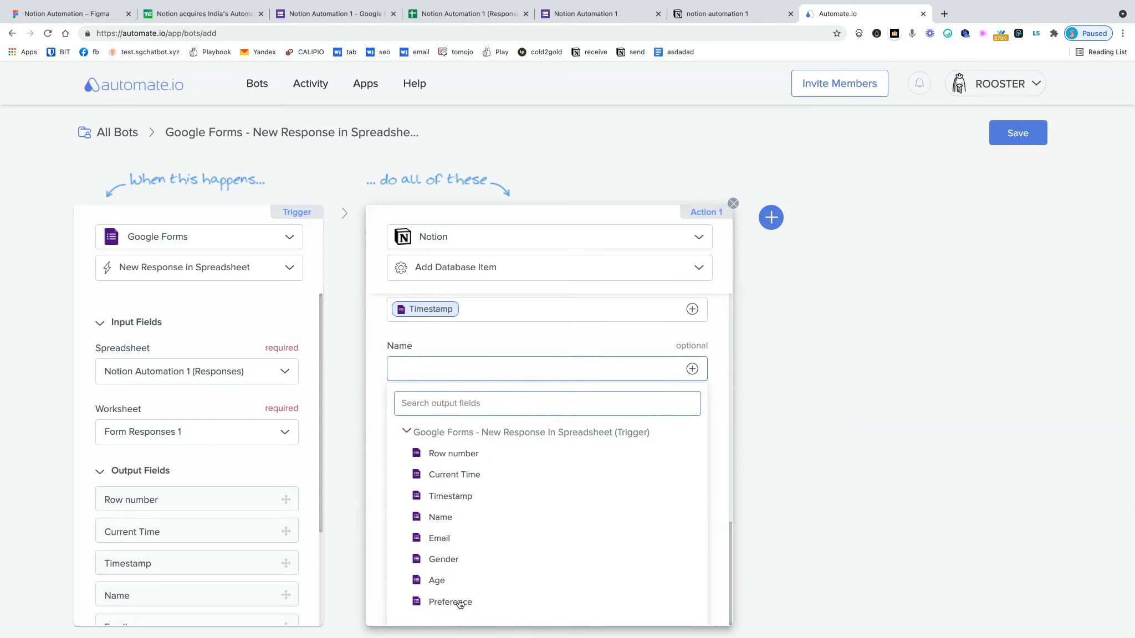
click(444, 520)
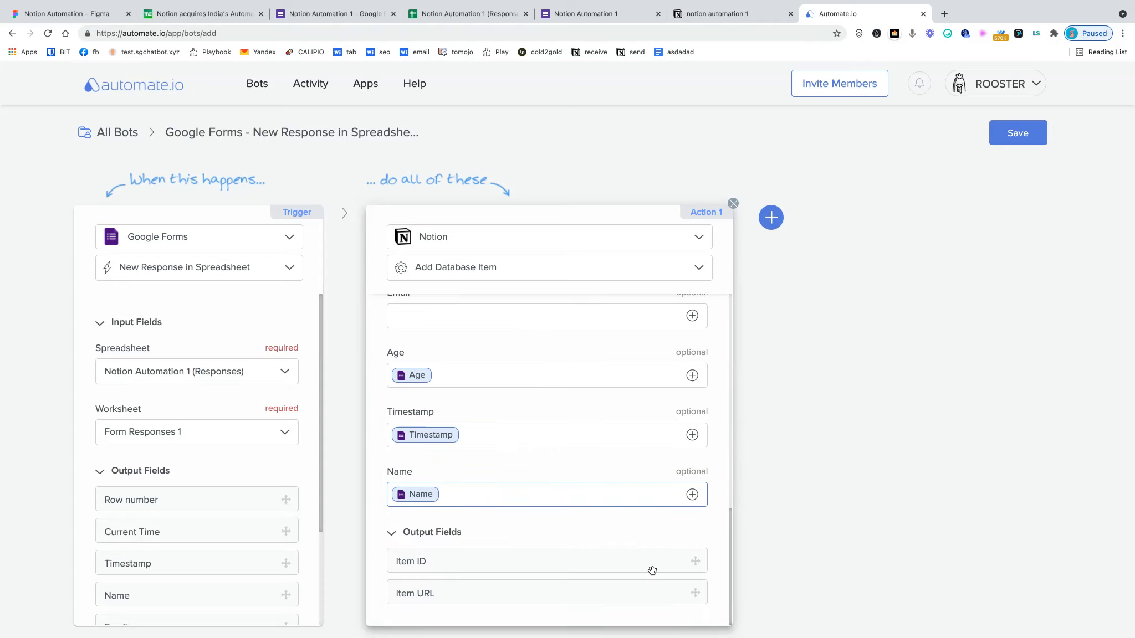
scroll(652, 571, up, 5)
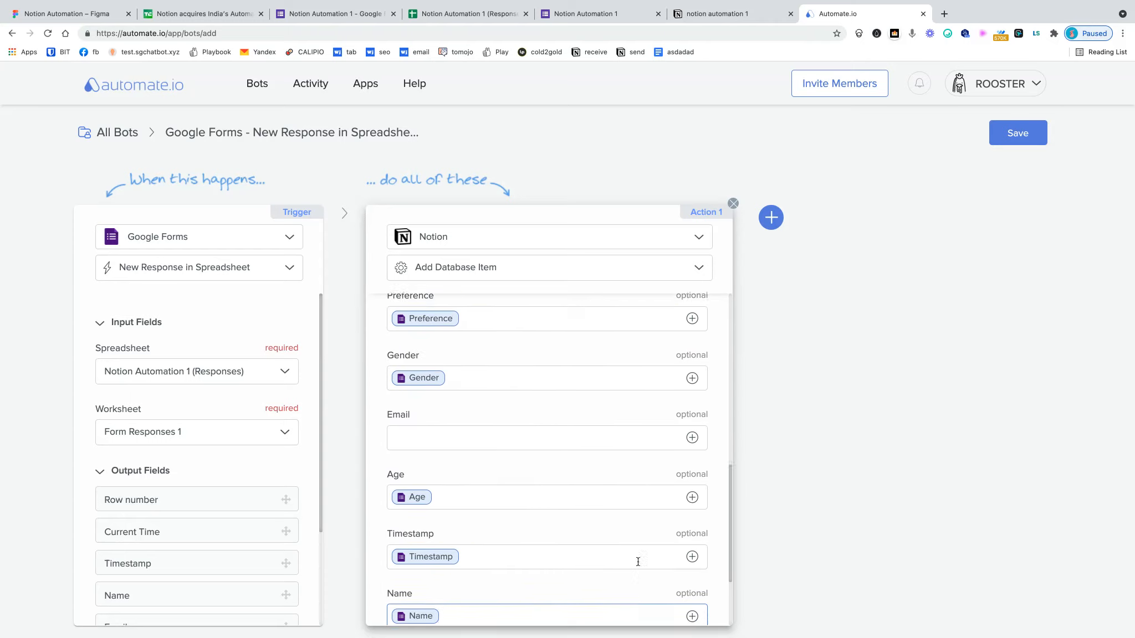
click(692, 450)
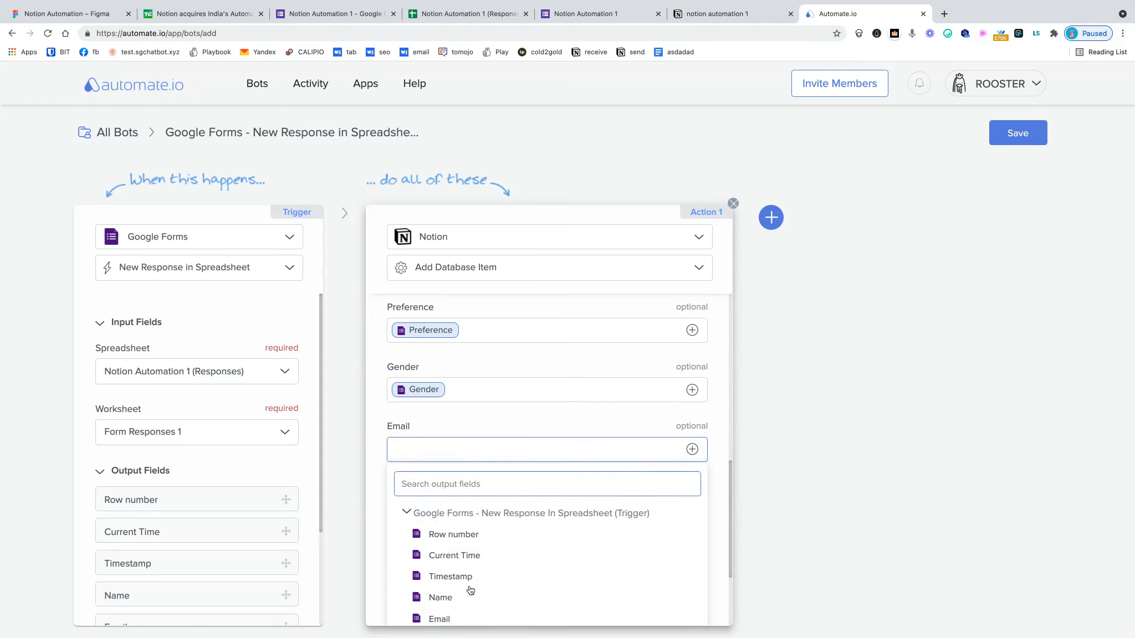
click(438, 620)
- Review the field mappings and save the bot
scroll(378, 488, down, 5)
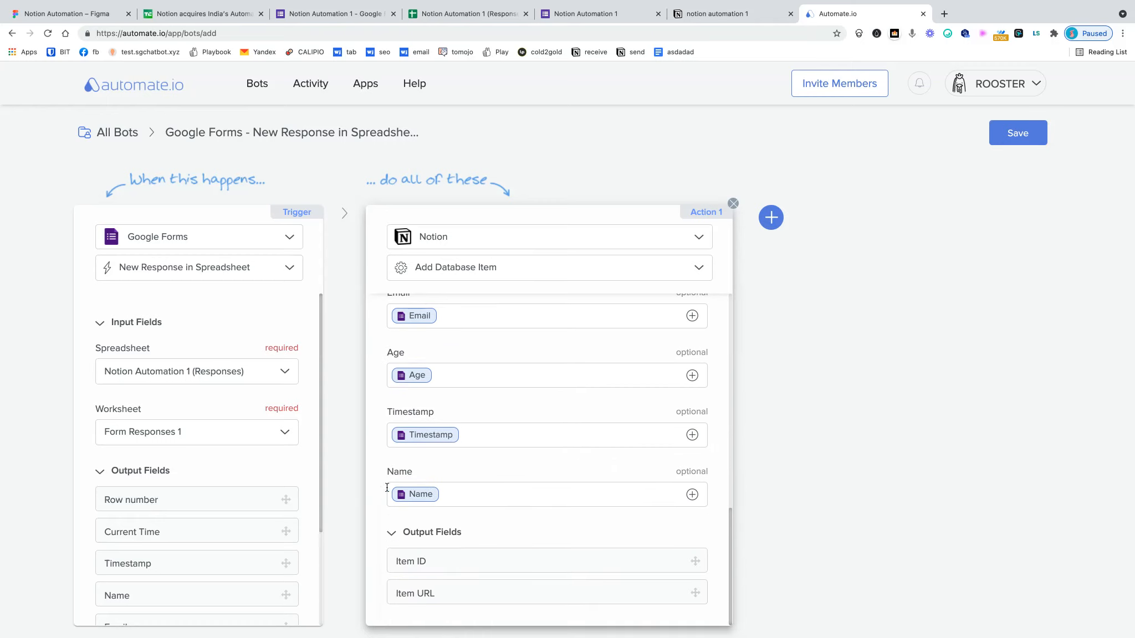
scroll(395, 487, up, 6)
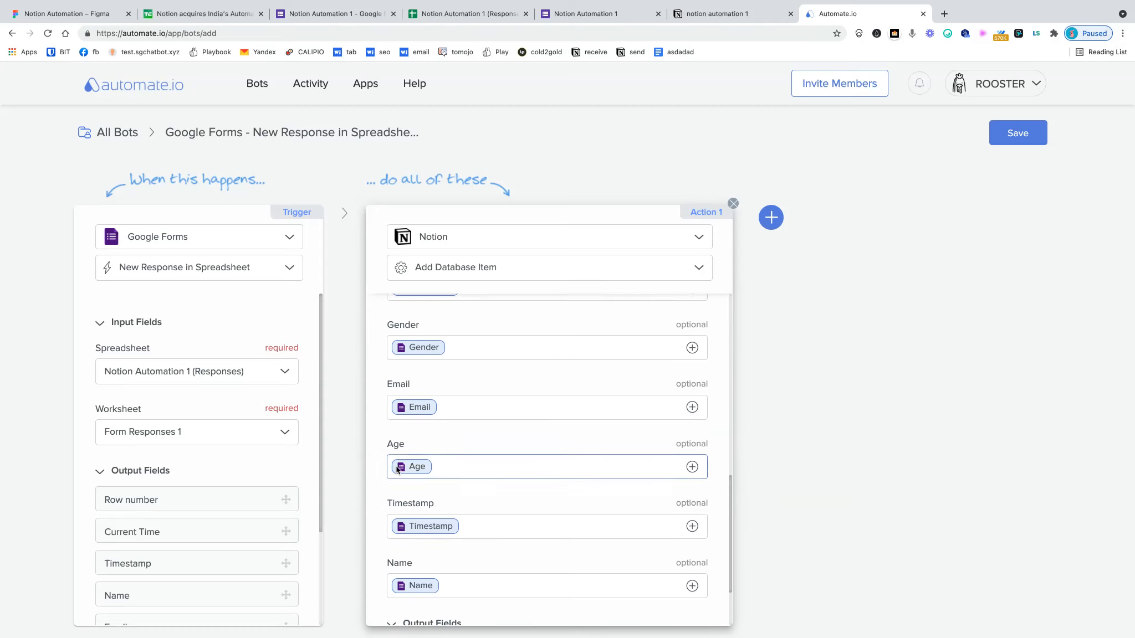
scroll(398, 456, up, 5)
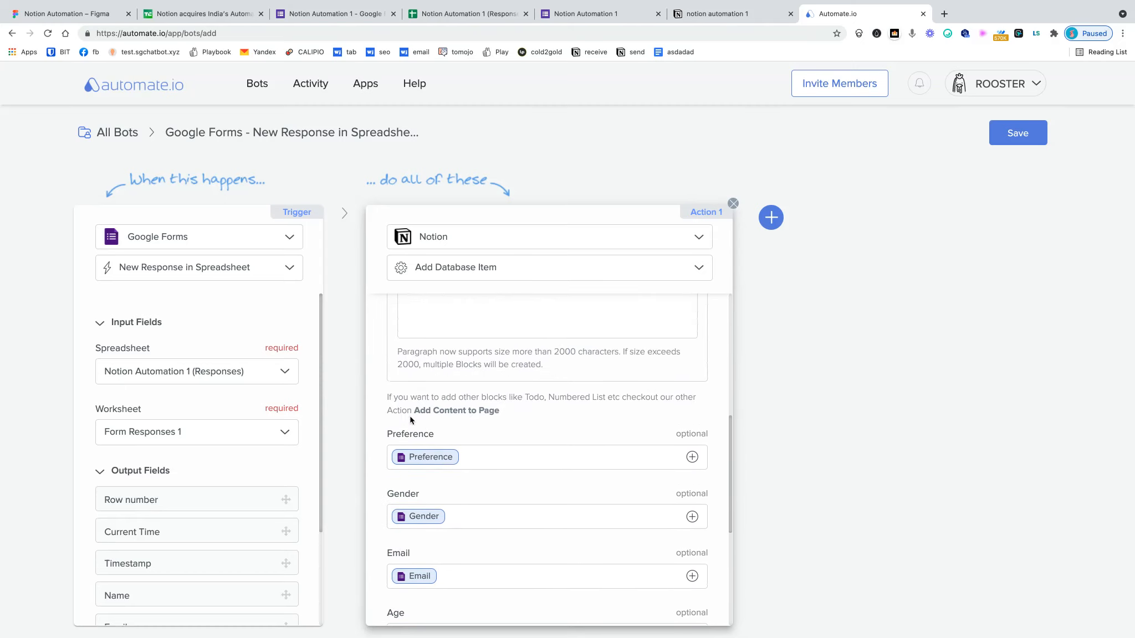
scroll(411, 416, up, 6)
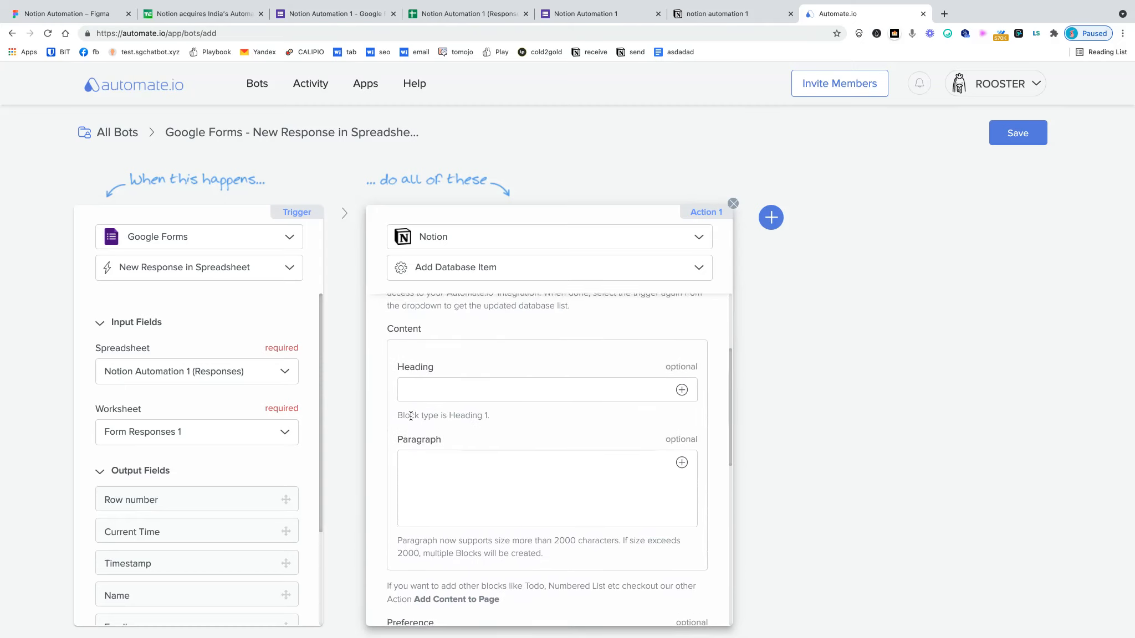
scroll(410, 416, up, 4)
scroll(411, 416, up, 1)
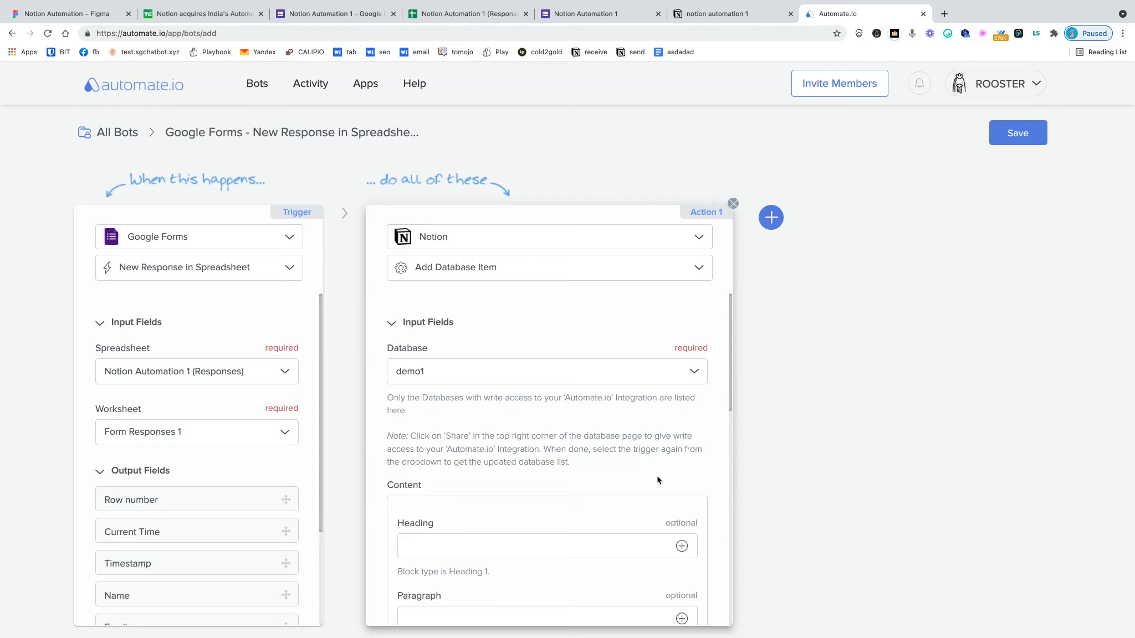
scroll(657, 480, down, 1)
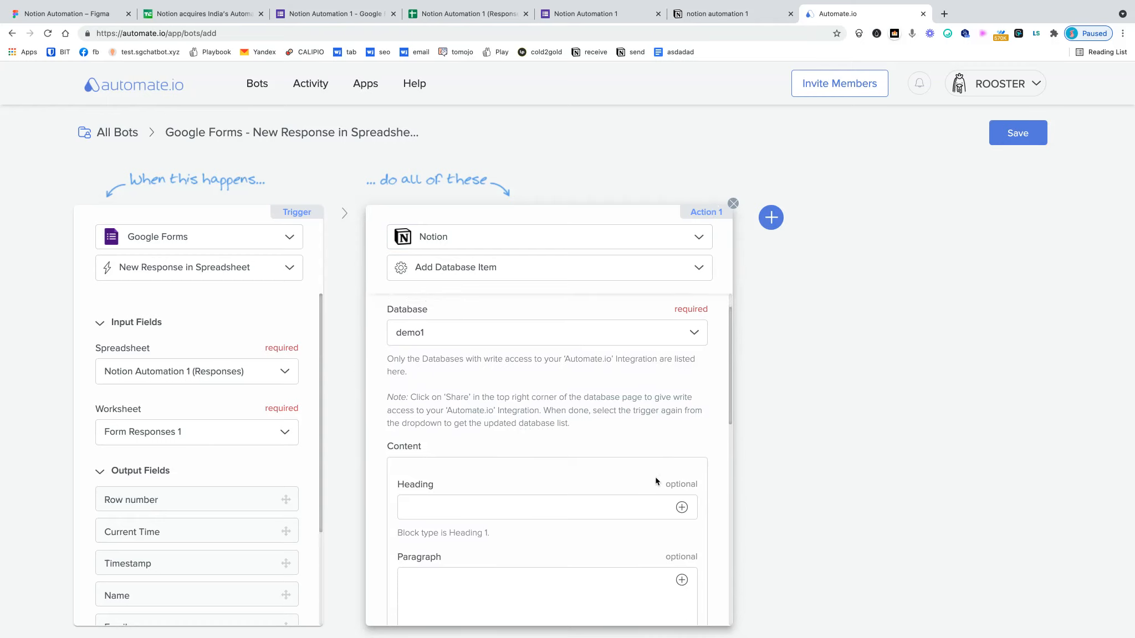
scroll(656, 481, up, 1)
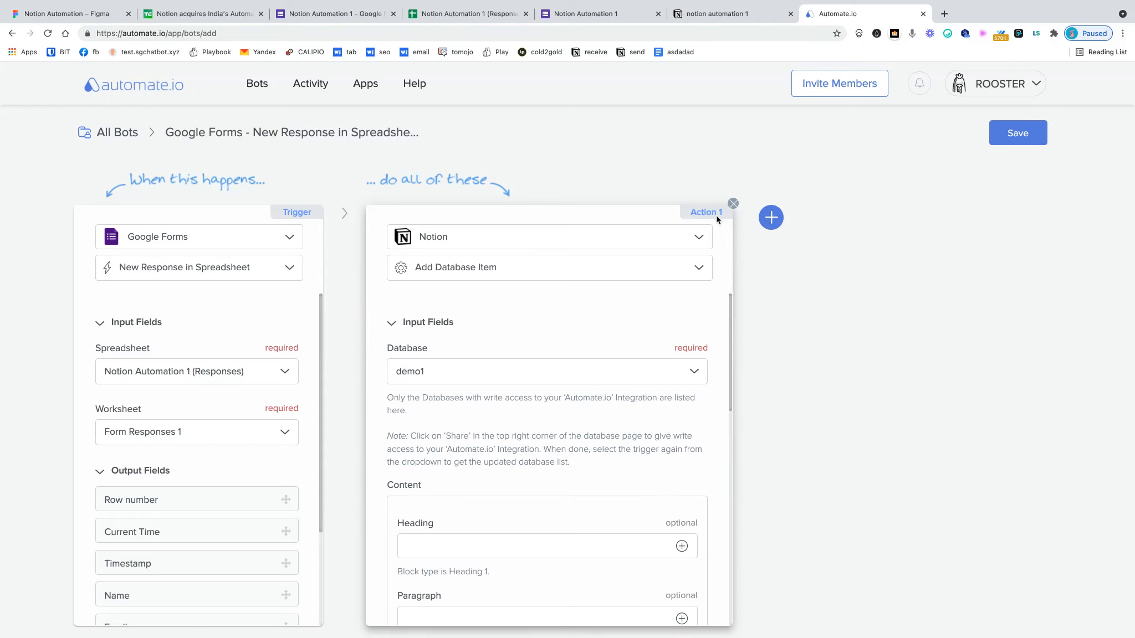
click(1013, 142)
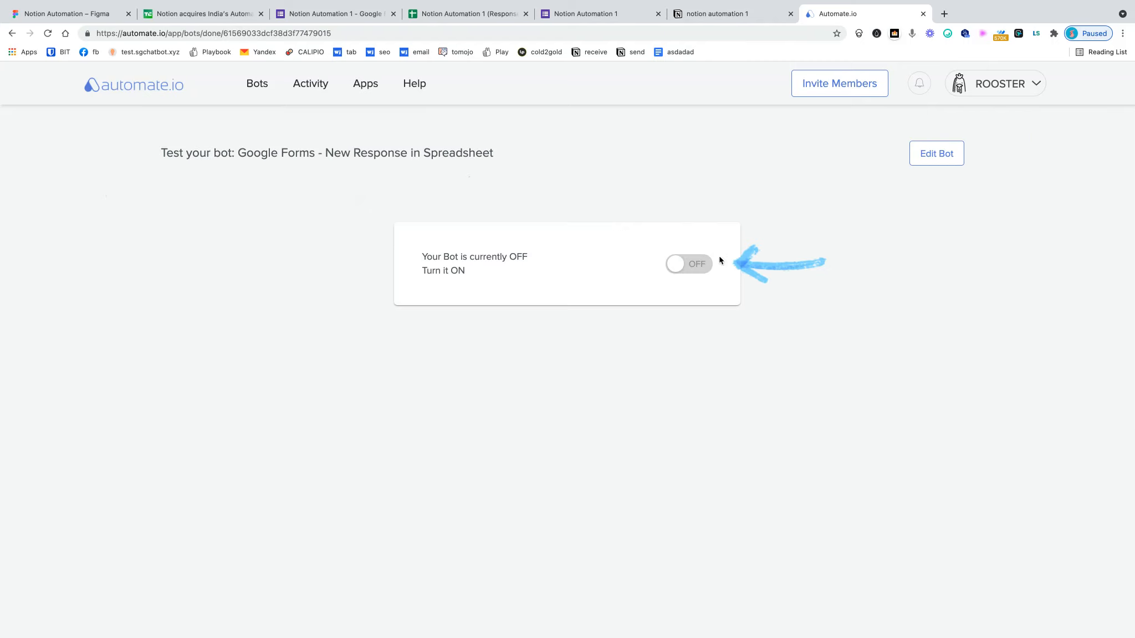
- Switch the bot ON, then go to the live Google Form for a test response
click(705, 270)
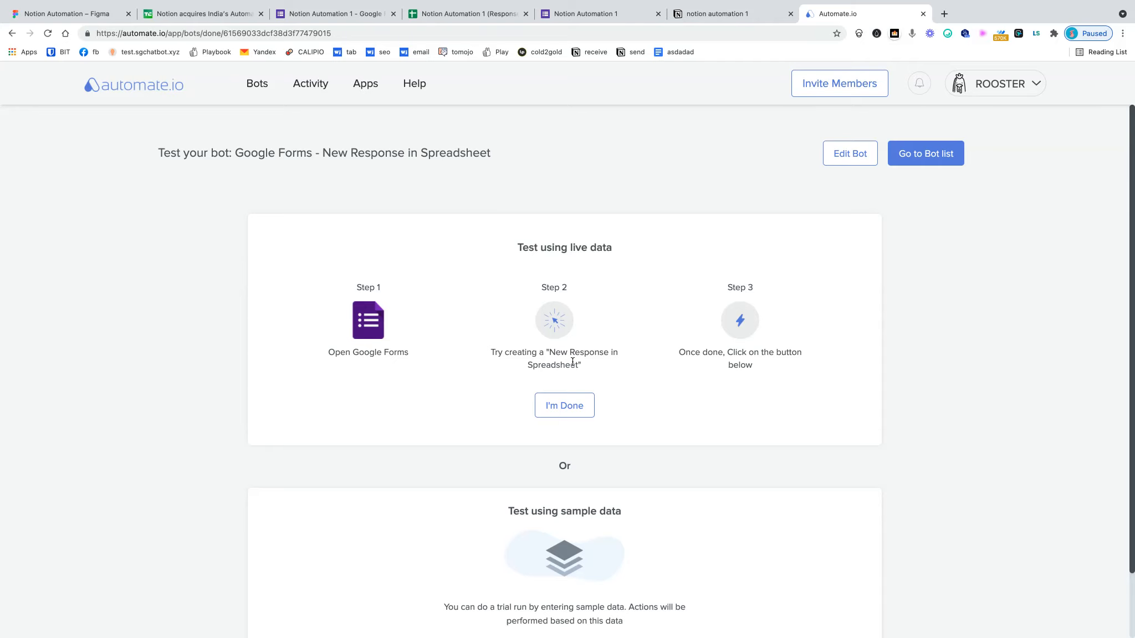
click(606, 14)
- Fill the test form with the respondent's name, e-mail, gender Male and age 30
scroll(403, 187, up, 3)
click(409, 235)
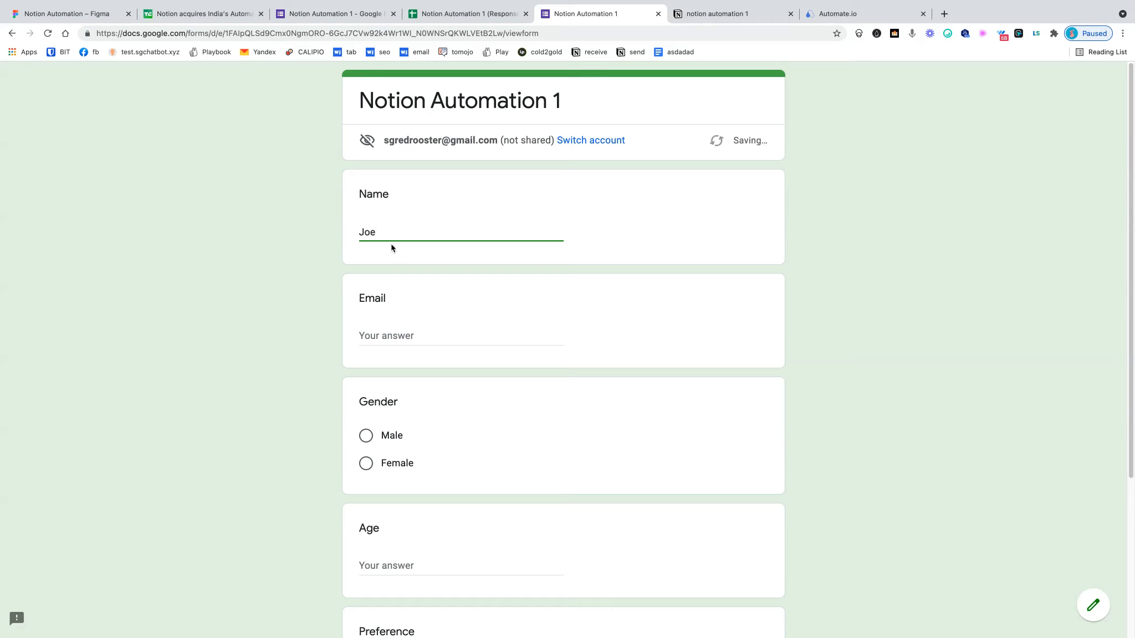
click(364, 336)
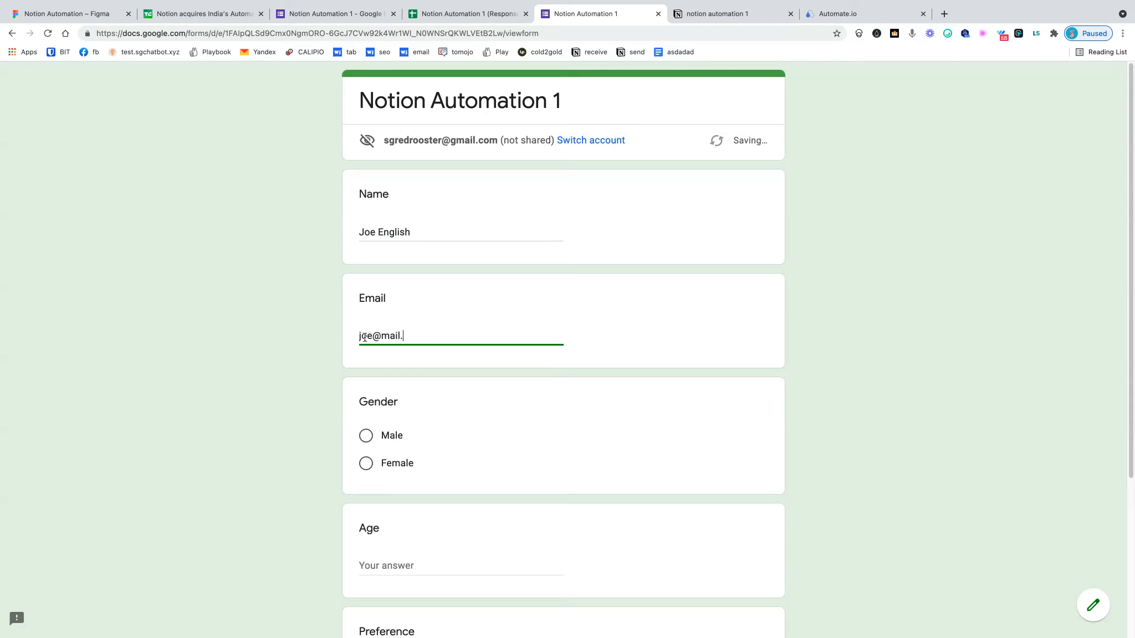
click(366, 435)
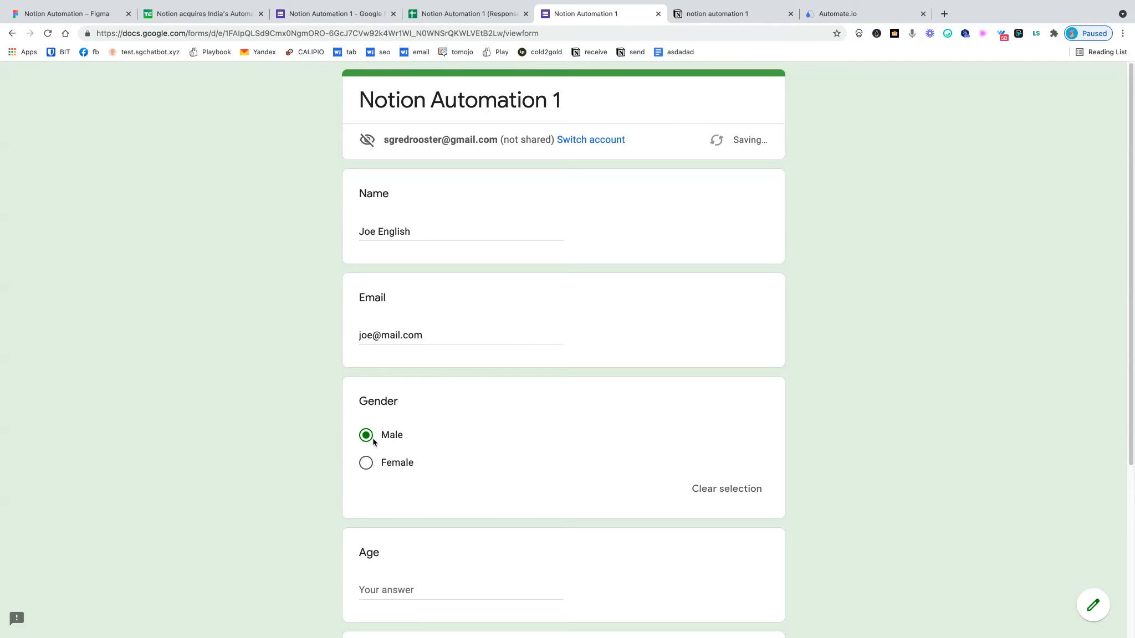
scroll(394, 488, down, 2)
click(393, 494)
text(30)
- Choose Weekdays, submit the response, and confirm in Automate.io with I'm Done
scroll(393, 494, down, 3)
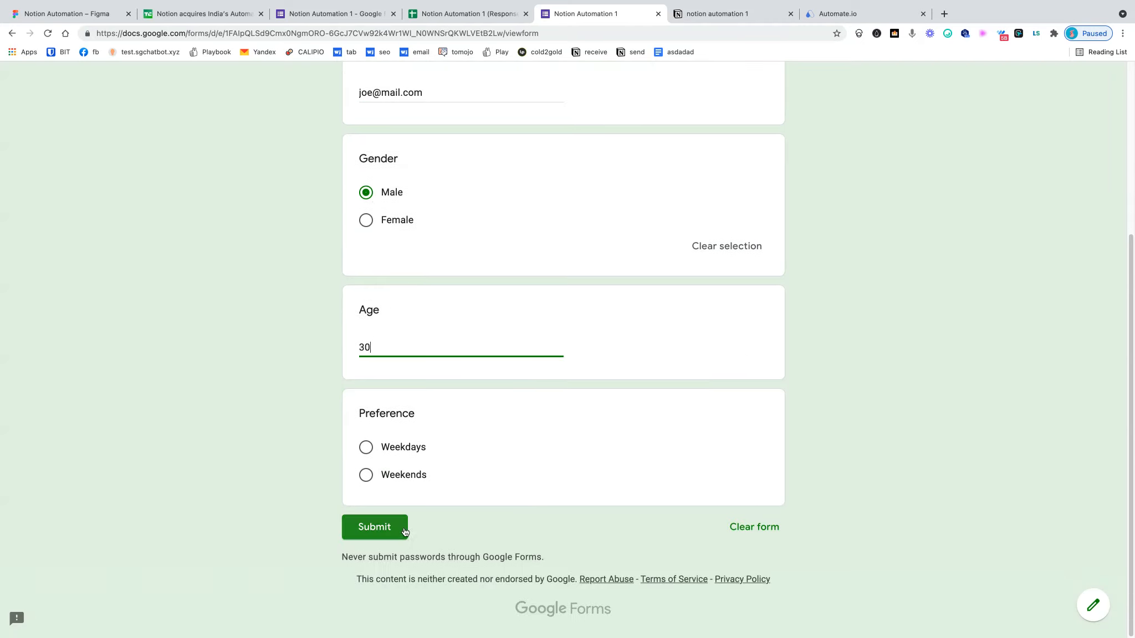
click(367, 447)
click(395, 564)
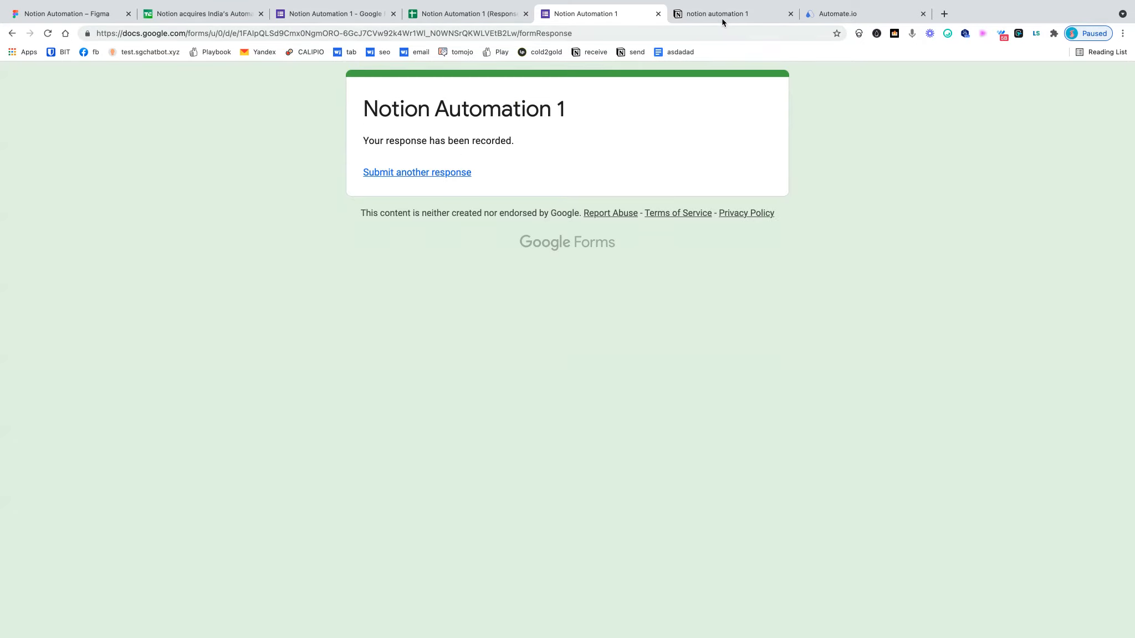
click(844, 9)
click(589, 400)
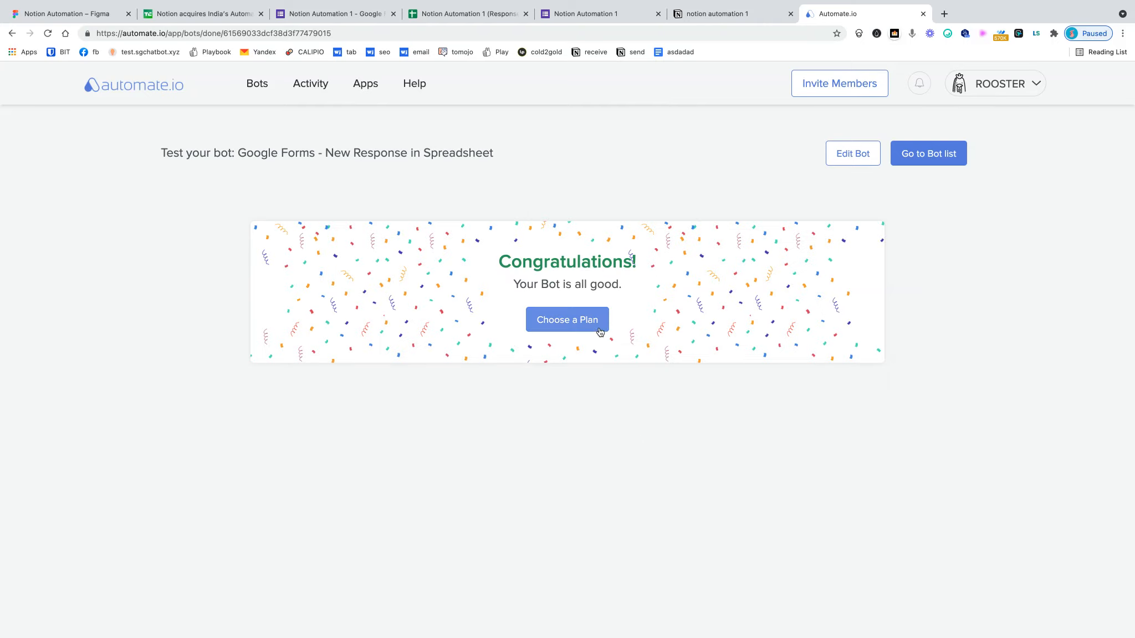
- Go to the bot list and open the Google Forms-to-Notion bot's activity log
click(908, 164)
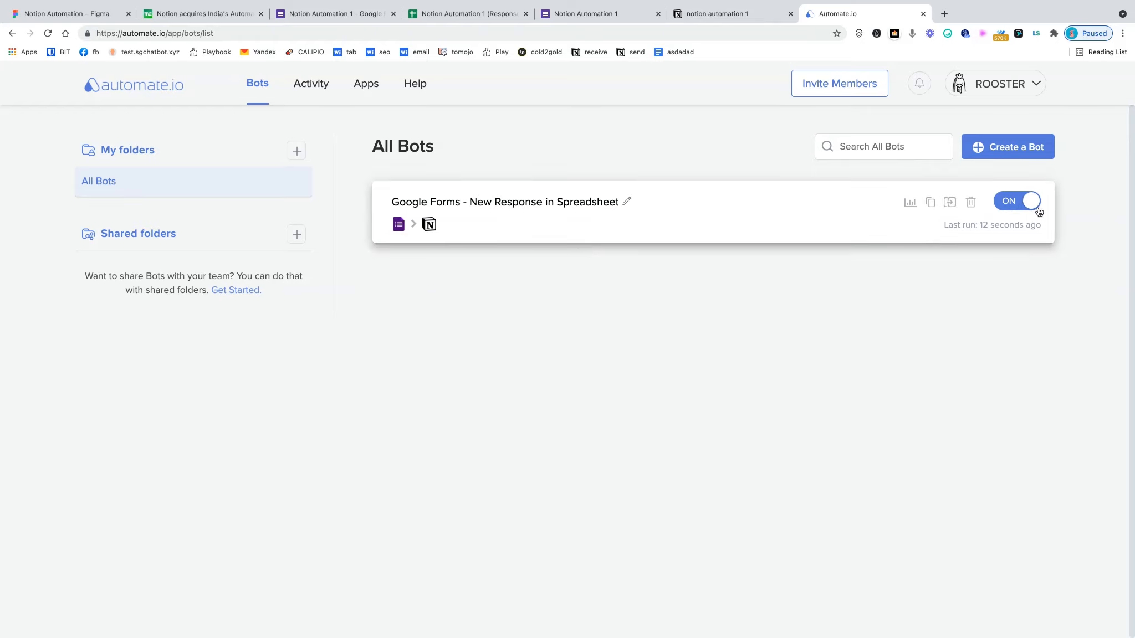
mouse_move(904, 226)
click(913, 204)
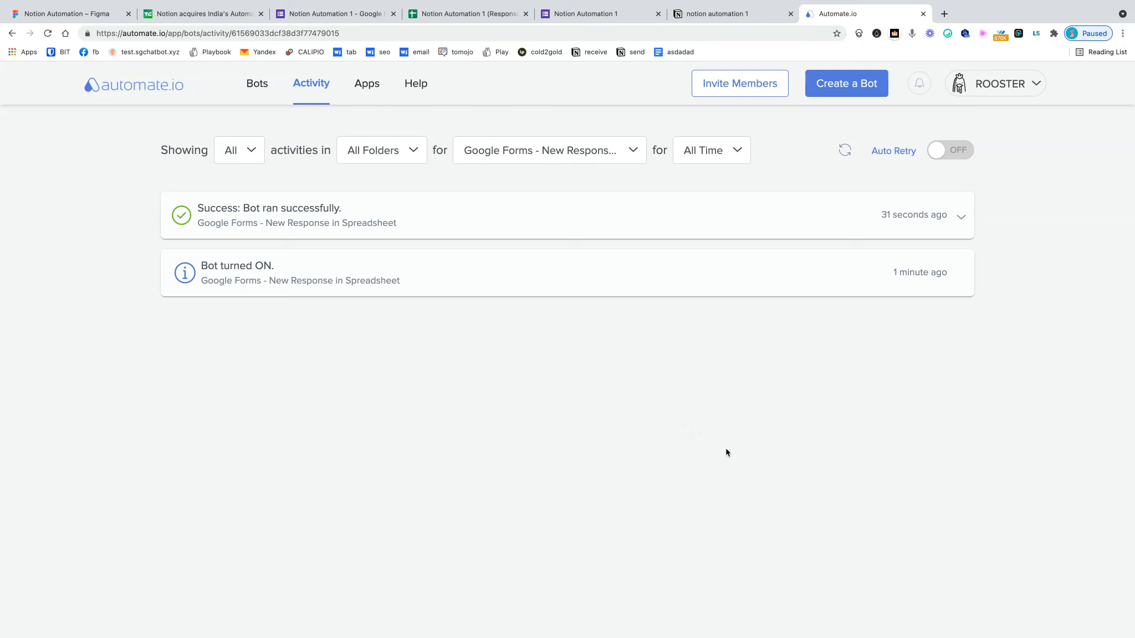
click(94, 16)
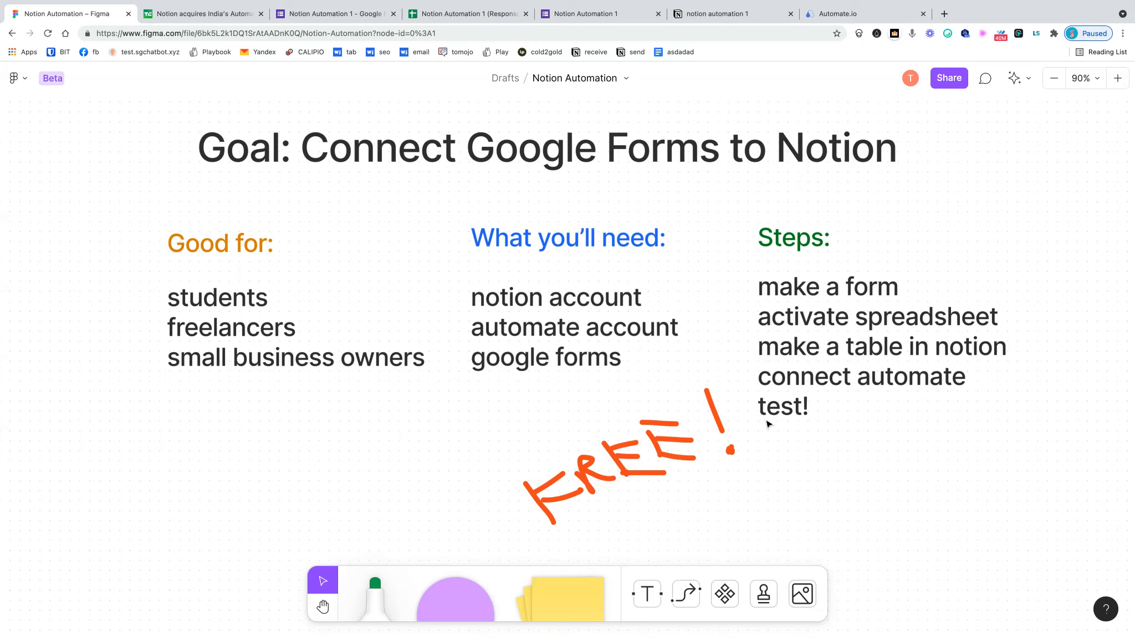
click(848, 14)
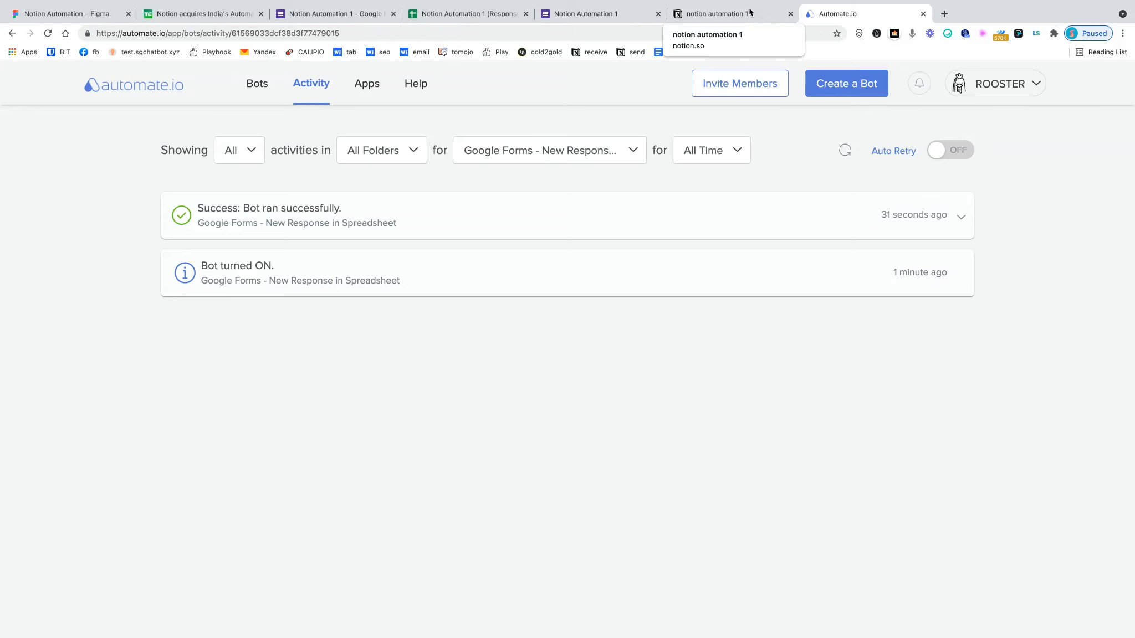
- Start another form response and enter the second respondent's name and e-mail
click(575, 16)
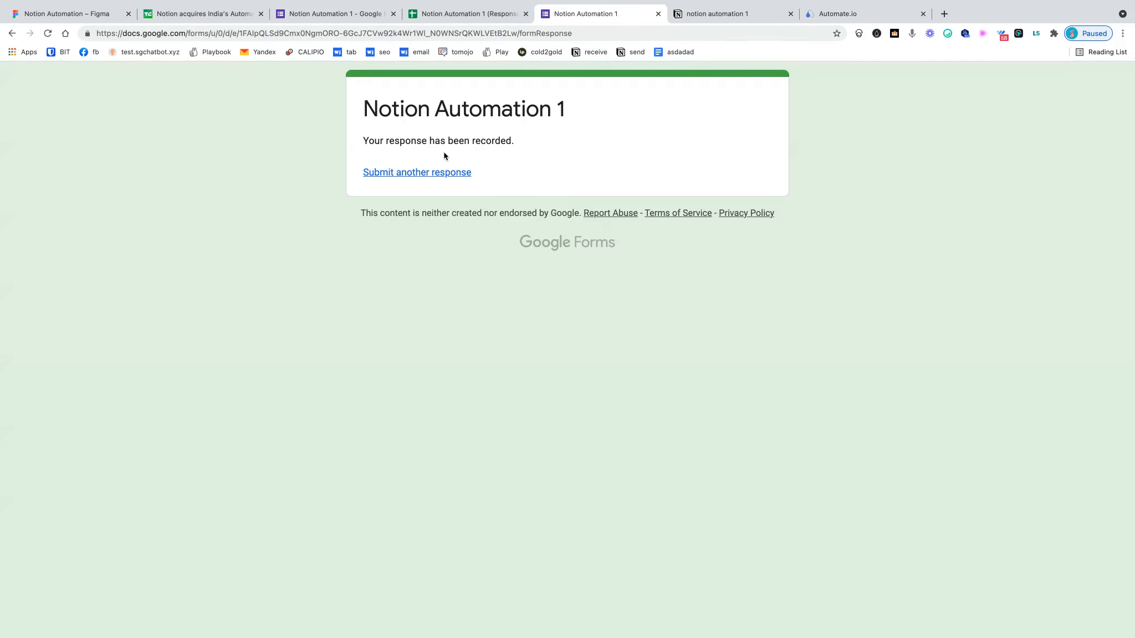
click(440, 174)
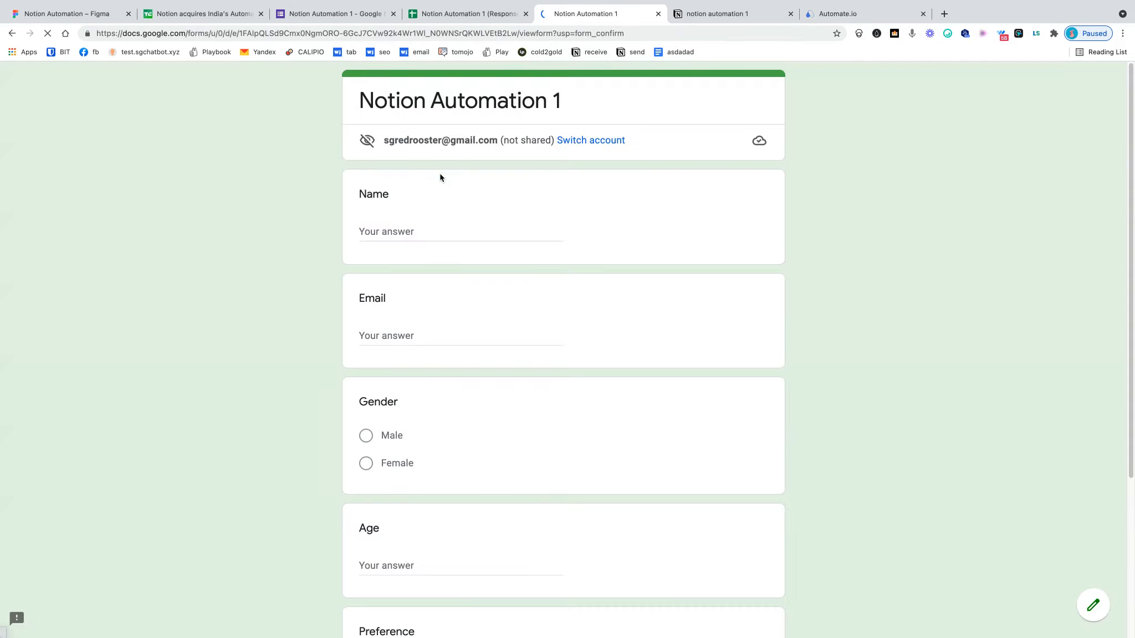
click(471, 16)
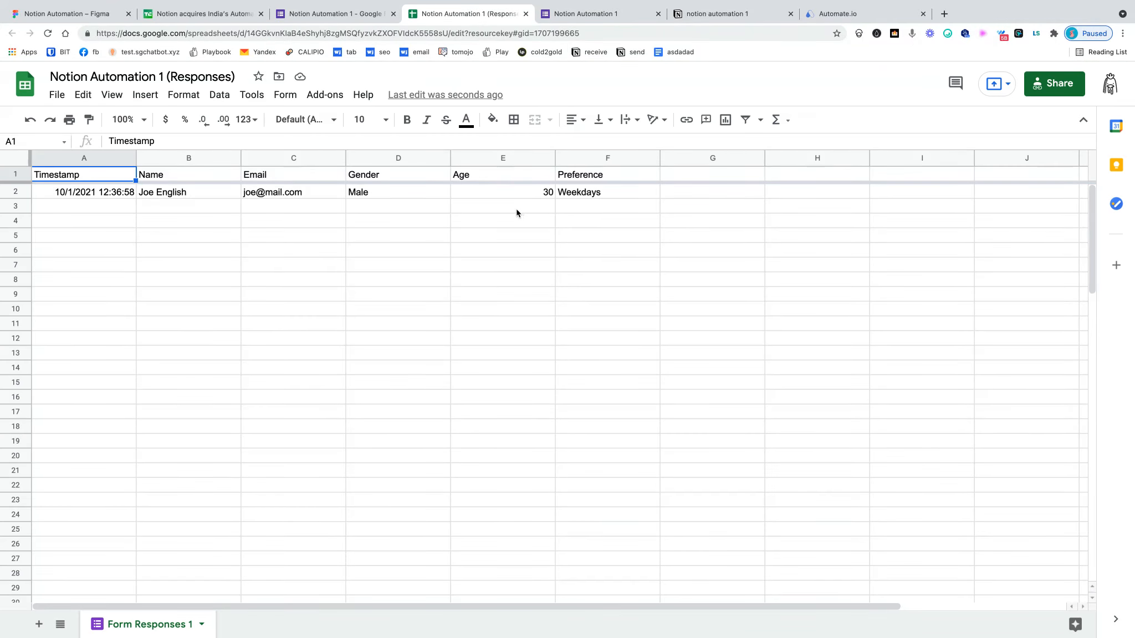
click(597, 16)
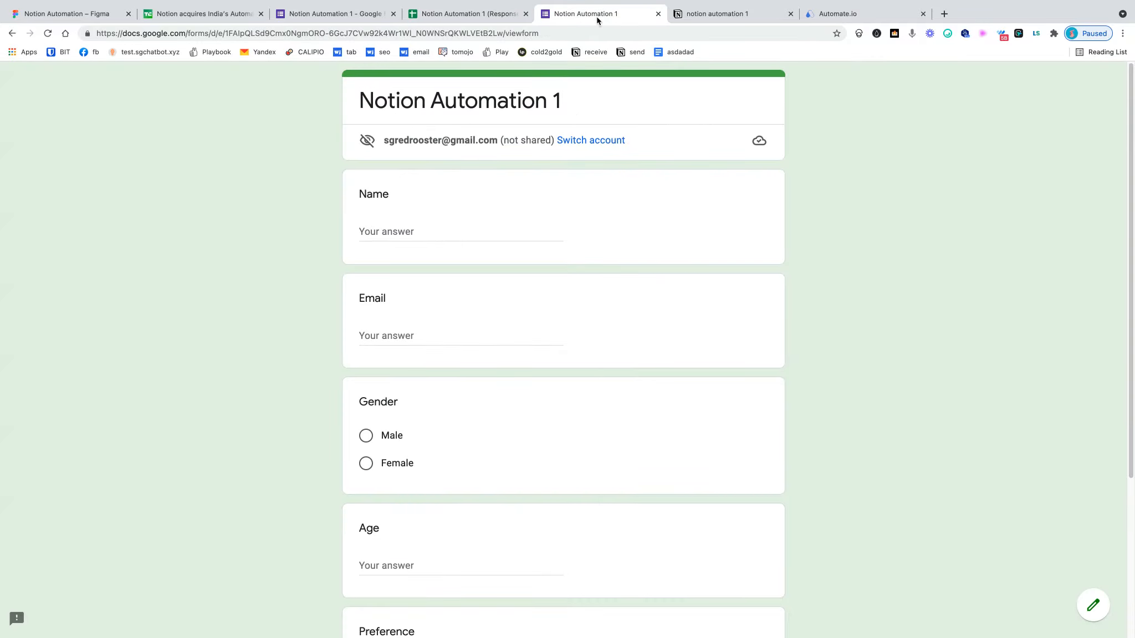
click(507, 224)
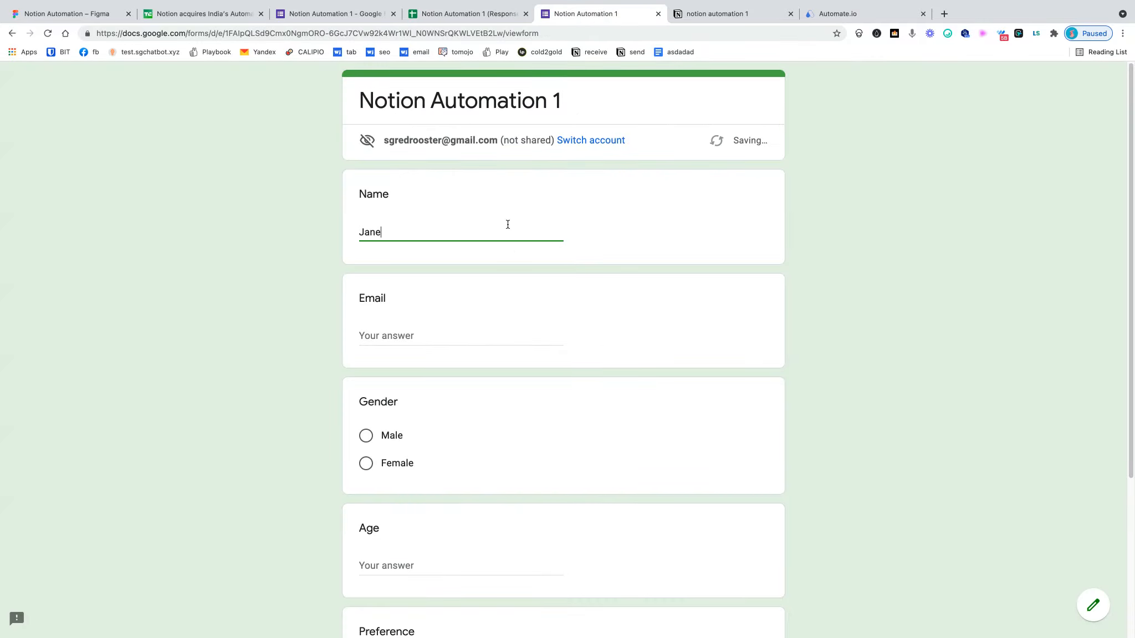
click(474, 330)
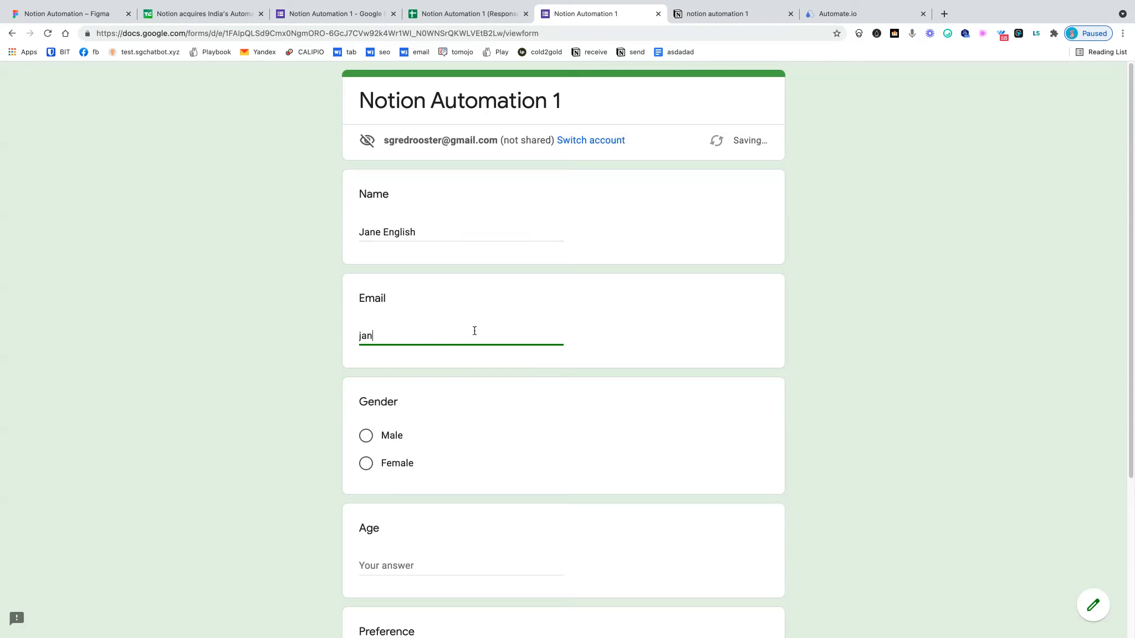
- Select Female, age 25 and Weekends, submit, and check the new spreadsheet row
click(369, 464)
scroll(400, 480, down, 2)
click(400, 486)
text(25)
scroll(416, 486, down, 3)
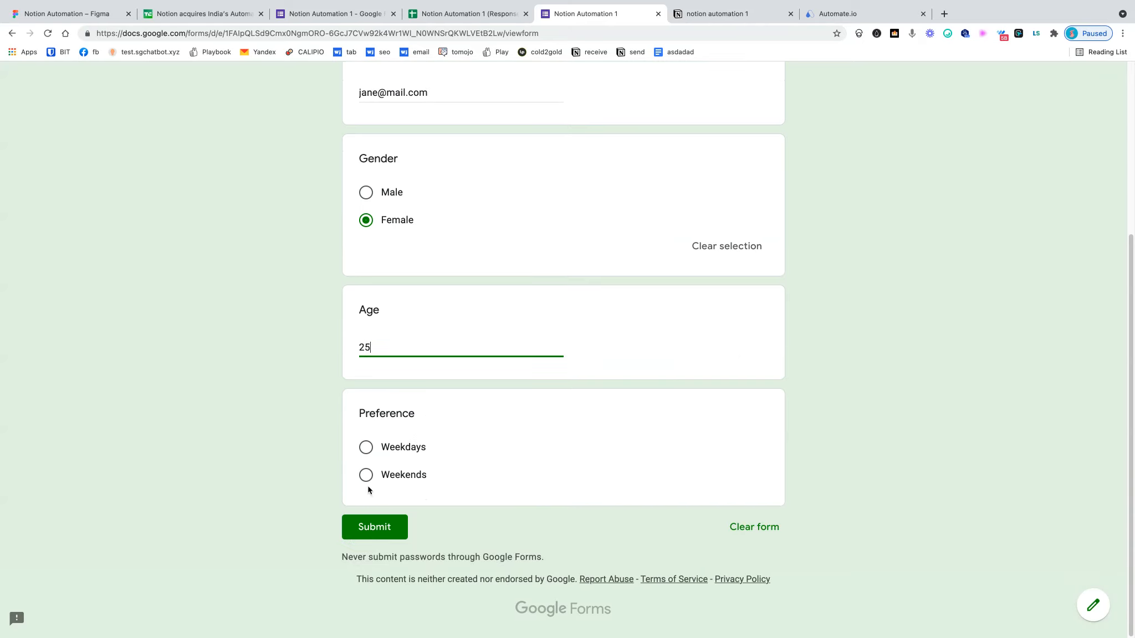
click(366, 474)
click(386, 561)
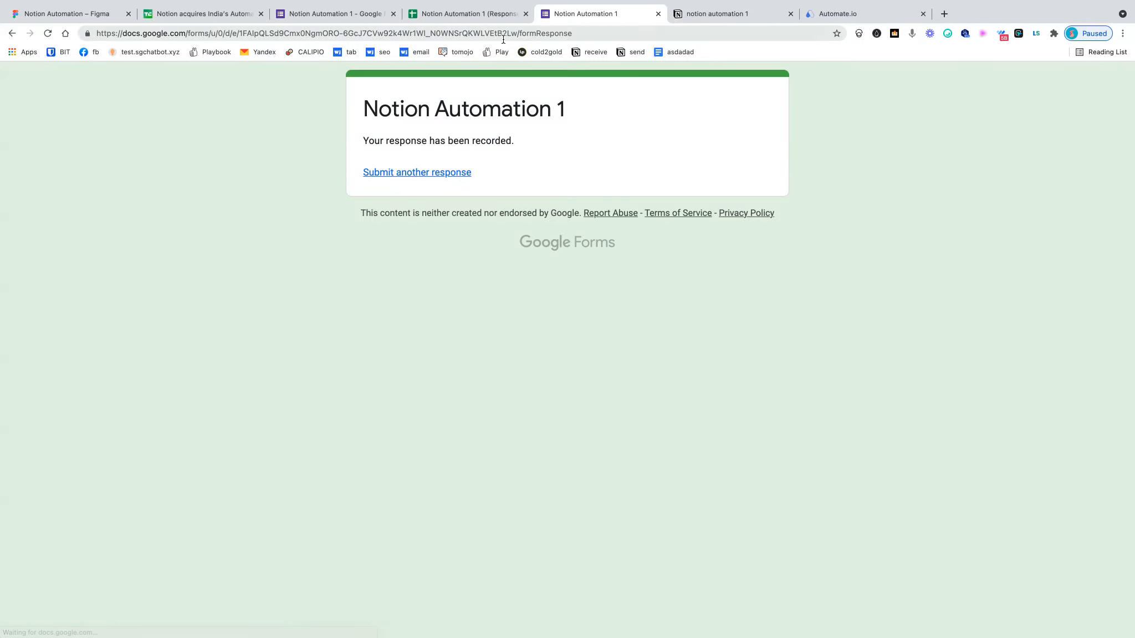
click(496, 17)
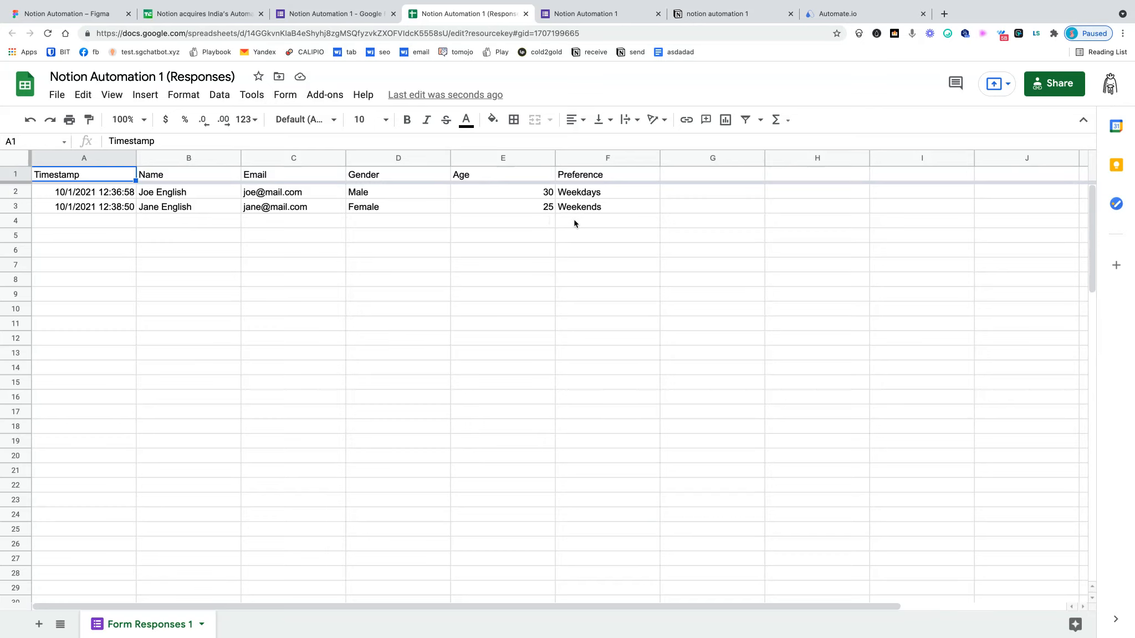
- Return to the Automate.io activity log after confirming the Female, 25, Weekends response row arrived
click(846, 17)
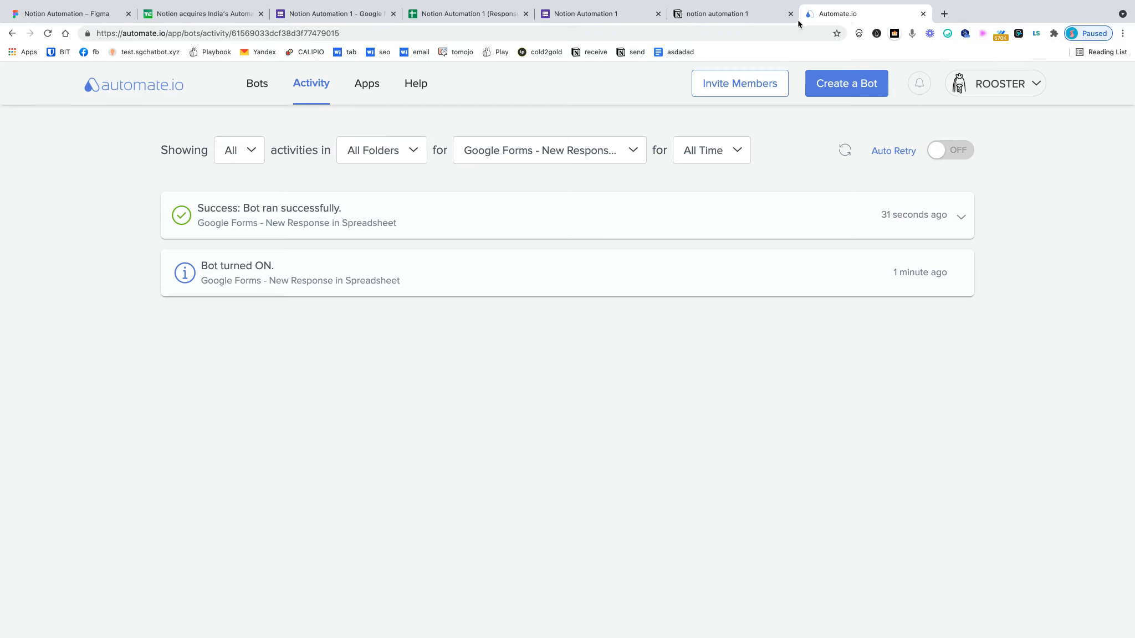
- Reload the bot activity log and compare it with the Notion demo1 table's Male, 30, Weekdays entry
click(47, 34)
click(714, 14)
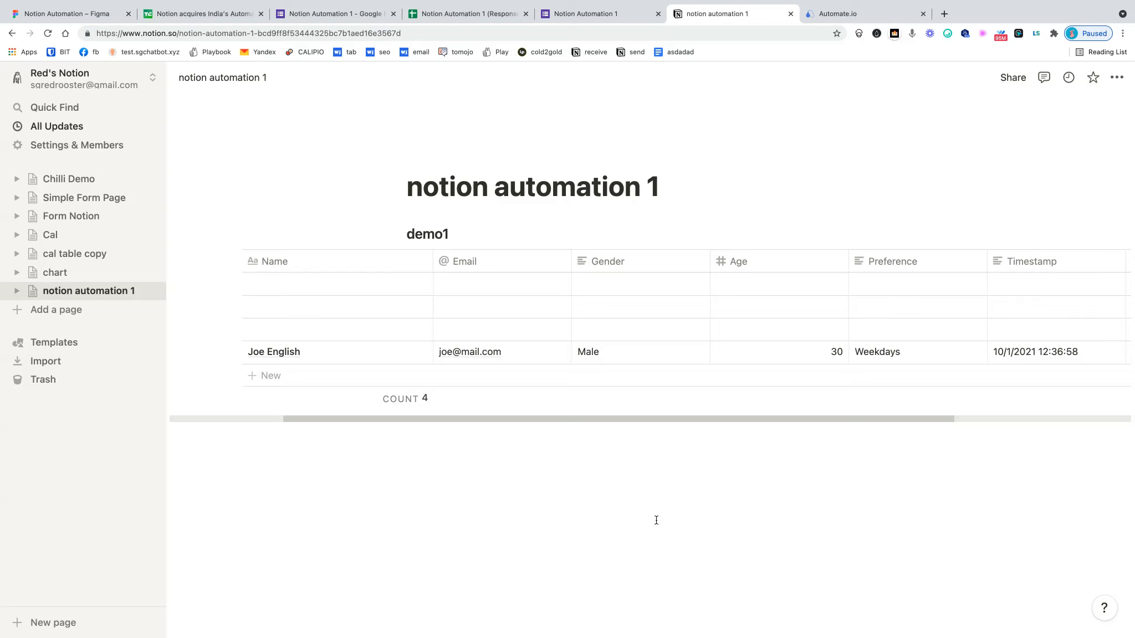
click(881, 15)
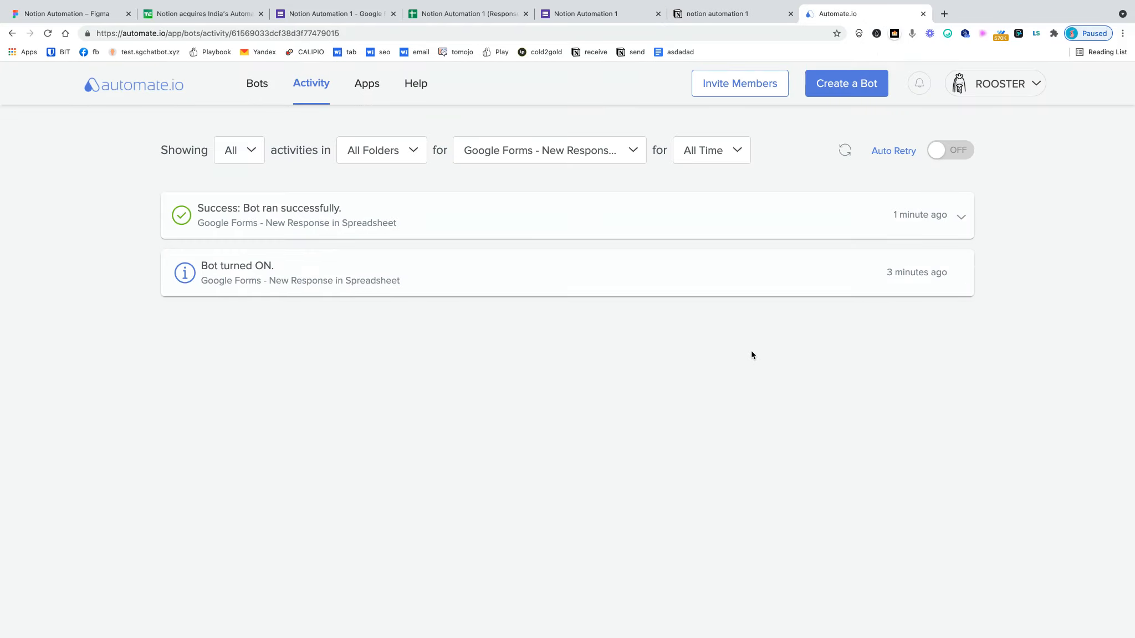
- Filter the bot's activity log to Error entries, showing none, then view the Notion demo1 table
click(261, 89)
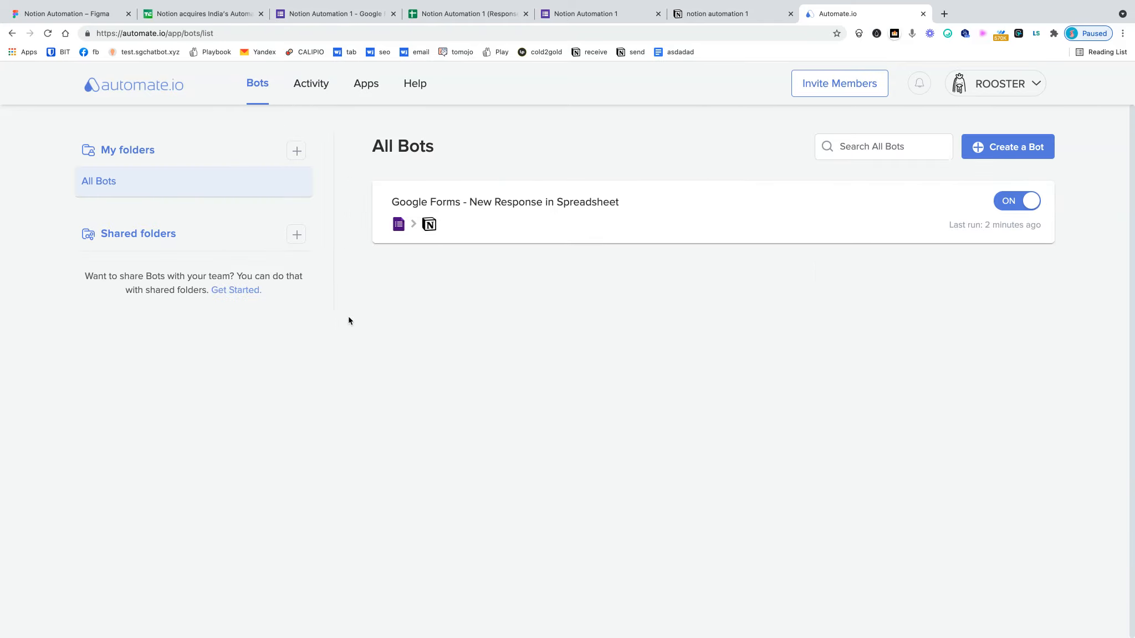
mouse_move(917, 232)
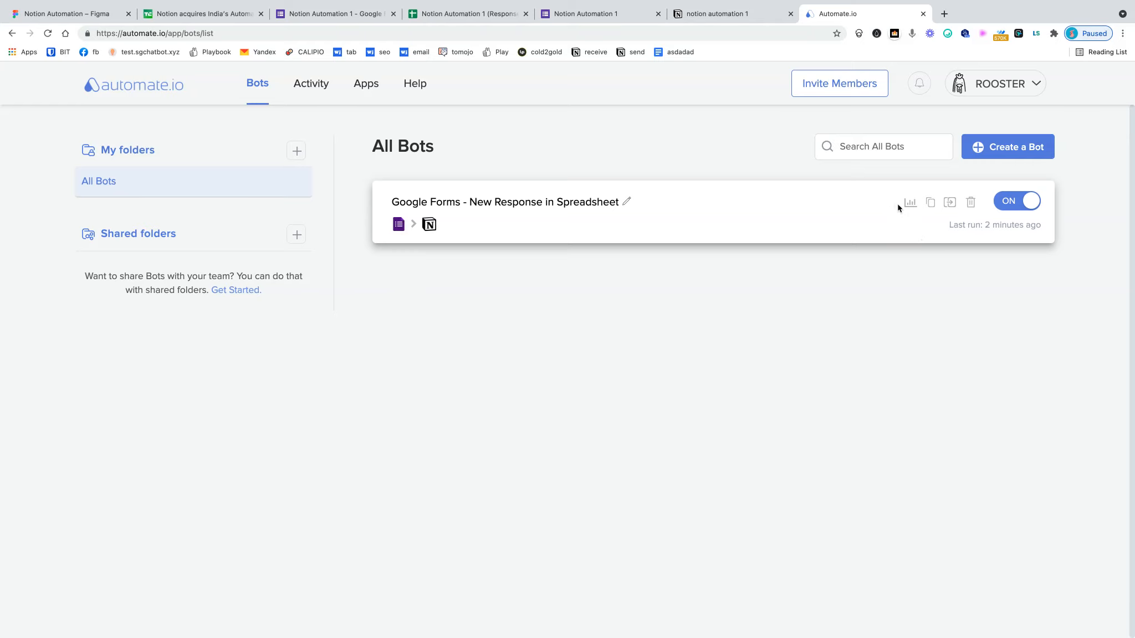
click(909, 203)
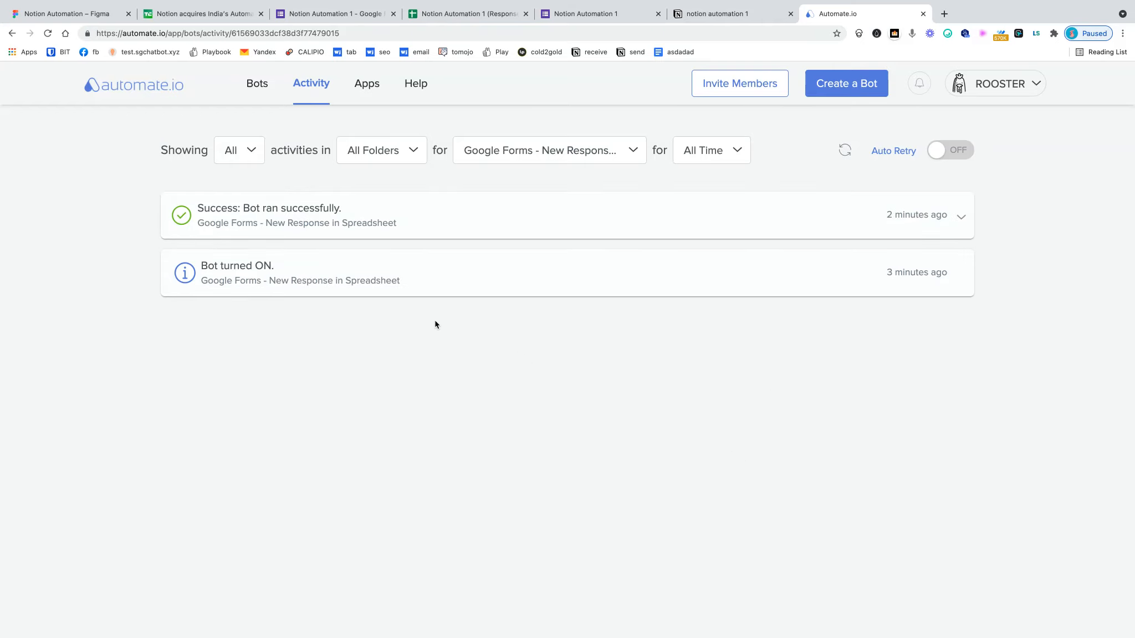
click(563, 156)
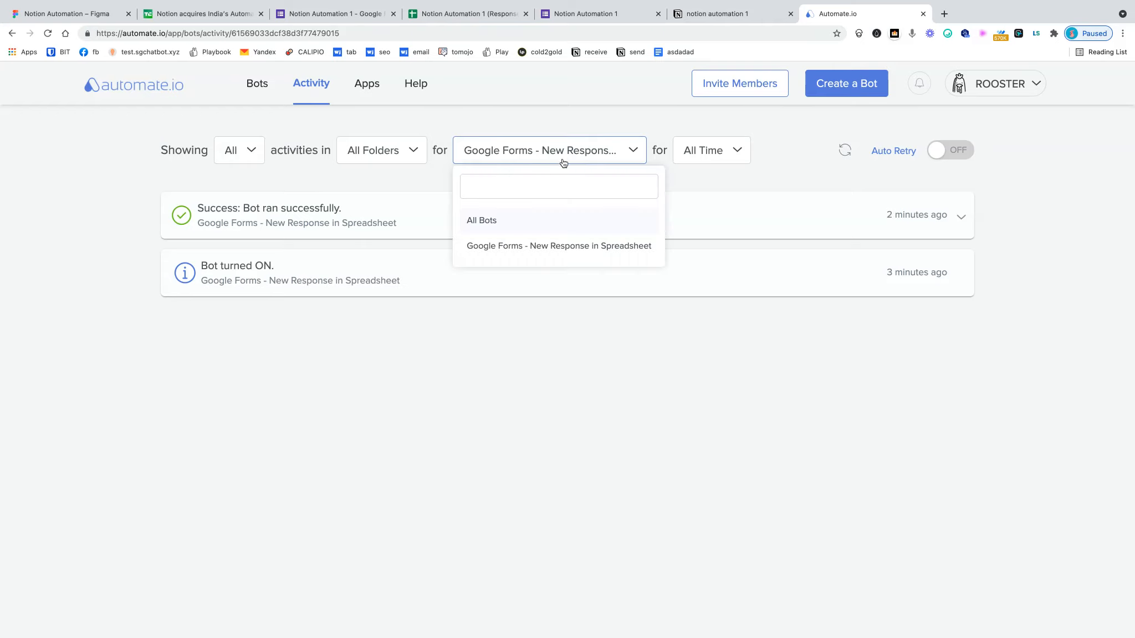
click(410, 156)
click(241, 157)
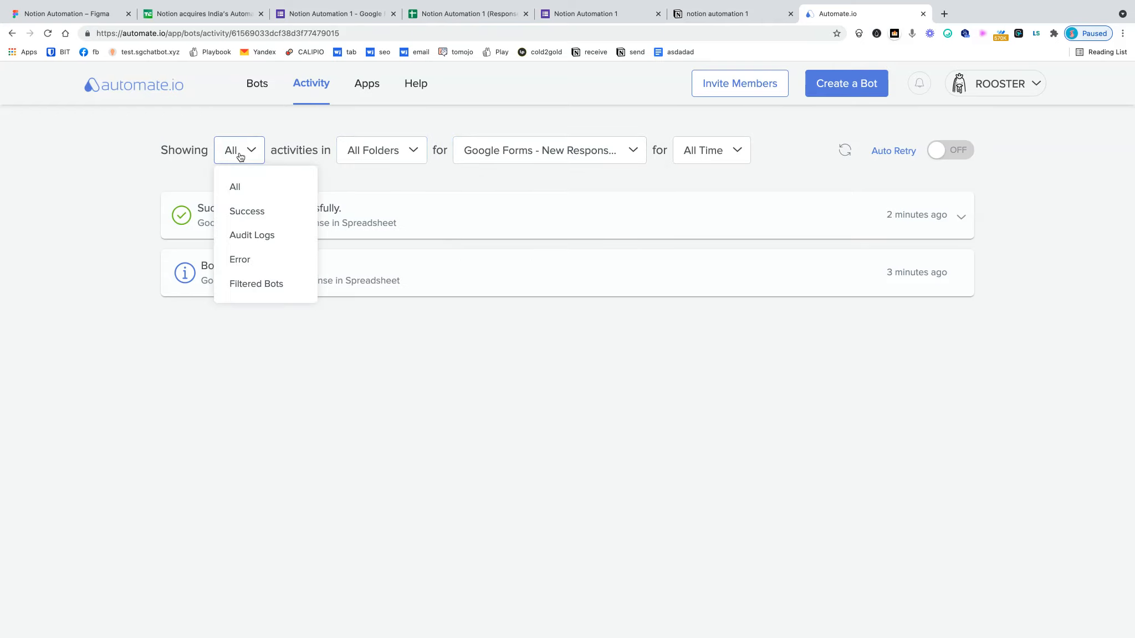
click(247, 260)
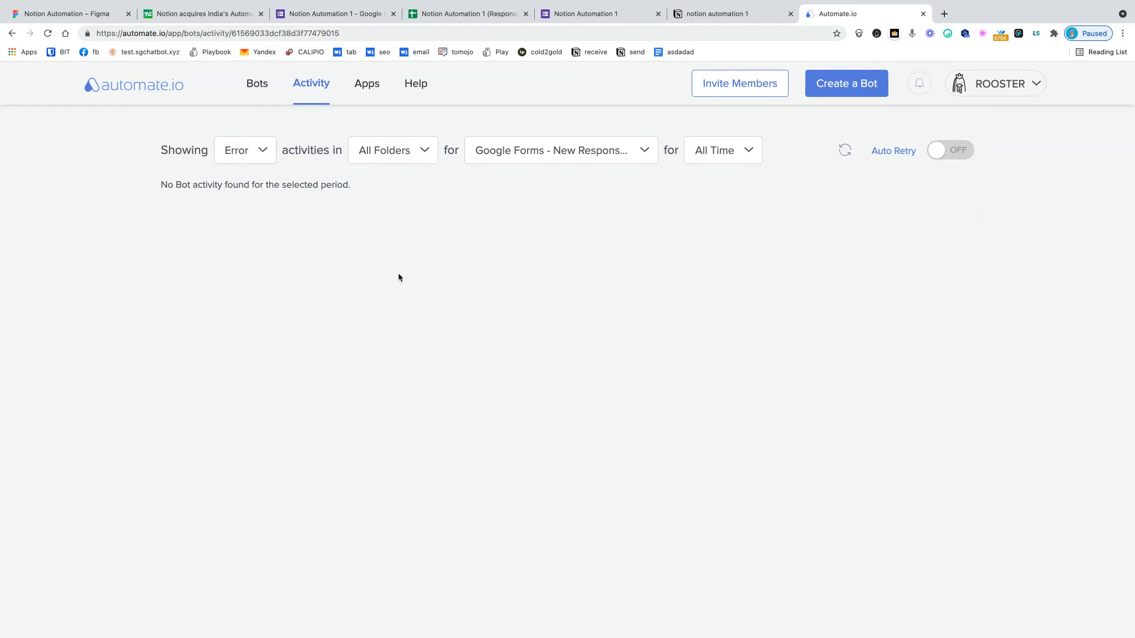
click(712, 16)
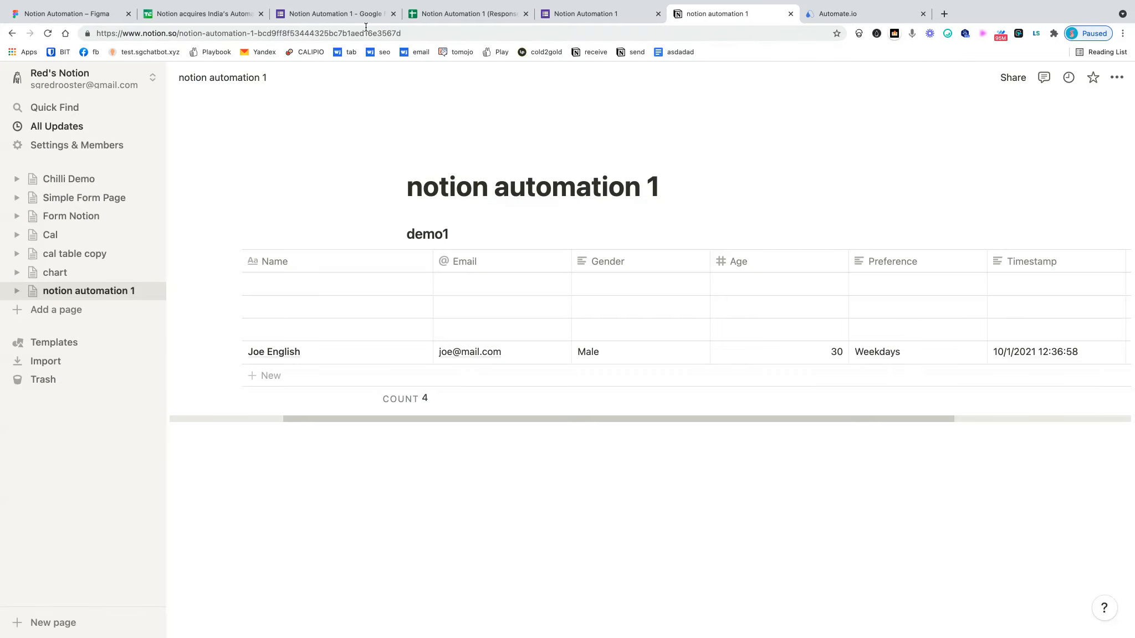
- Reload the Notion demo1 table and scroll to its Timestamp column, cross-checking the Sheets and Forms pages
click(48, 34)
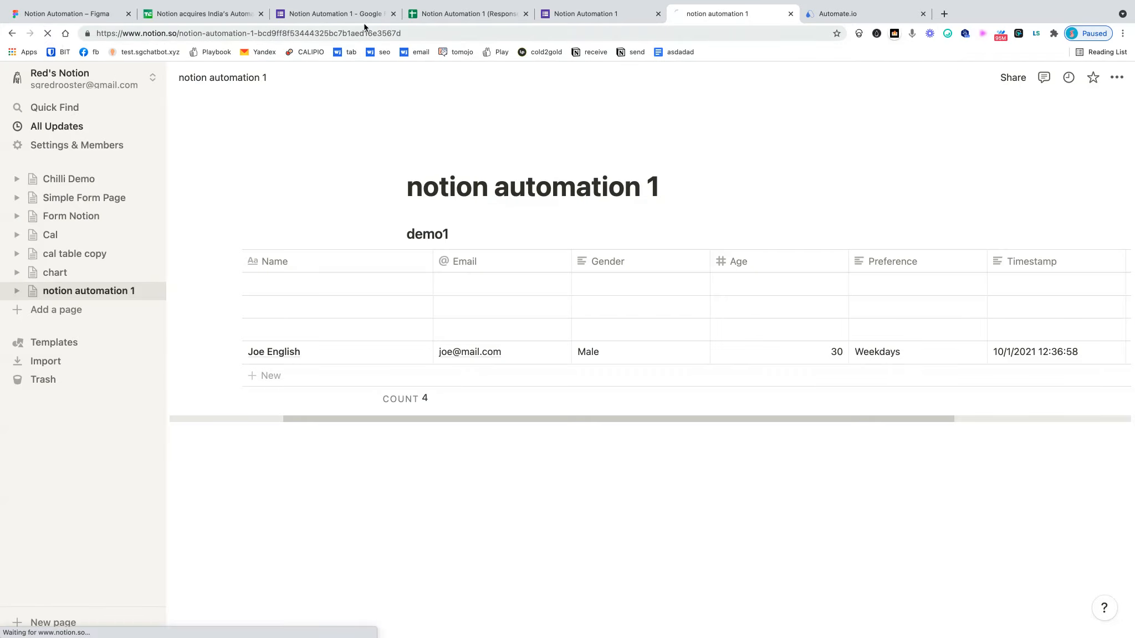
click(435, 17)
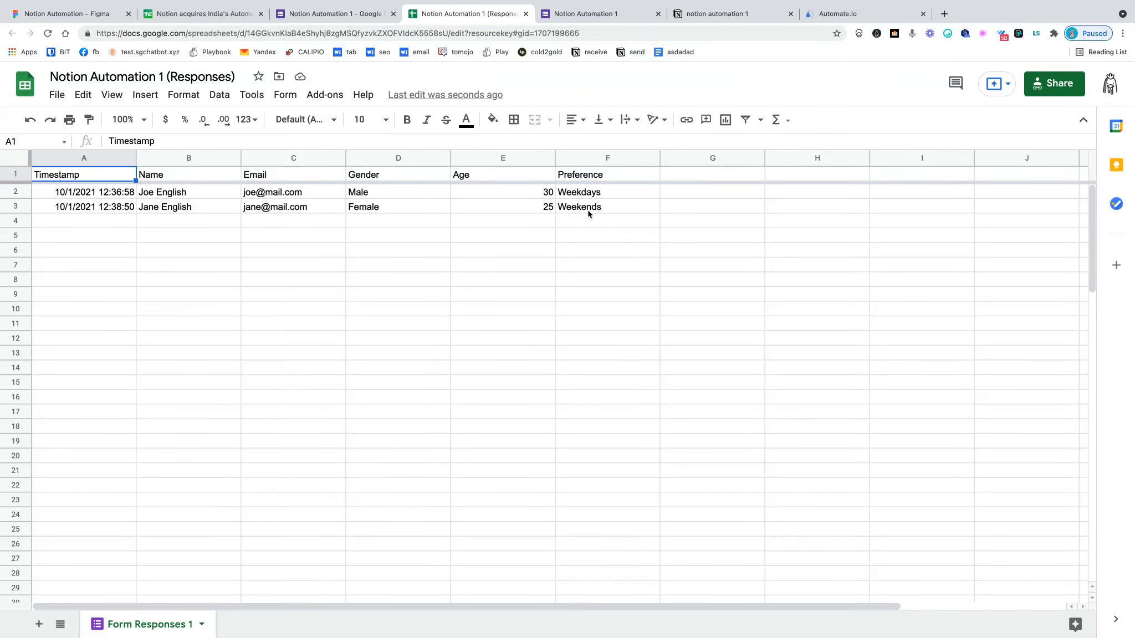
click(609, 13)
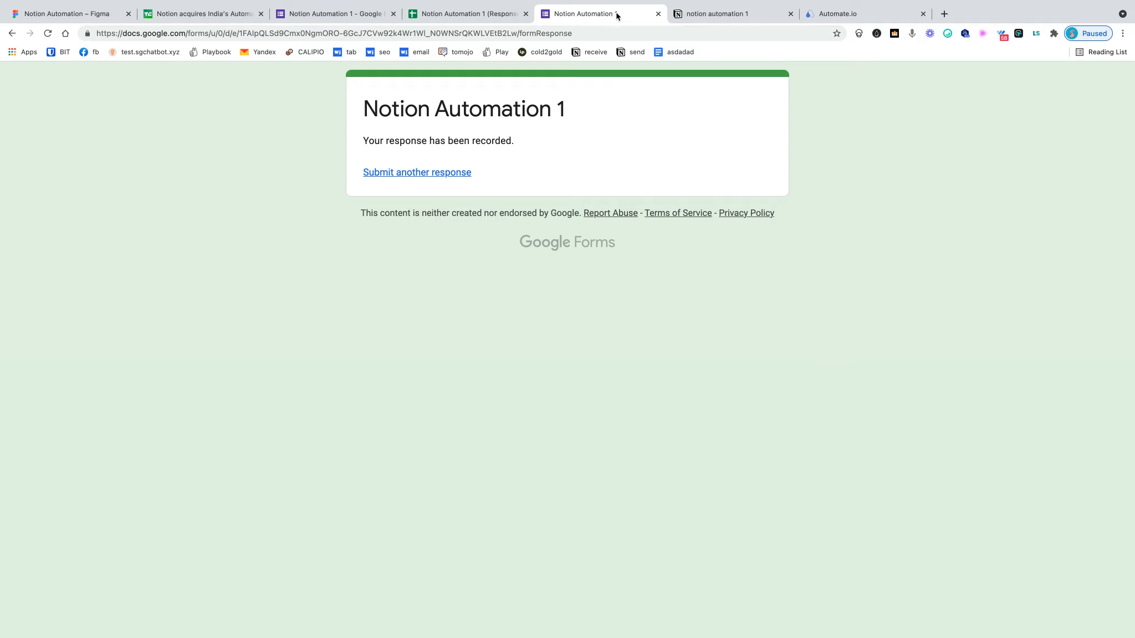
click(714, 16)
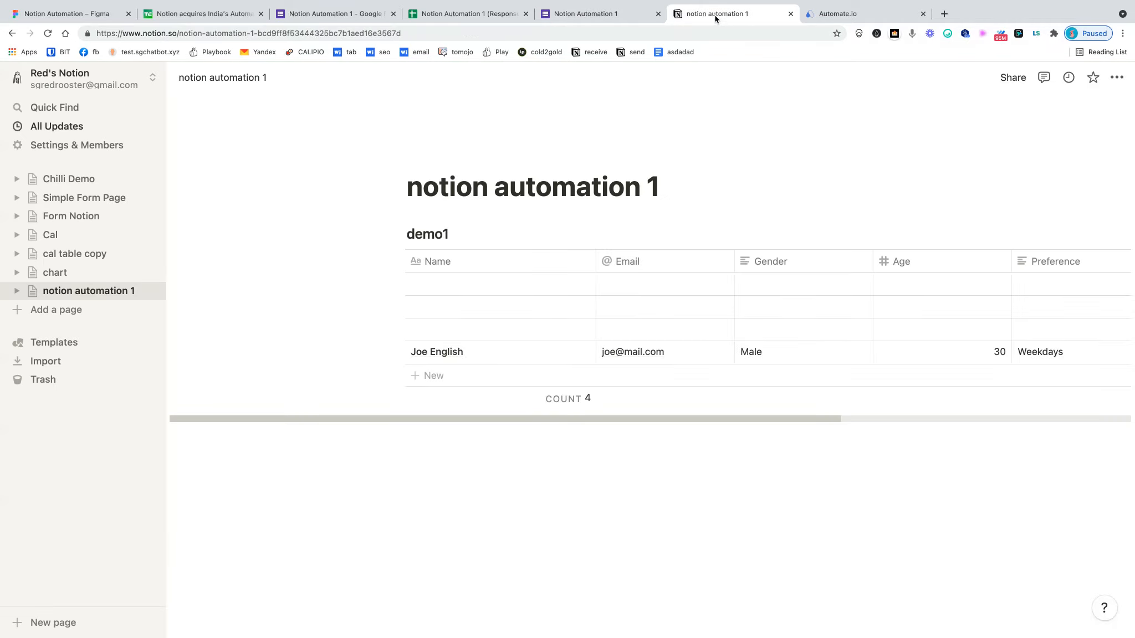
drag(752, 418, 846, 417)
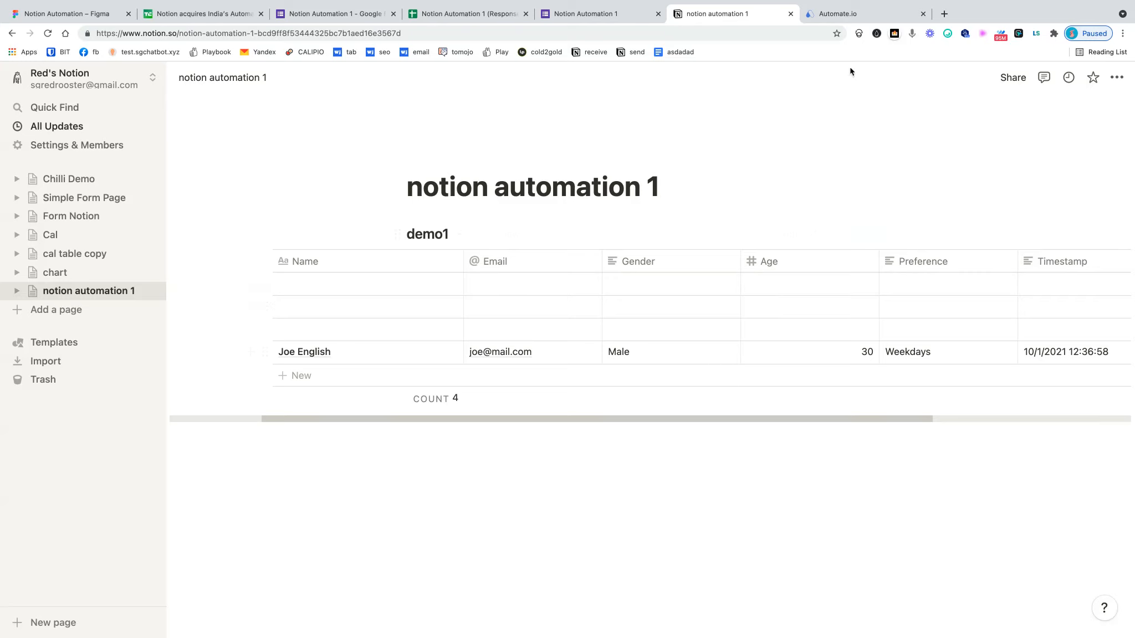
click(837, 16)
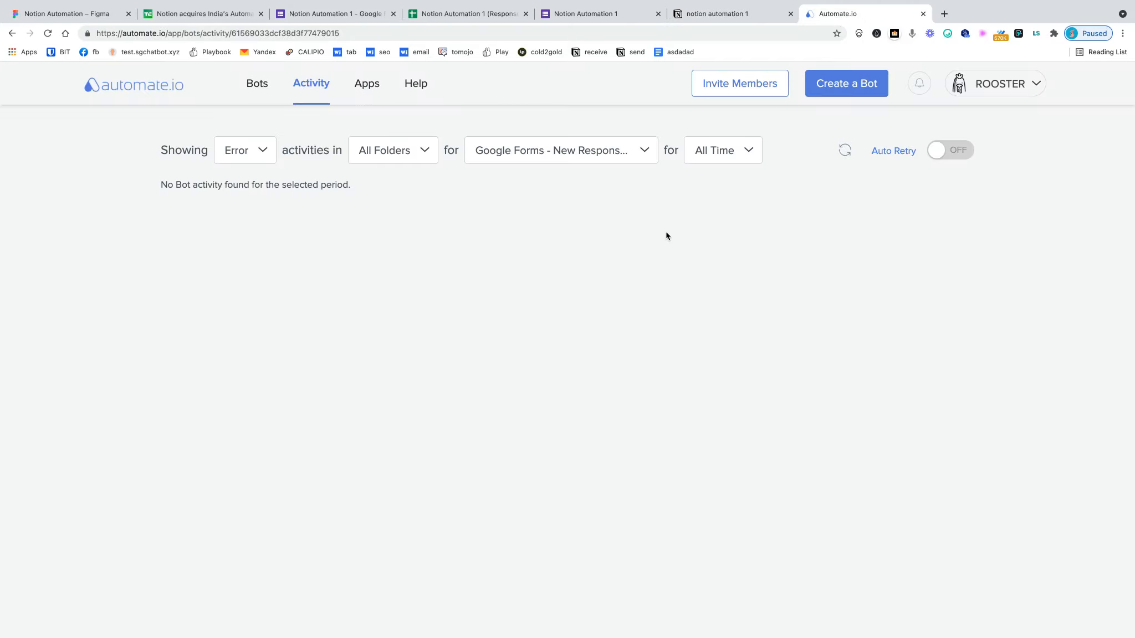
- Check that the Google Forms bot is still ON, then show the Figma goal board
click(258, 90)
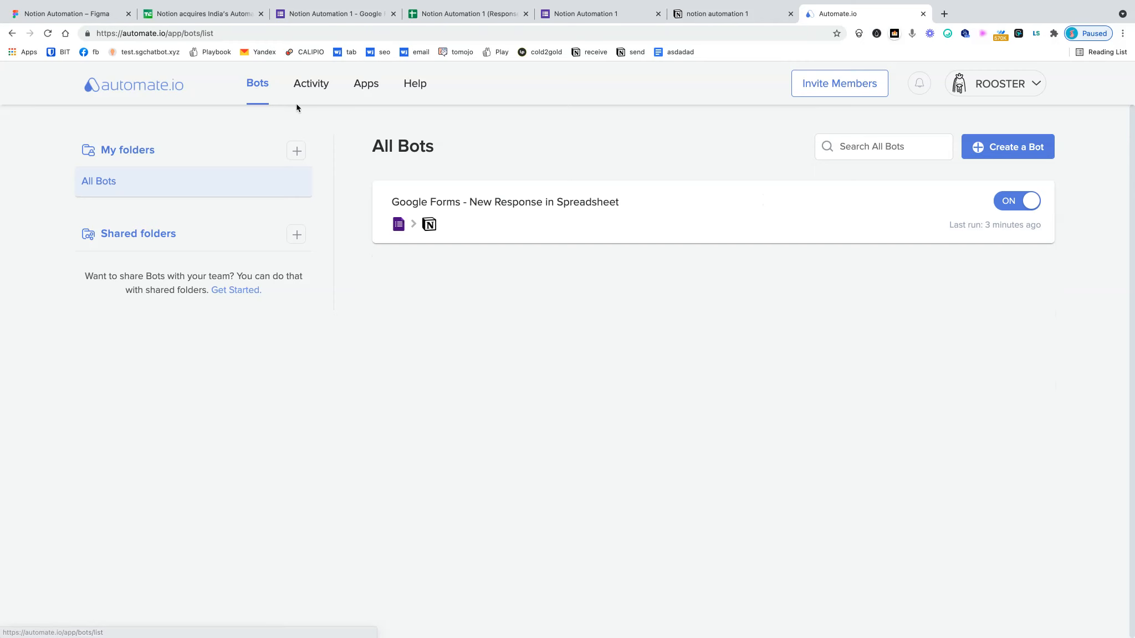
click(95, 16)
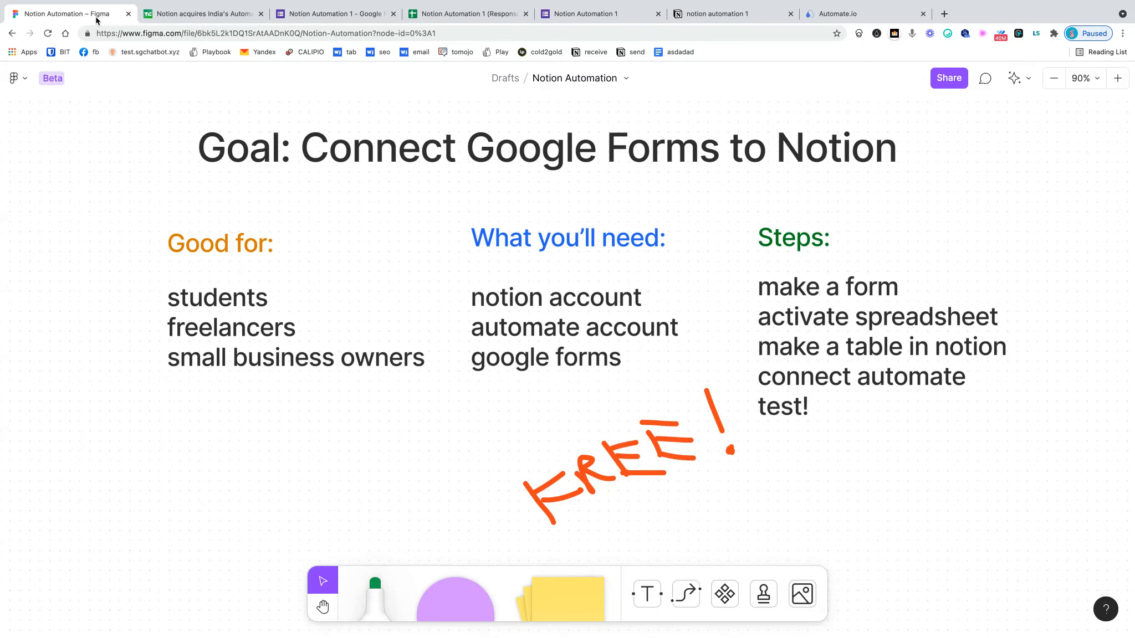